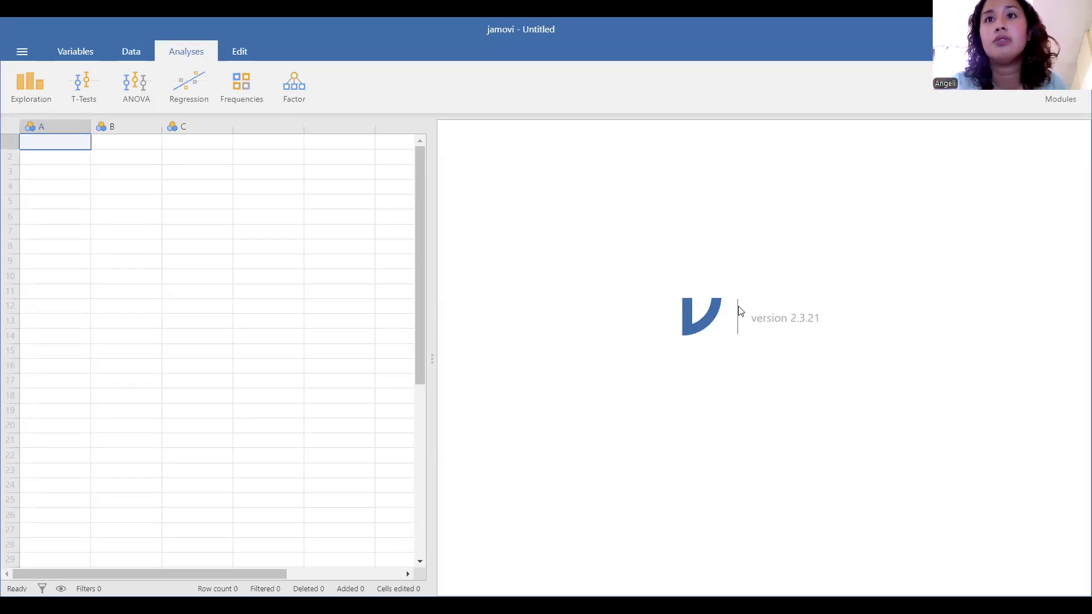
Browse the Edit, Analyses, Data and Variables tabs, then return to the Data spreadsheet.
left_click(230, 55)
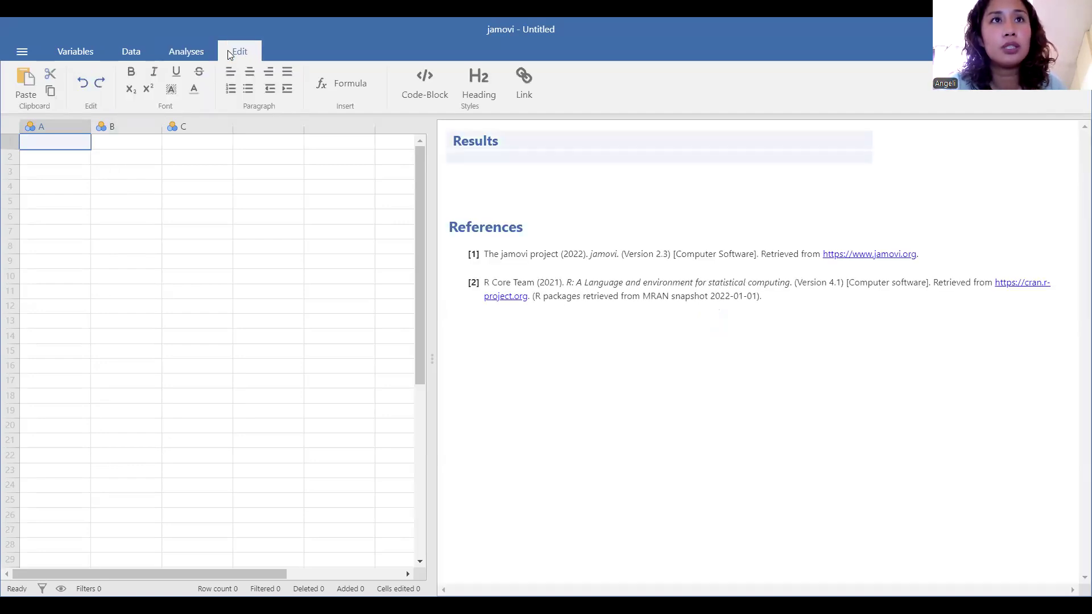
left_click(173, 51)
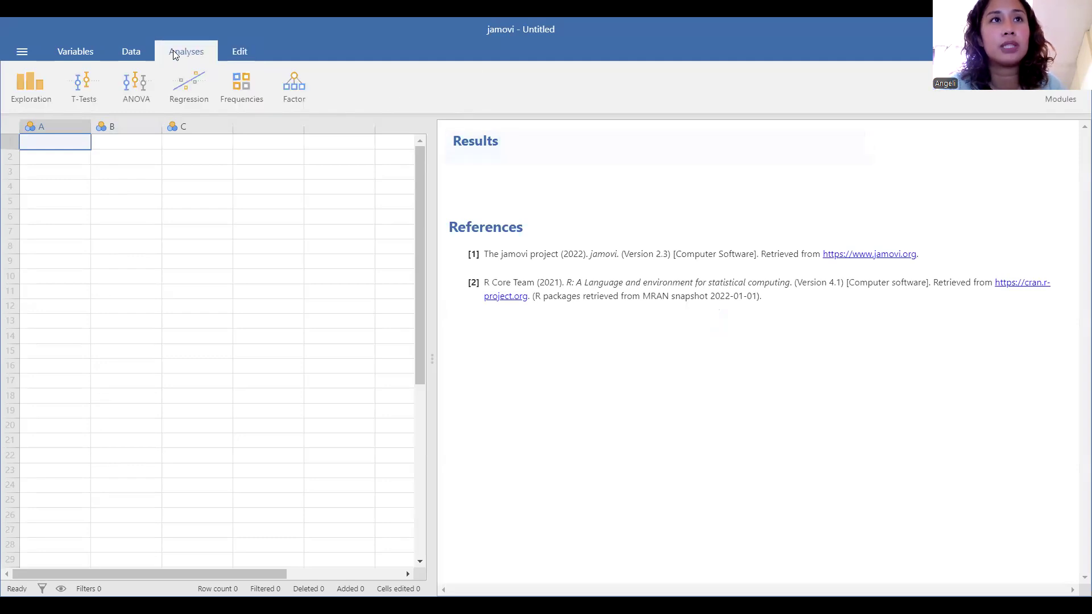
left_click(132, 50)
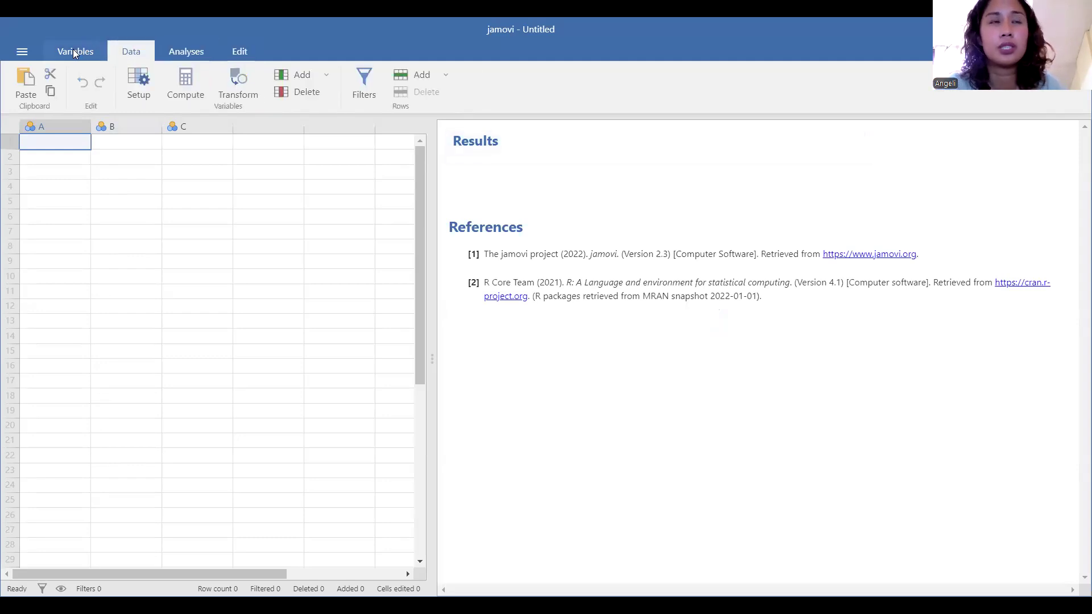
left_click(74, 52)
left_click(113, 52)
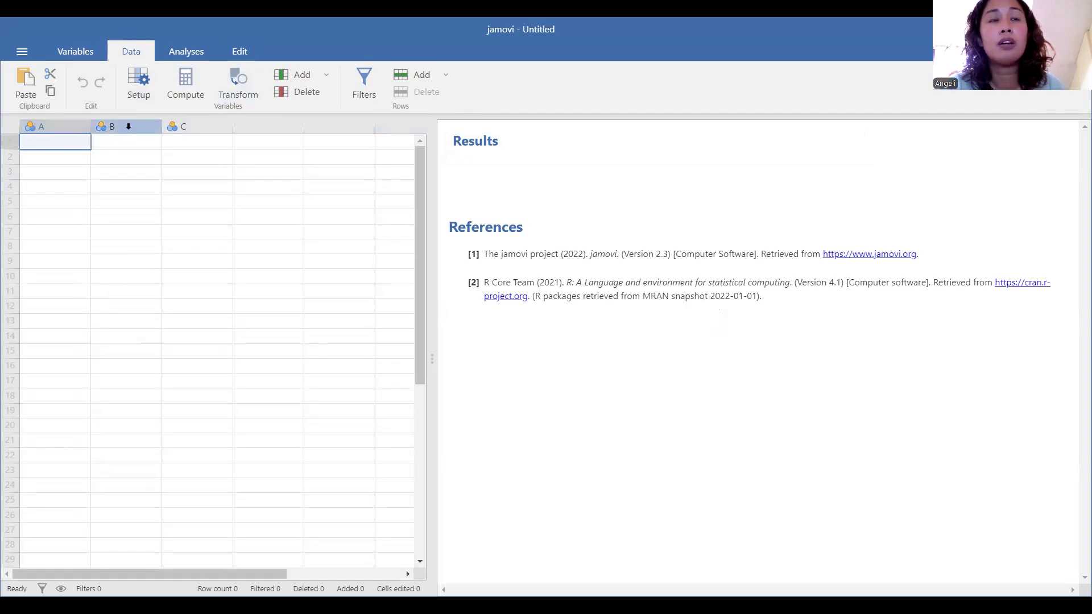
Select columns B, C and the next empty column, ending on column A.
left_click(129, 126)
left_click(184, 124)
left_click(274, 126)
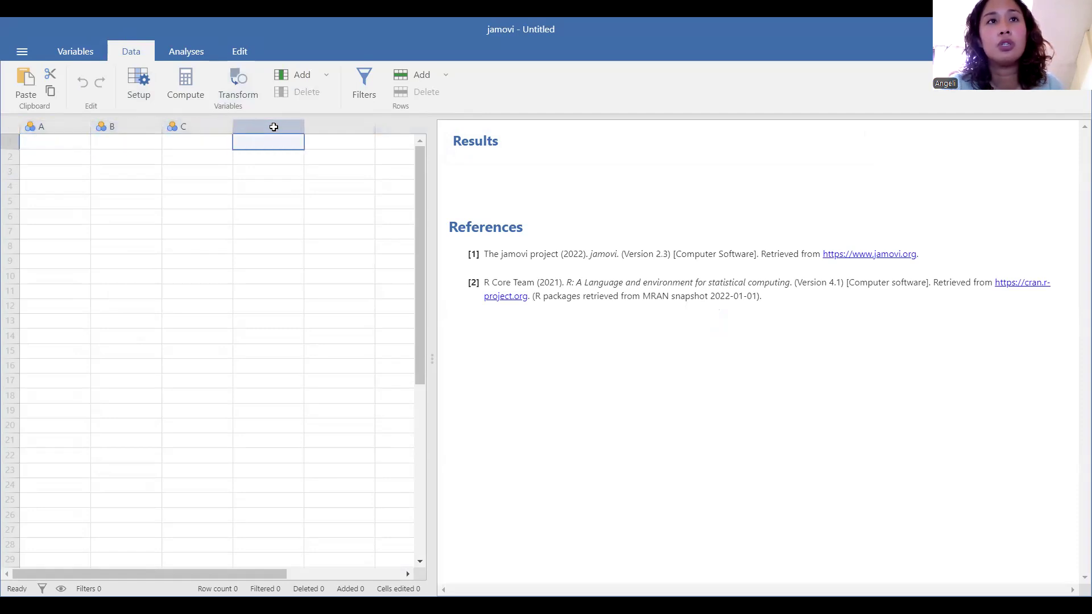
left_click(69, 123)
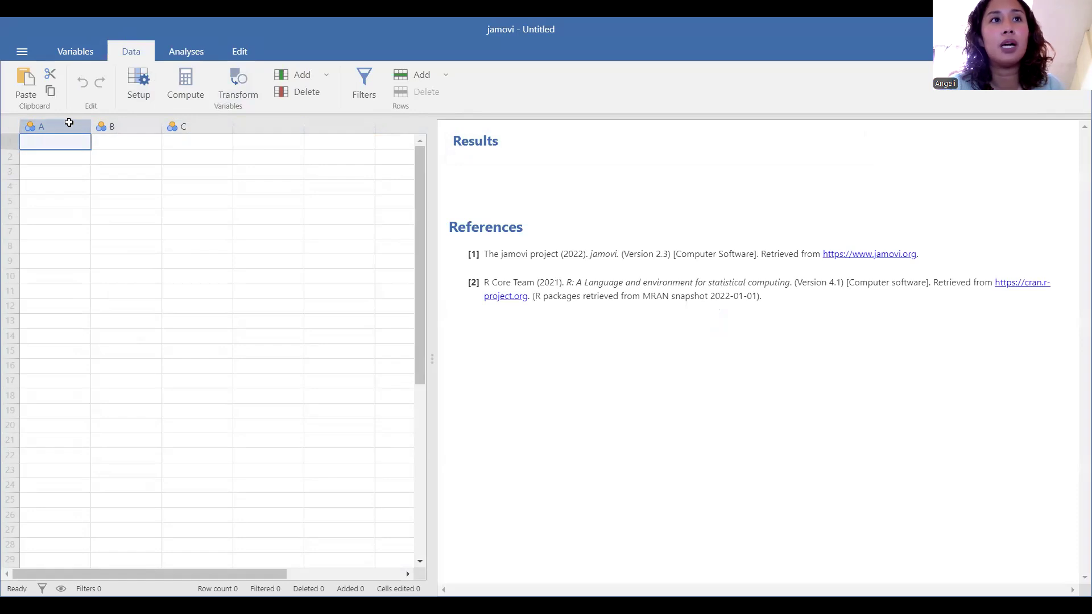
Rename column A to 'Year level'.
double_click(69, 123)
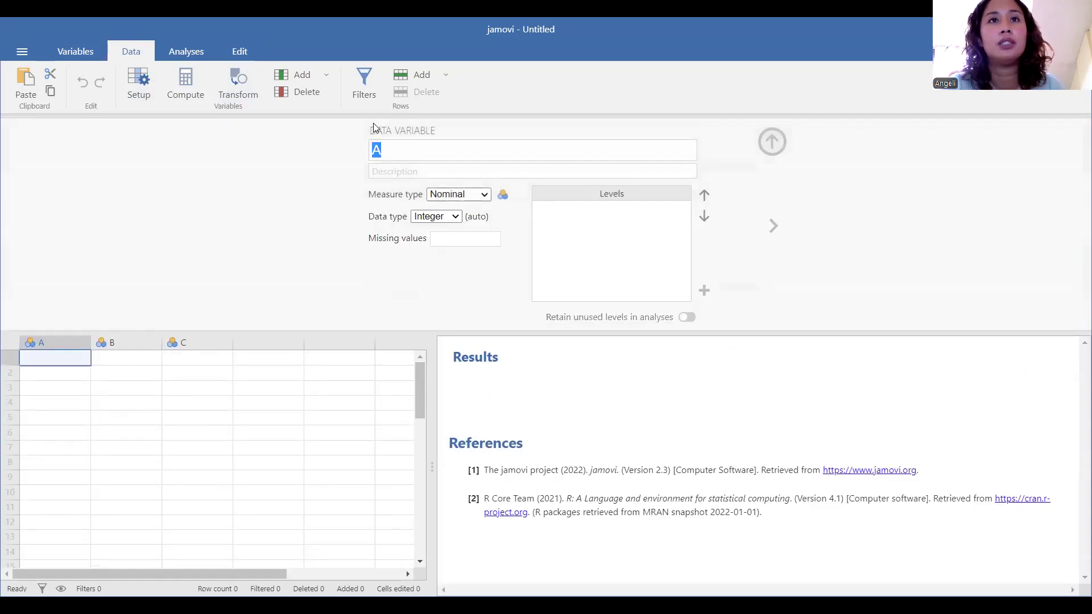
type("Year")
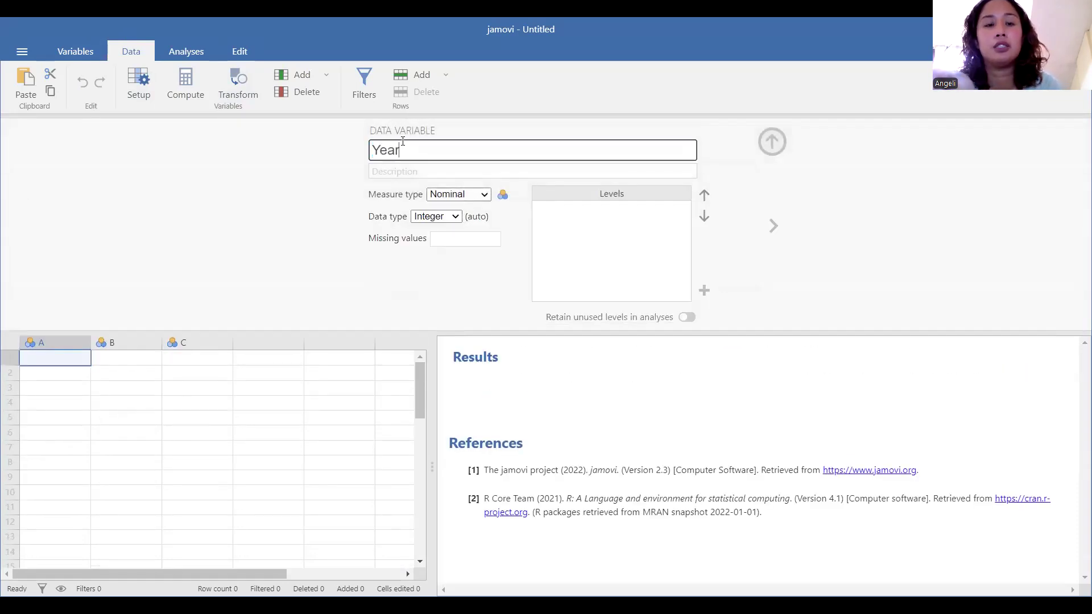
type(" level")
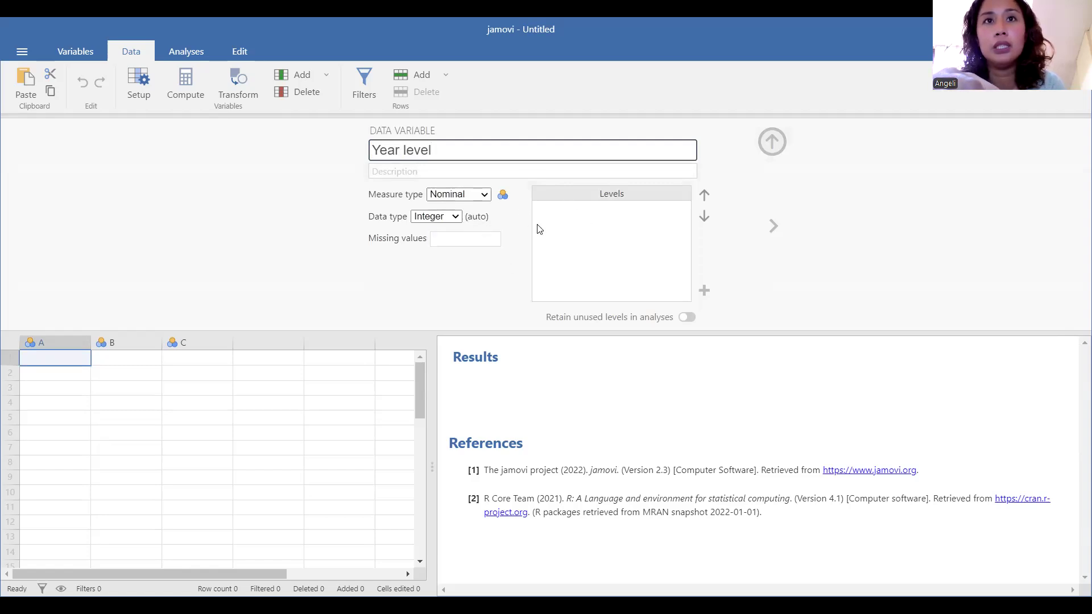
left_click(624, 250)
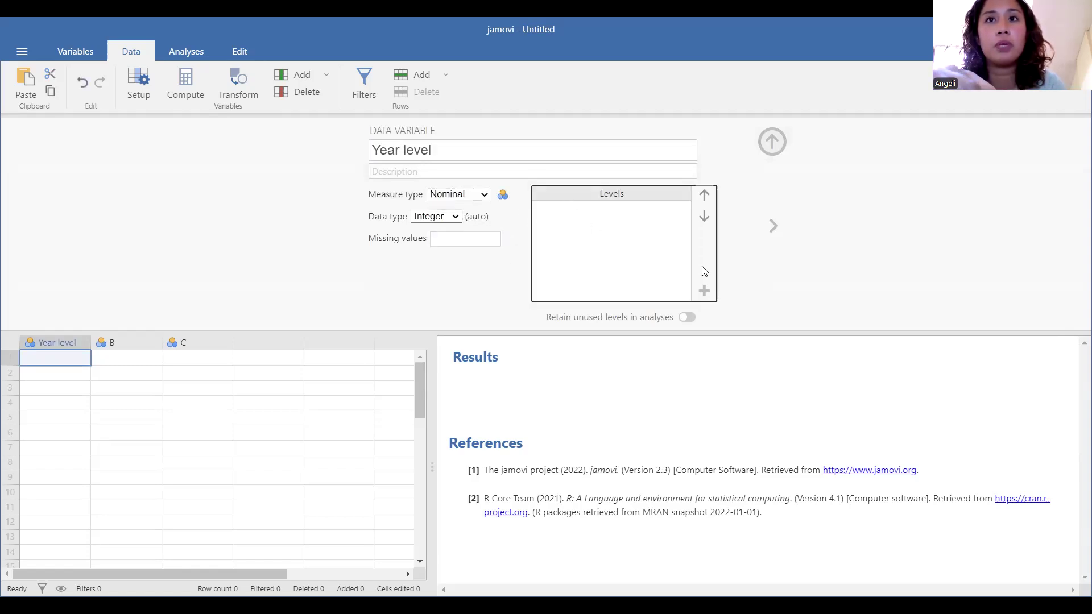
Give Year level the levels 1st year, 2nd year and 3rd year.
left_click(704, 291)
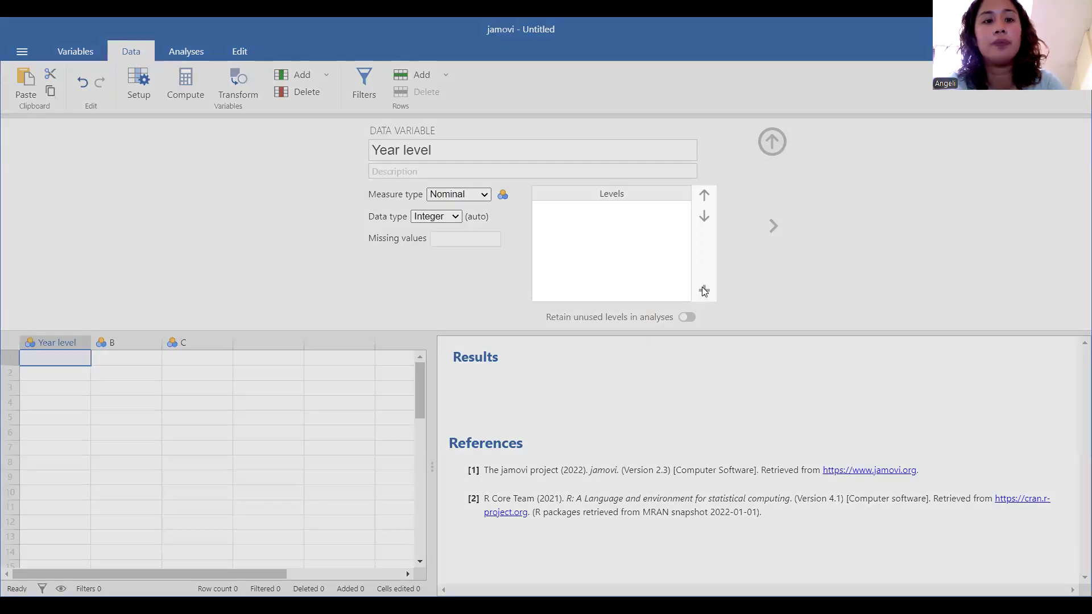
type("1st year")
key("Return")
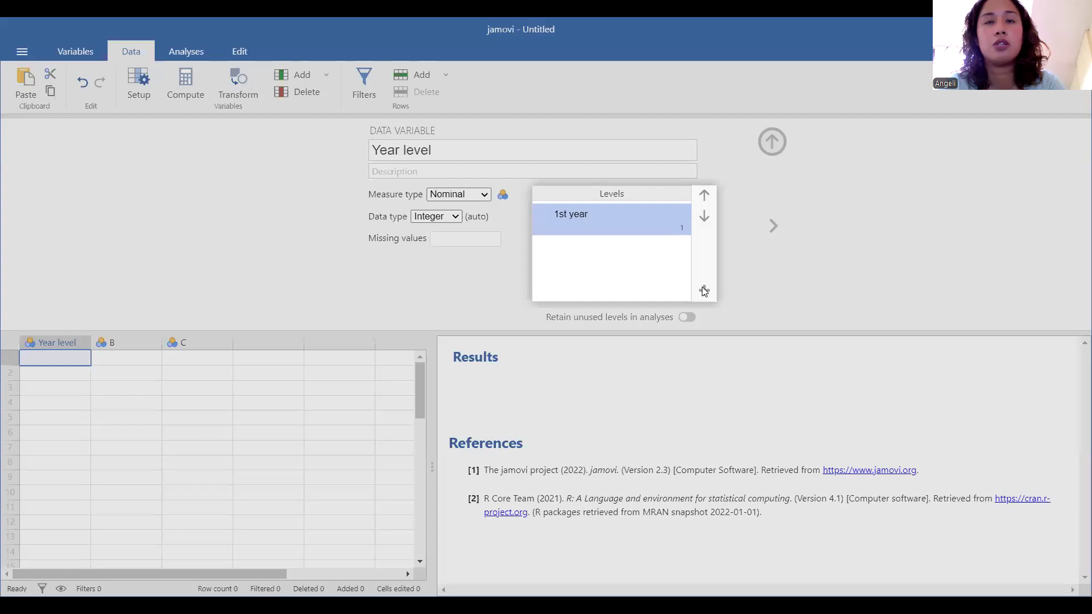
left_click(704, 291)
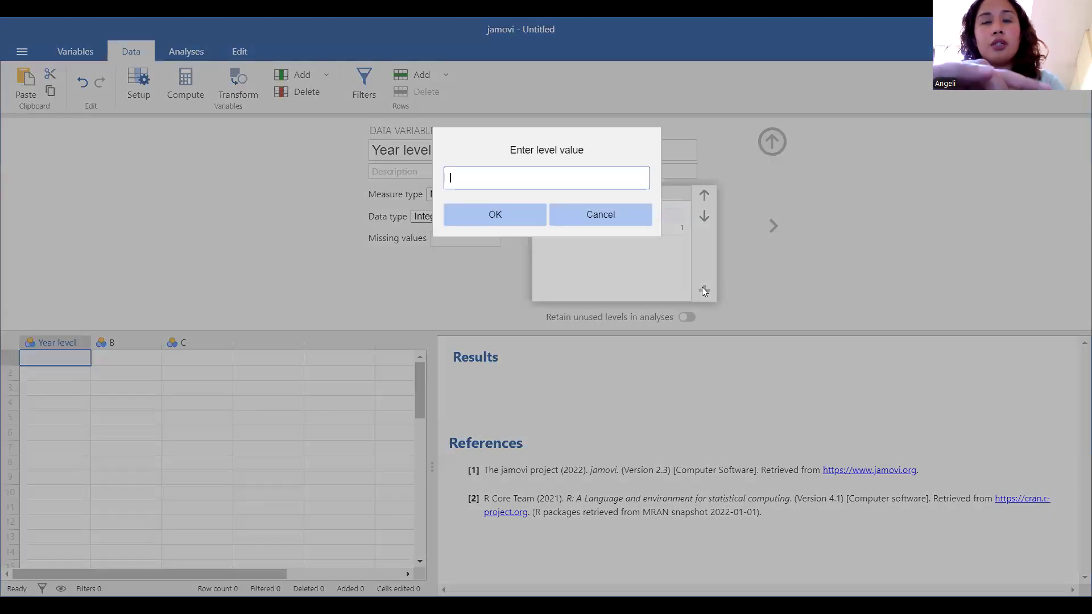
type("2nd ye")
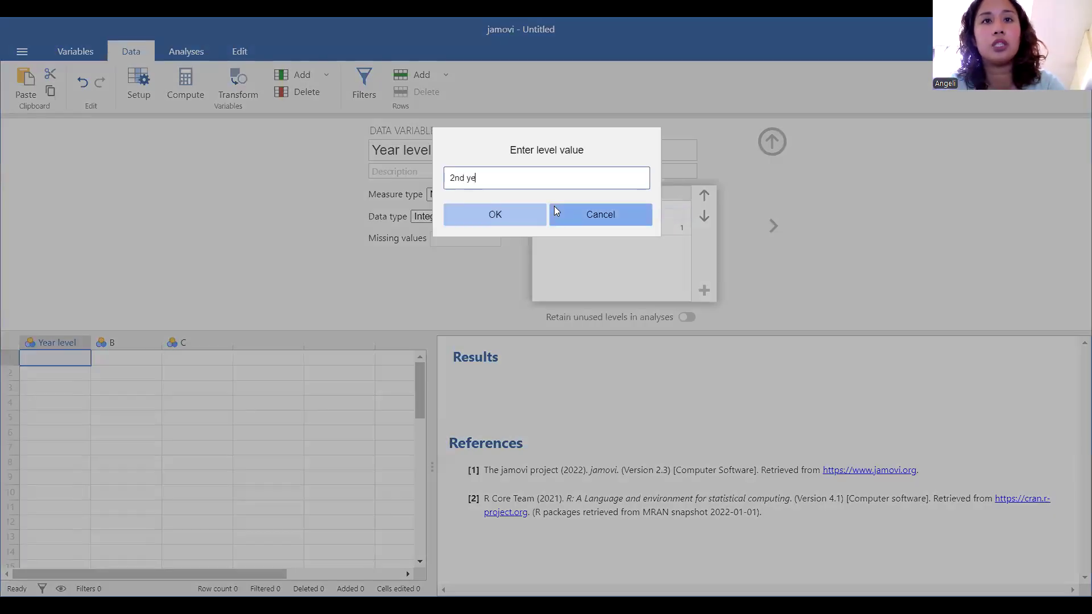
type("ar")
key("Return")
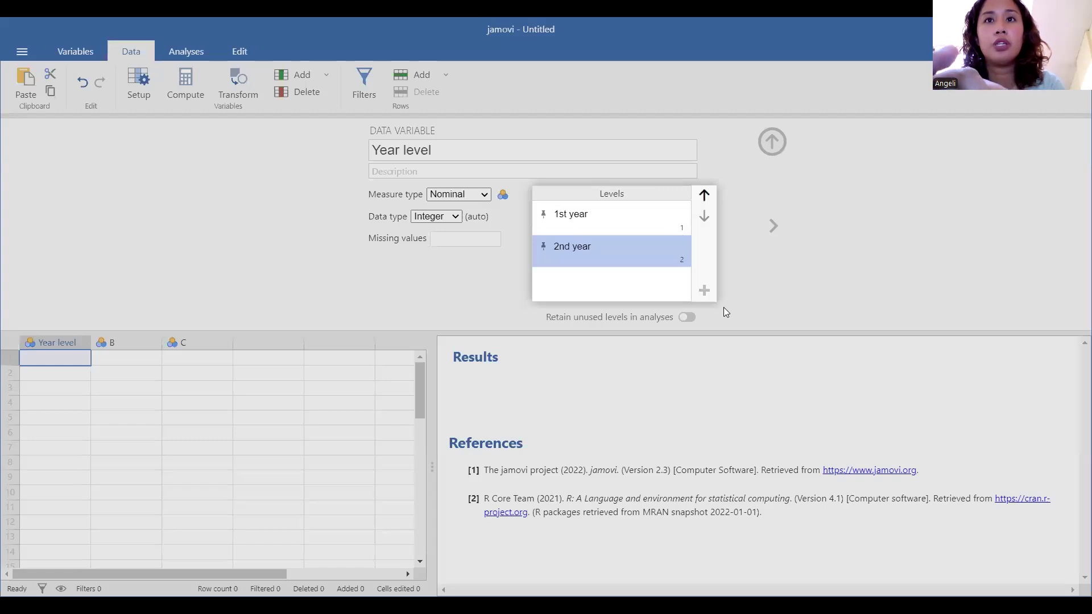
left_click(703, 291)
type("3rd year")
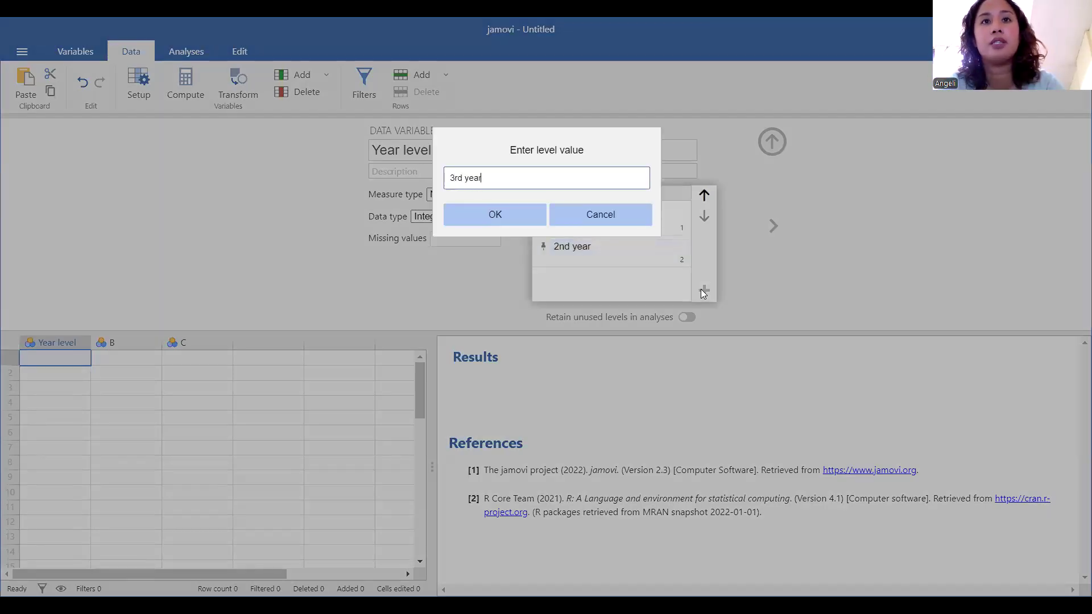
key("Return")
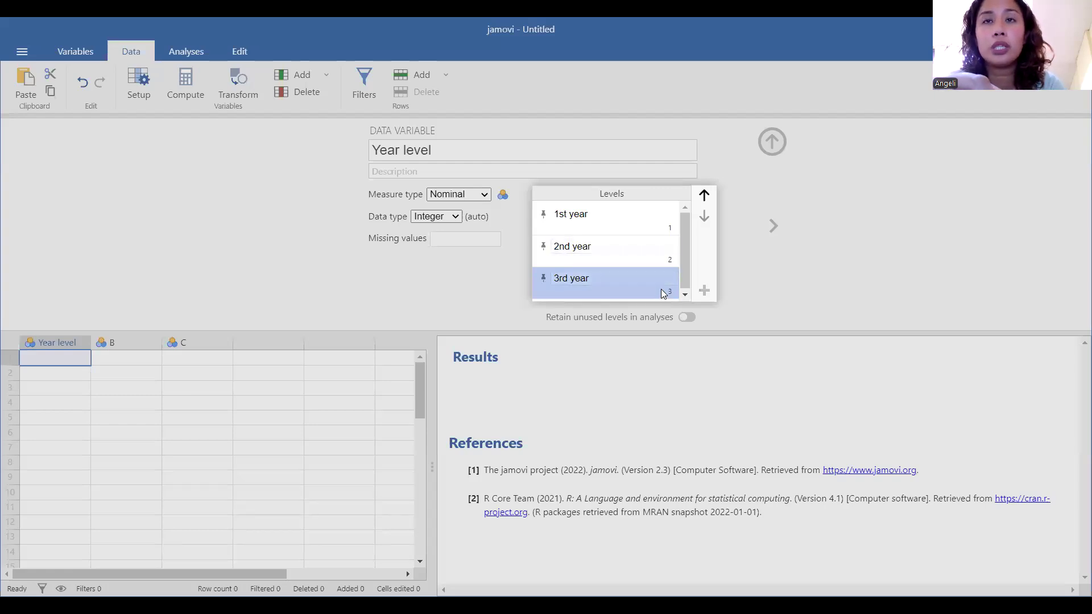
left_click(37, 359)
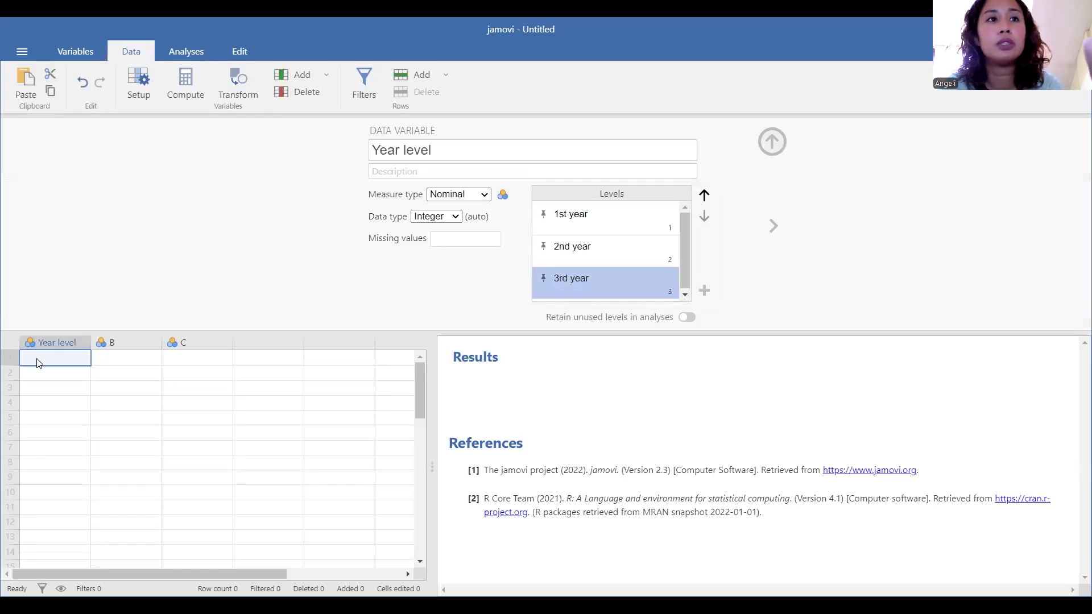
Enter codes 1, 2 and 3 in the first three Year level rows.
type("1")
key("Return")
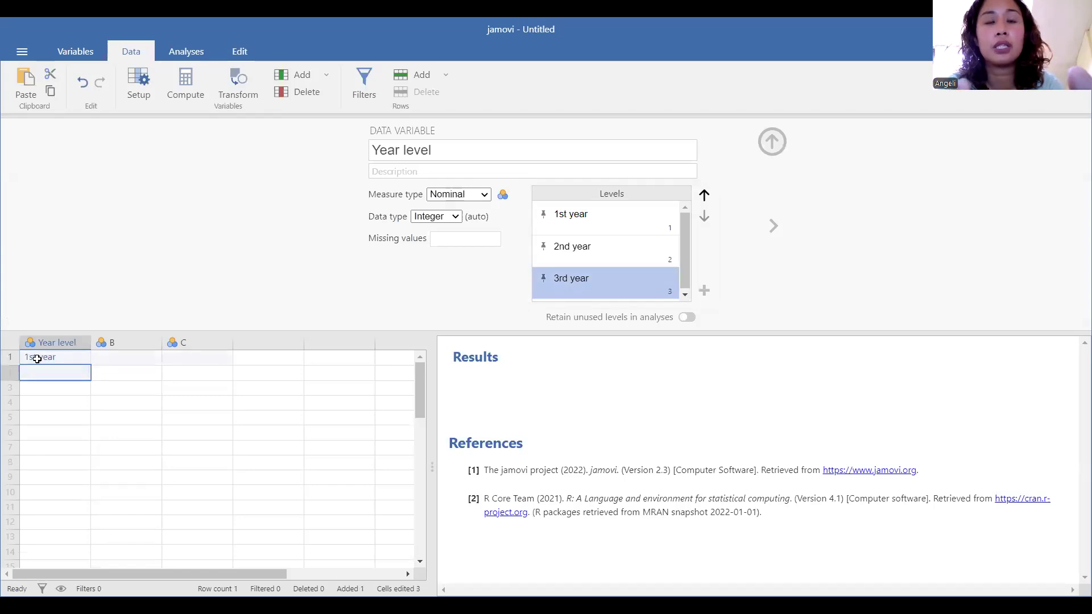
type("2")
key("Return")
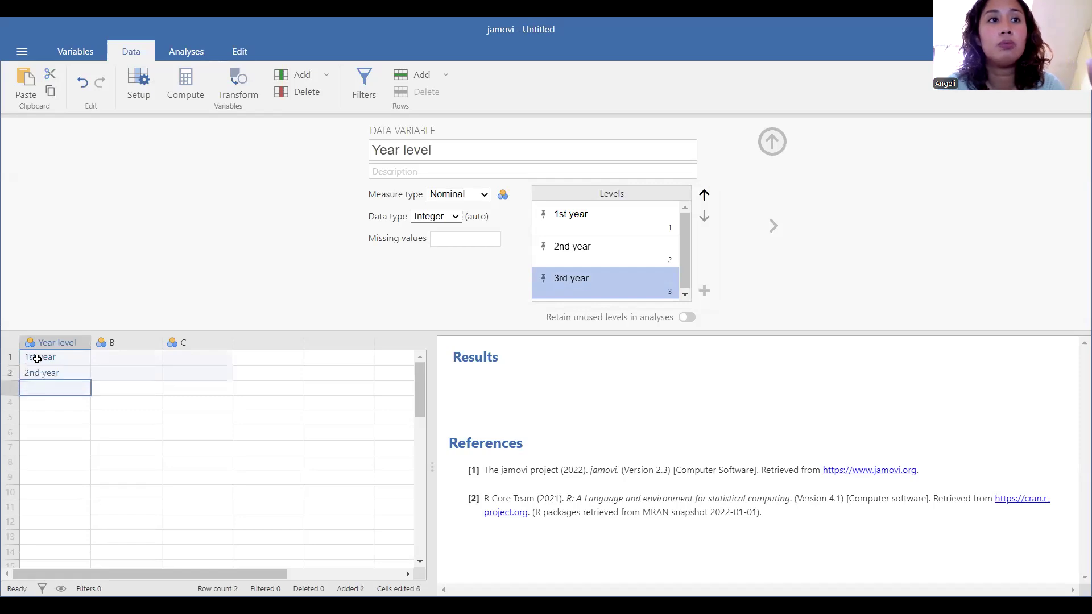
type("3")
key("Return")
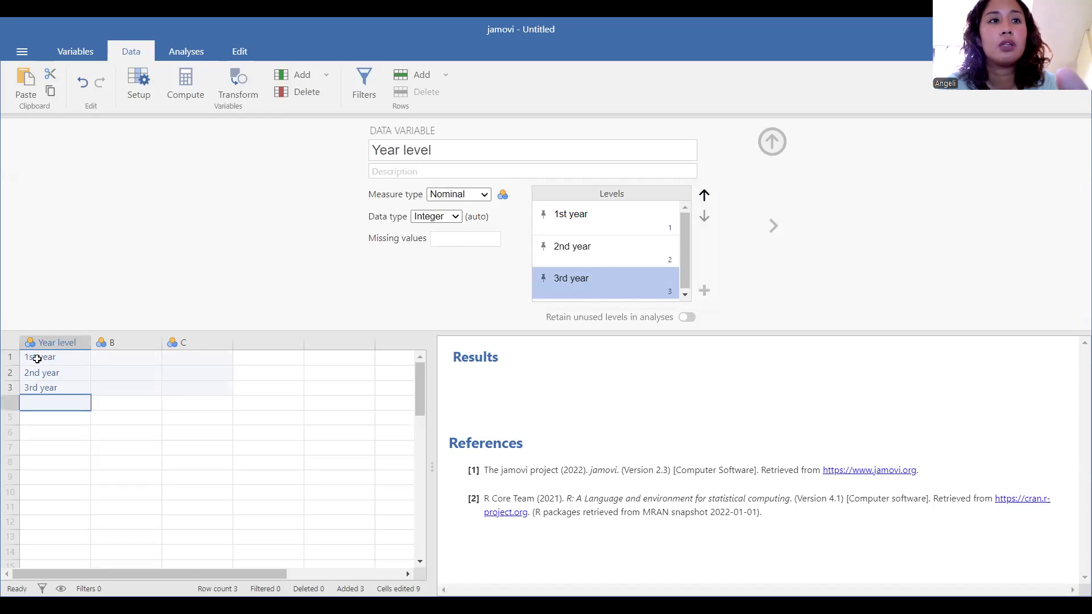
Delete the three Year level entries, leaving the column empty.
left_click(37, 359)
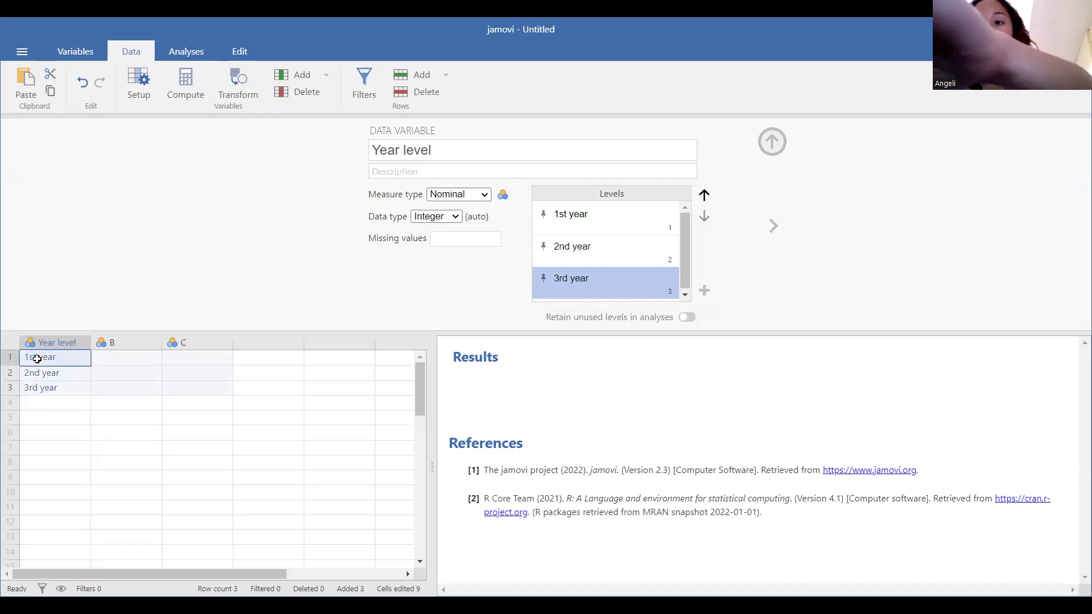
key("Delete")
key("Down")
key("Delete")
key("Down")
key("Delete")
Move around row 1, then step through variables B and C and back to Year level.
left_click(37, 359)
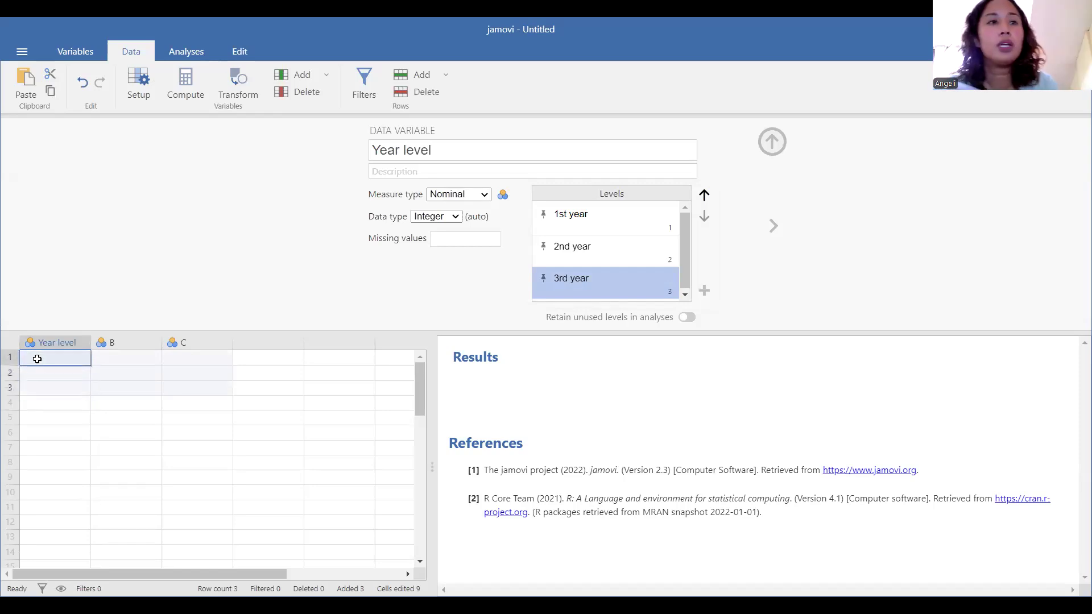
key("Right")
left_click(37, 359)
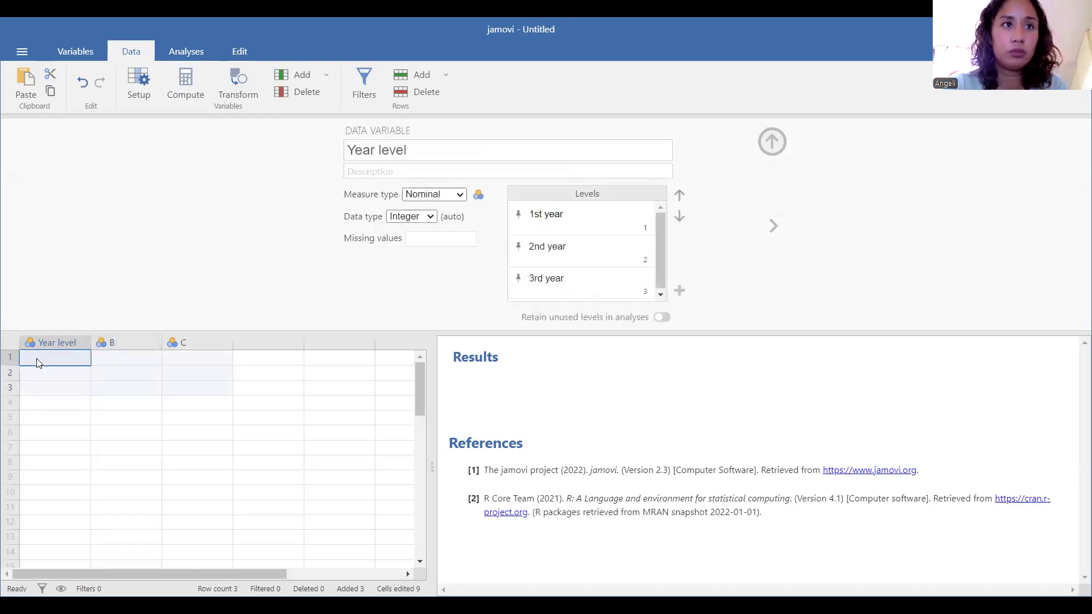
left_click(4, 358)
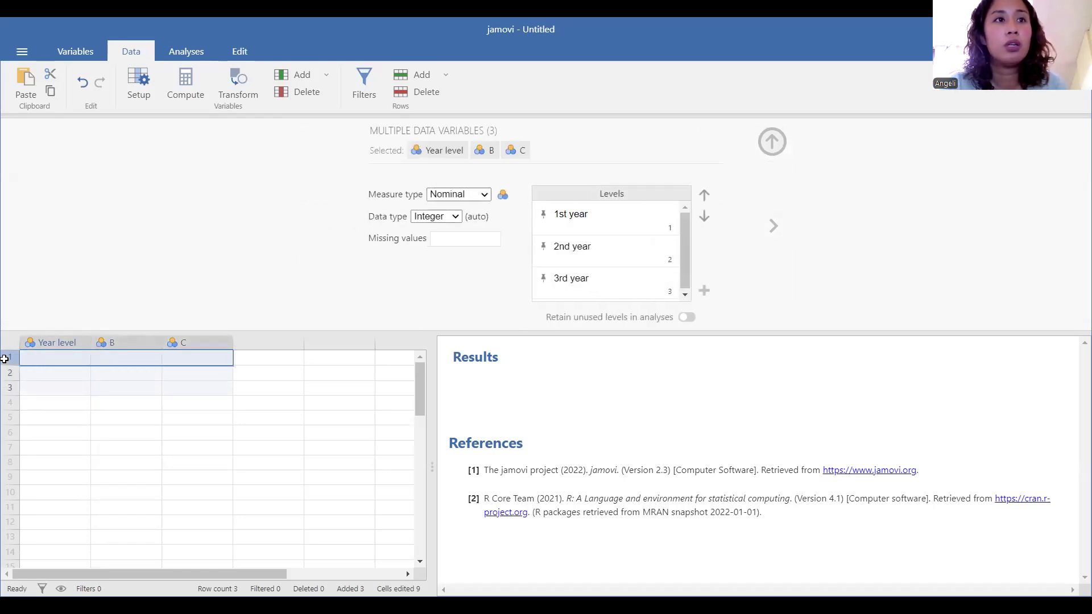
left_click(4, 360)
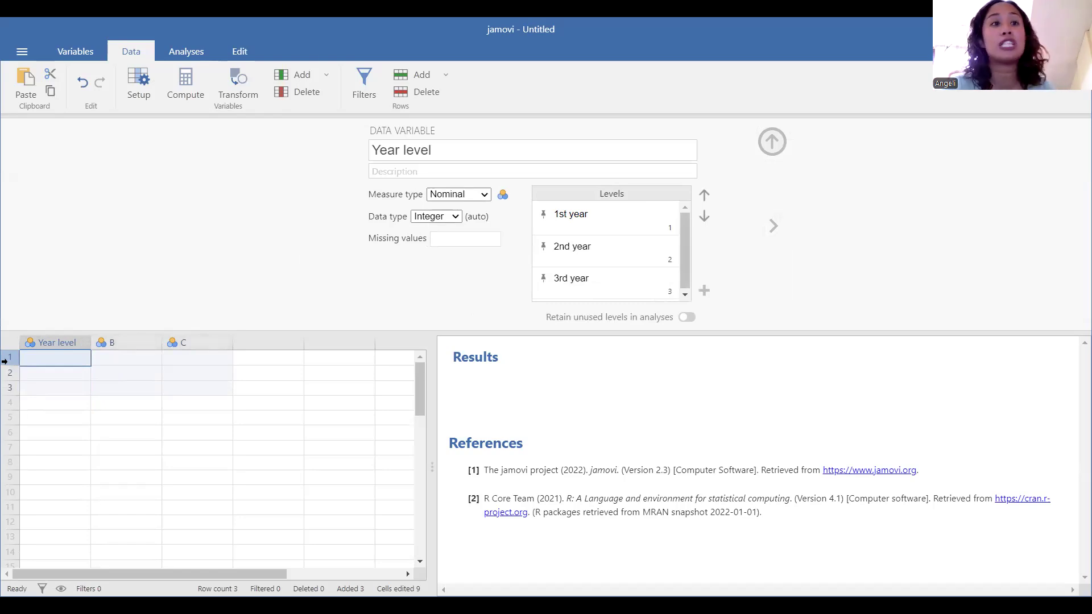
key("Right")
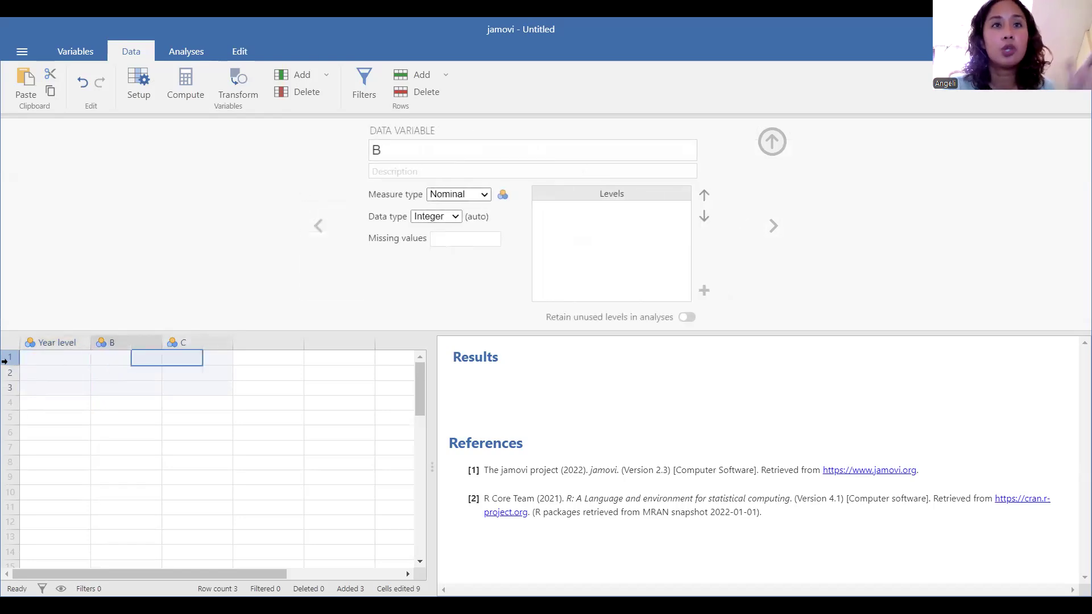
key("Right")
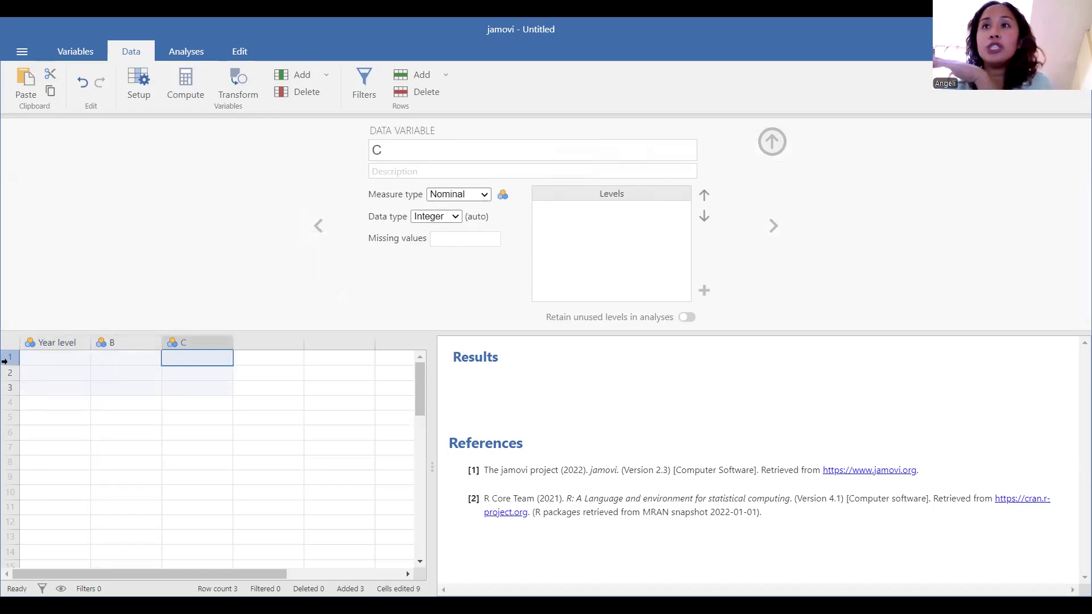
key("Left")
key("Left")
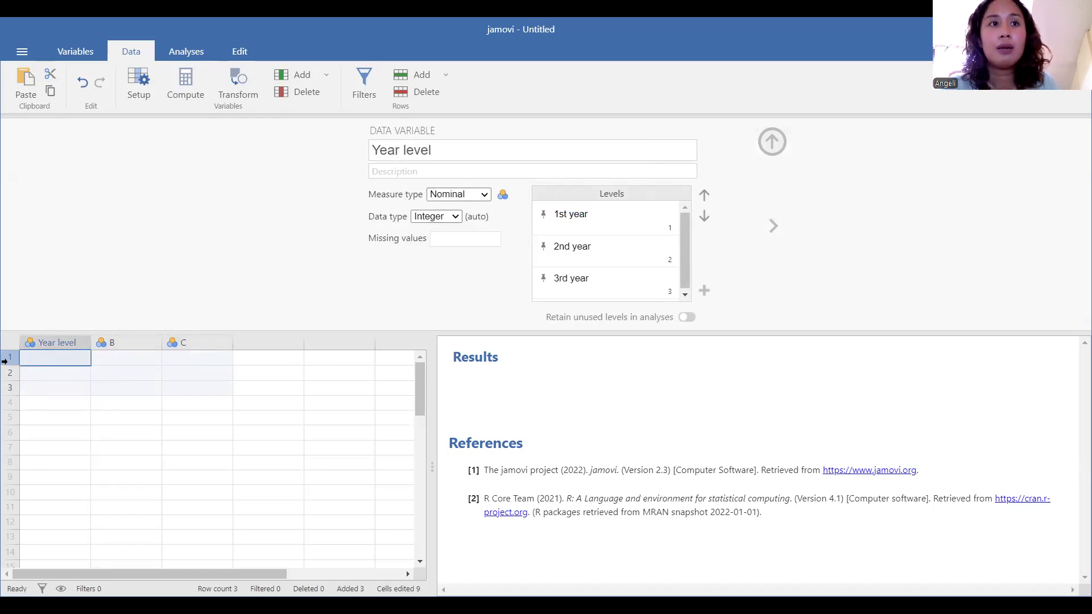
Enter 1st year in row 1 and rename column B to 'Sex'.
type("1")
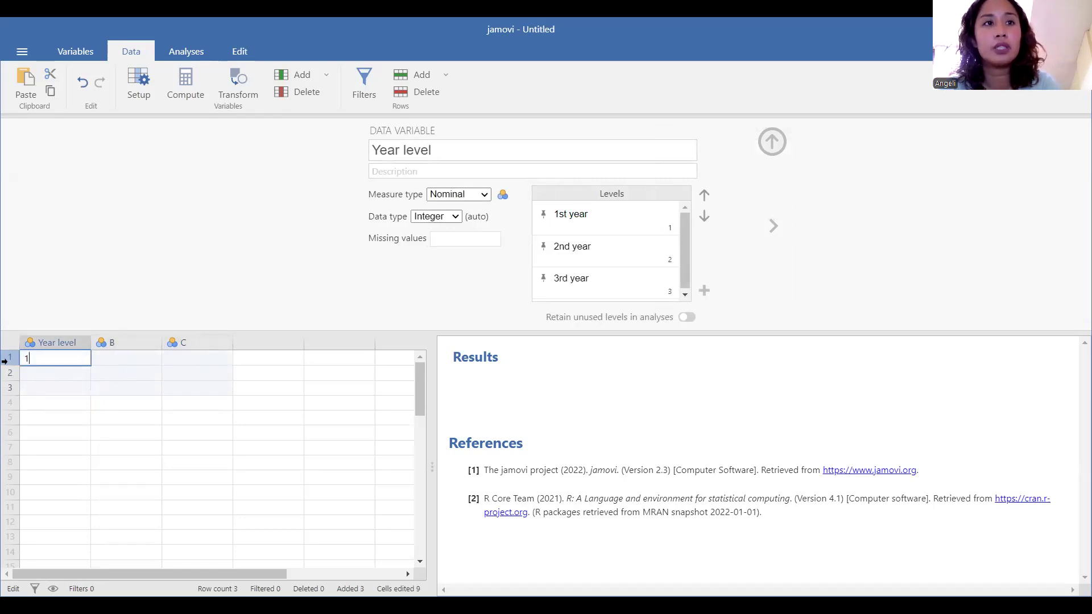
key("Tab")
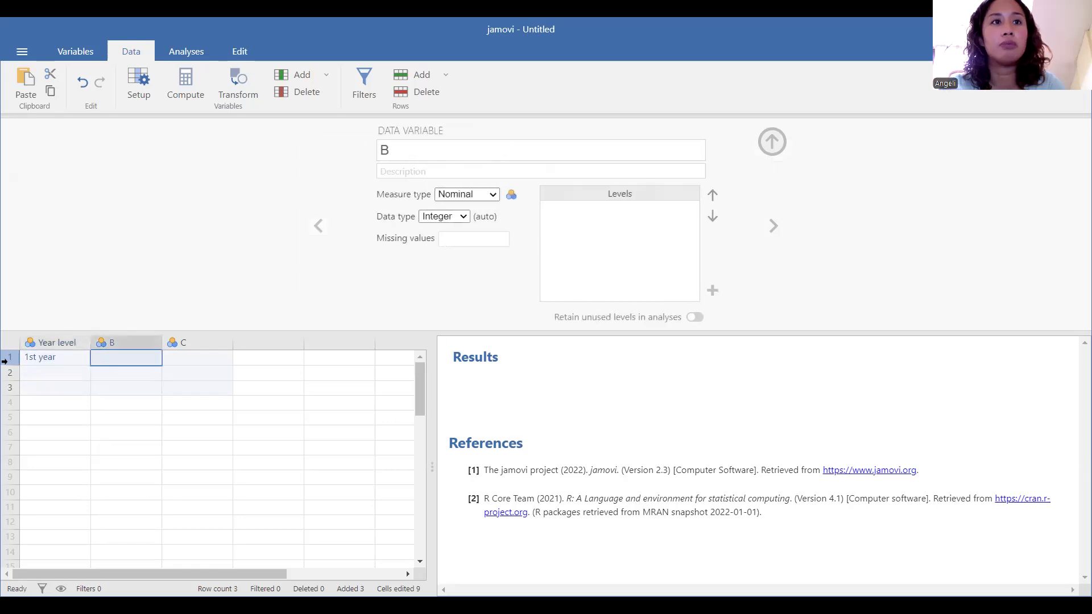
left_click(408, 147)
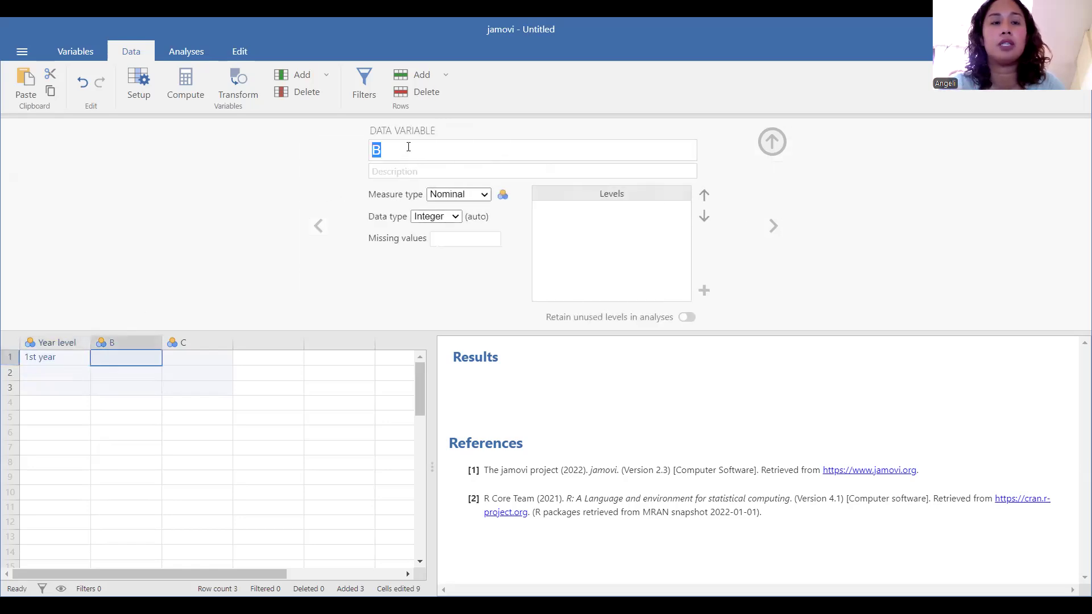
type("sex")
key("BackSpace")
key("BackSpace")
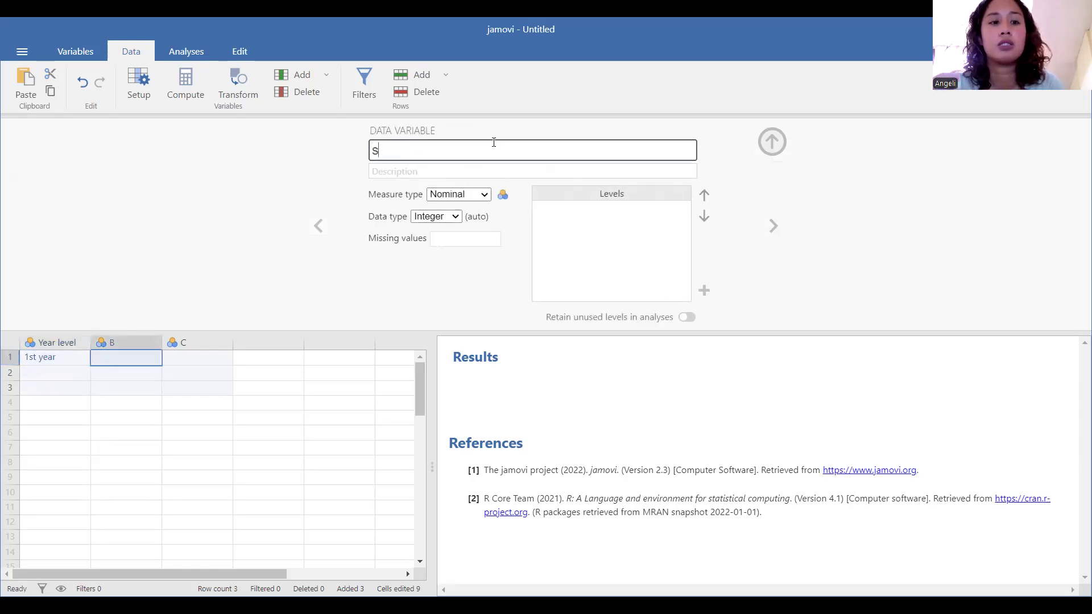
key("BackSpace")
type("Sex")
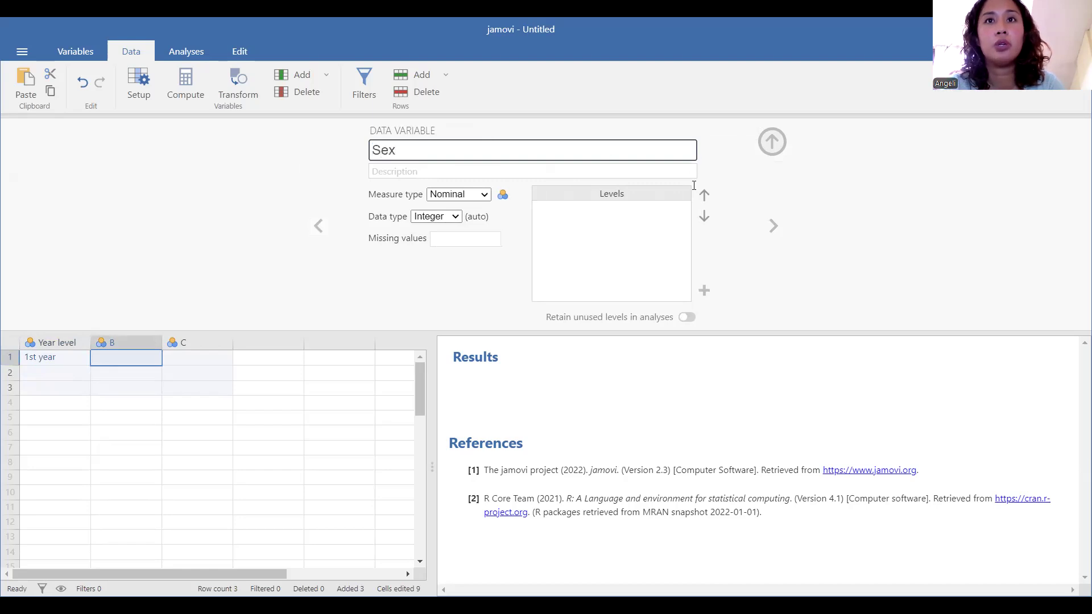
left_click(596, 227)
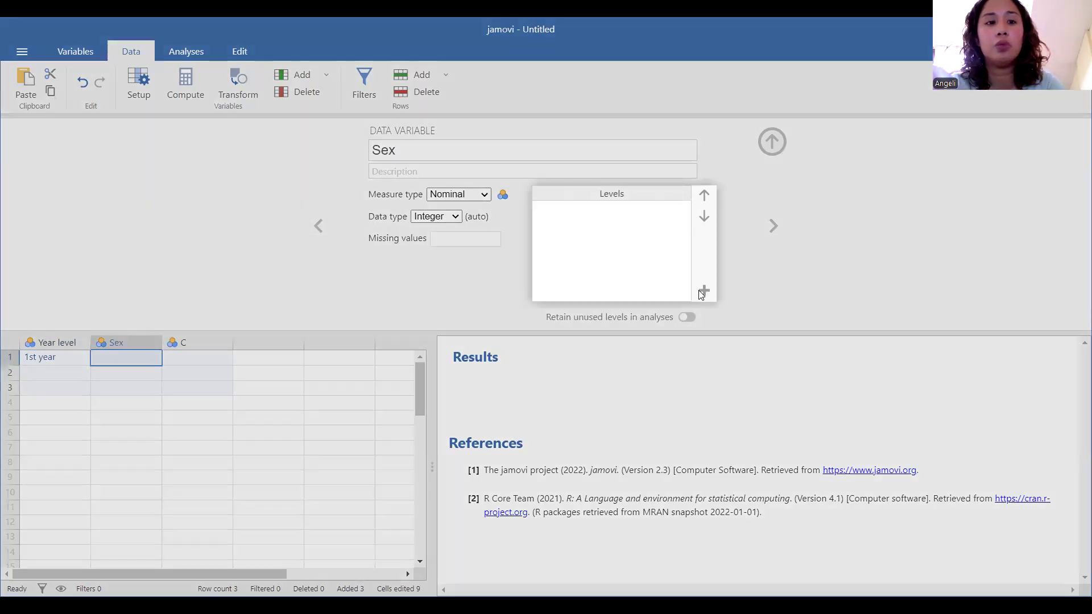
Add the levels '1 Male' and '2 Female' to Sex.
left_click(703, 291)
type("1 Make")
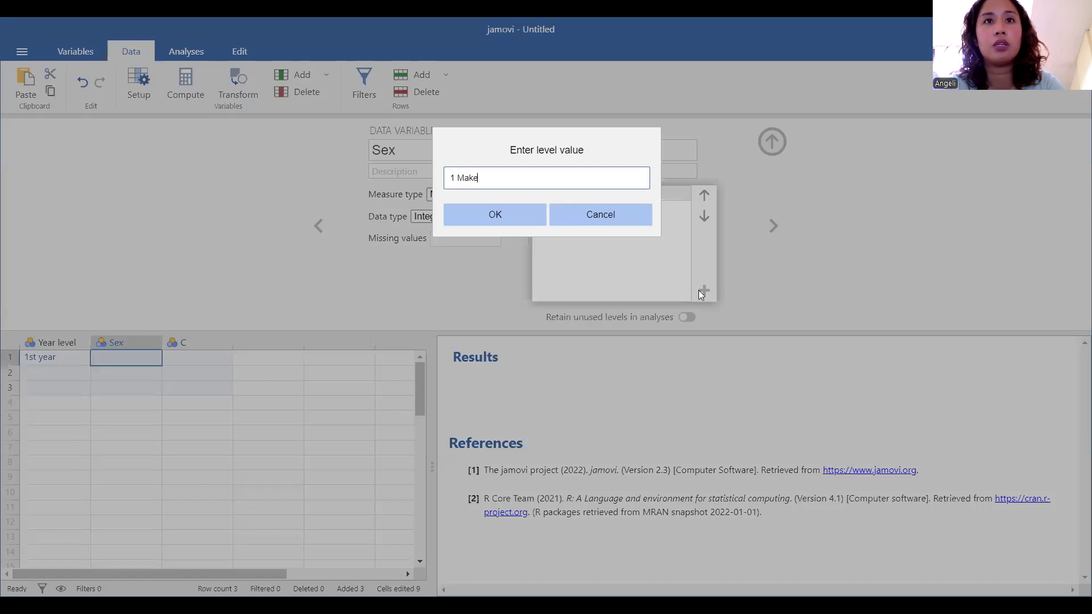
key("BackSpace")
key("BackSpace")
type("le")
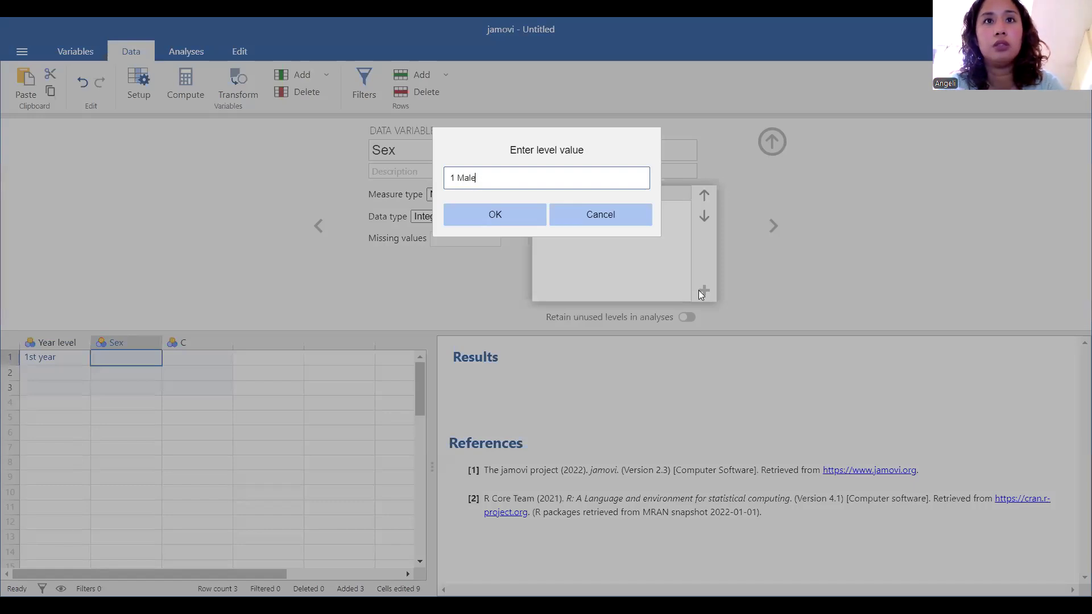
left_click(512, 215)
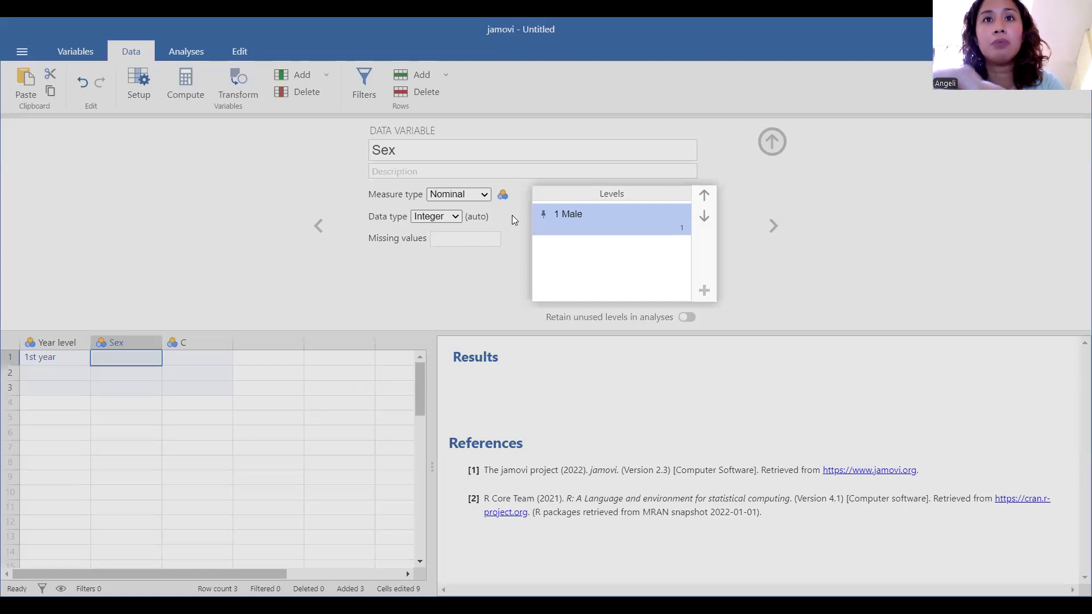
left_click(704, 290)
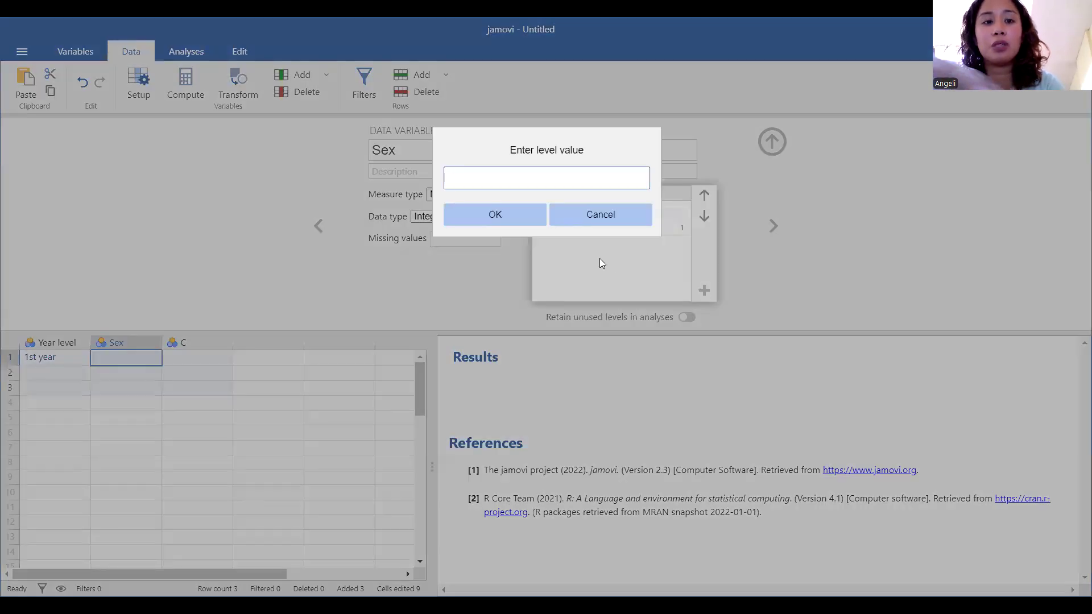
type("2 Fe")
key("BackSpace")
key("BackSpace")
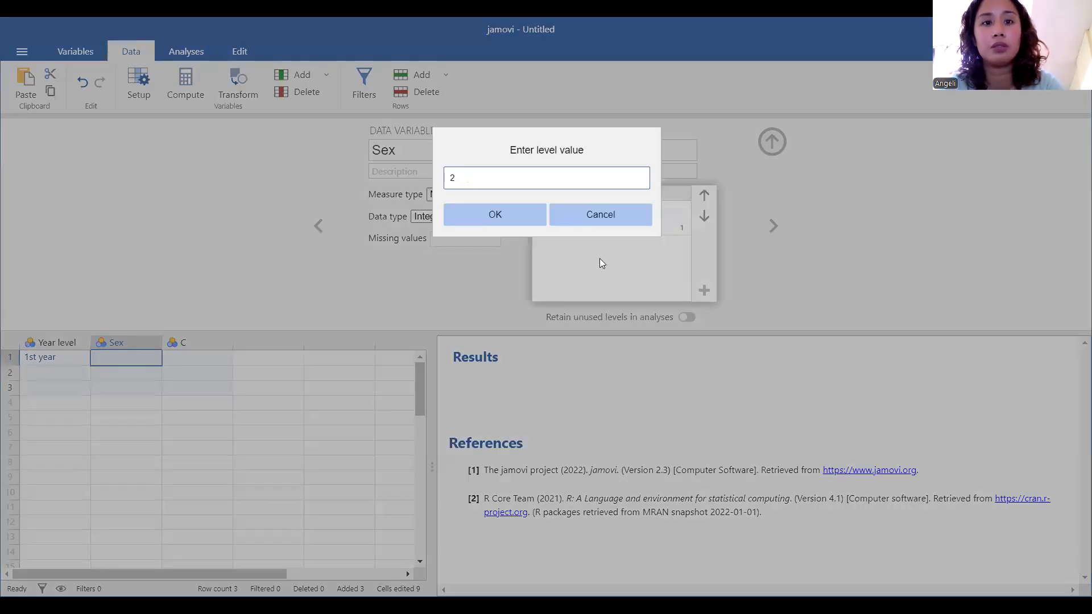
type("Female")
key("Return")
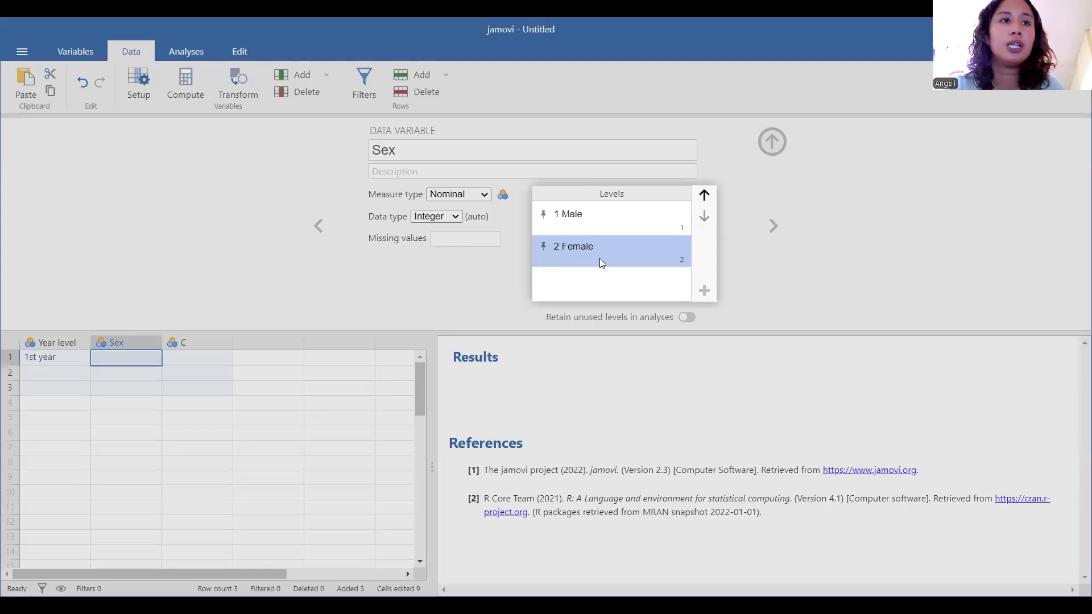
Enter 2 (Female) for Sex in row 1.
left_click(113, 360)
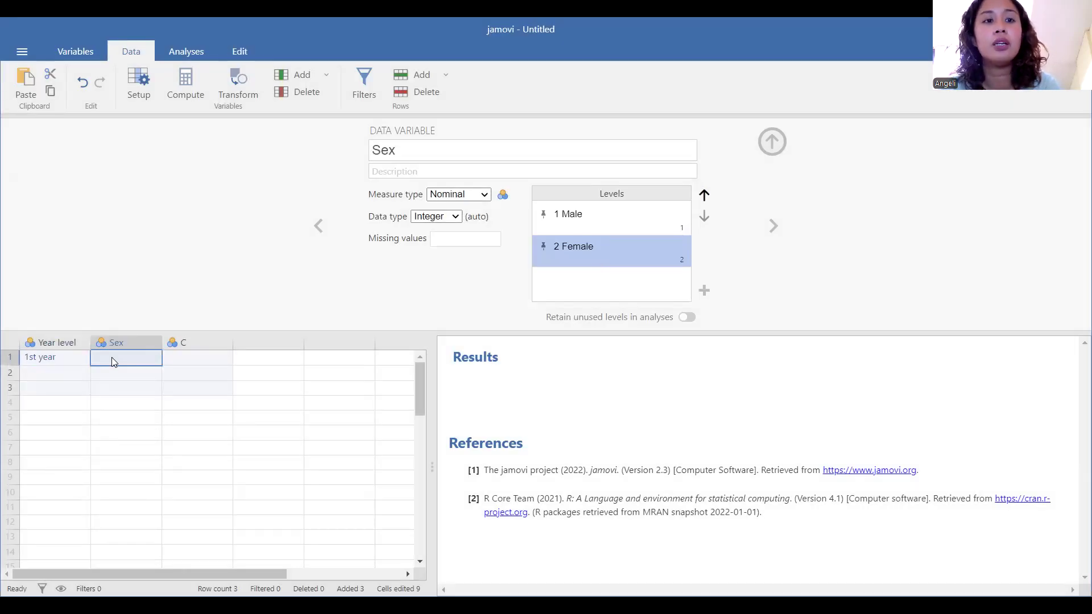
type("2")
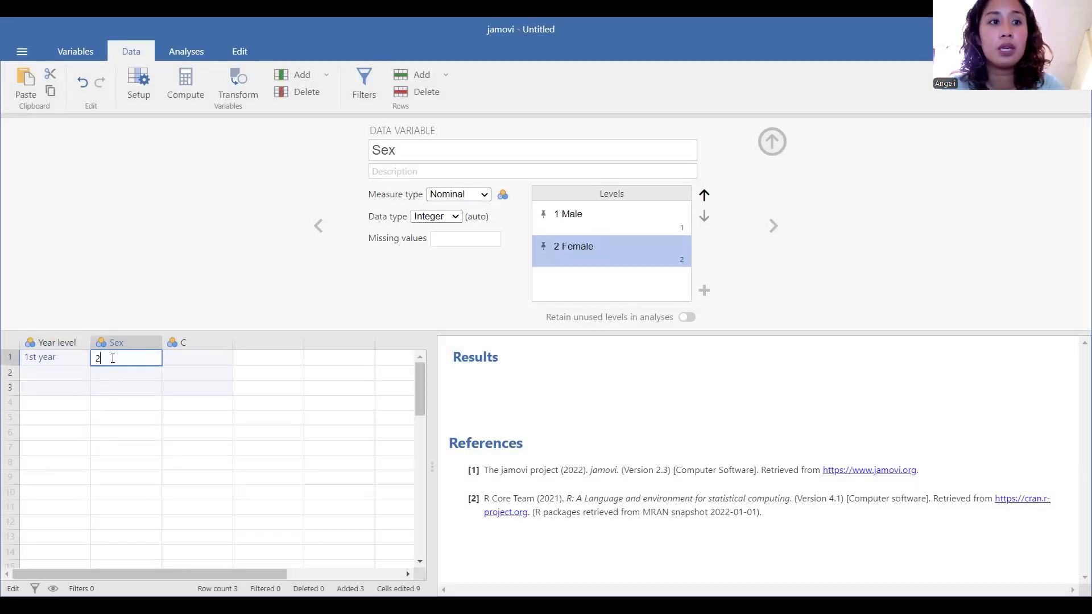
key("Tab")
left_click(189, 340)
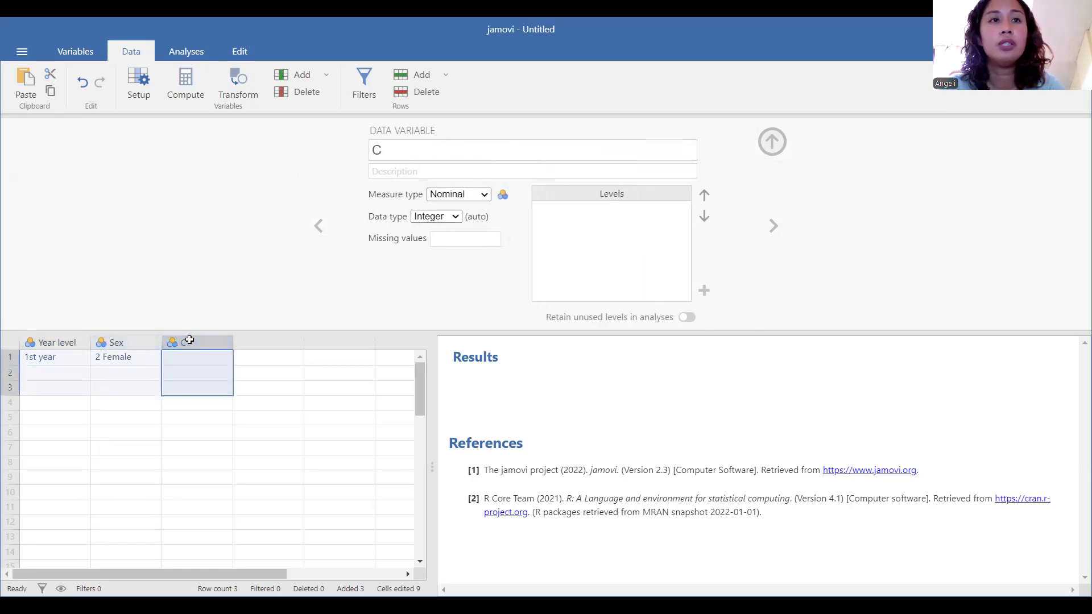
Rename column C to 'F1'.
left_click(395, 146)
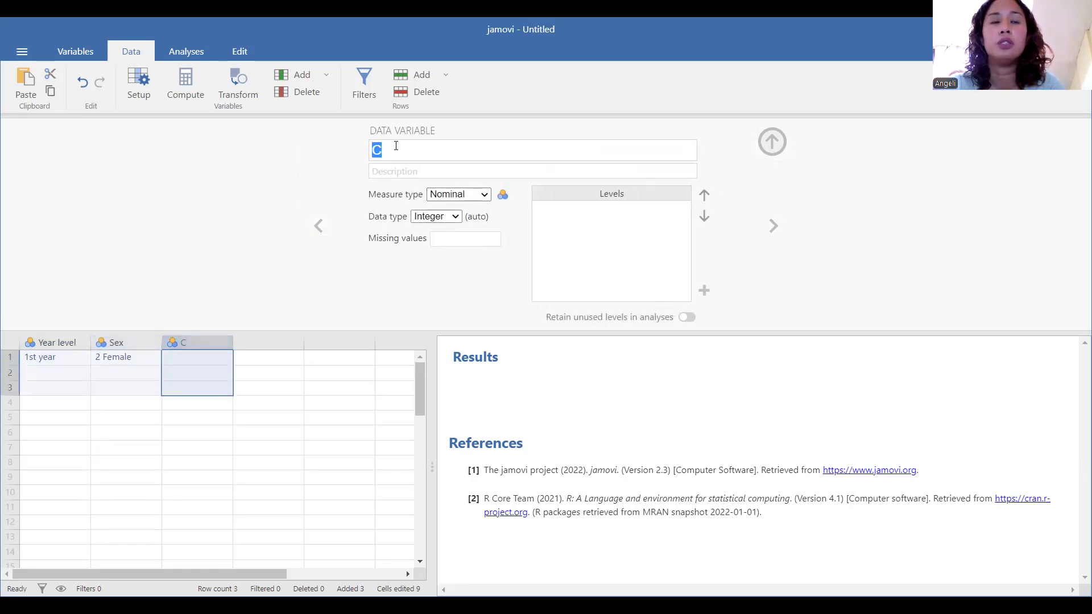
type("Q1")
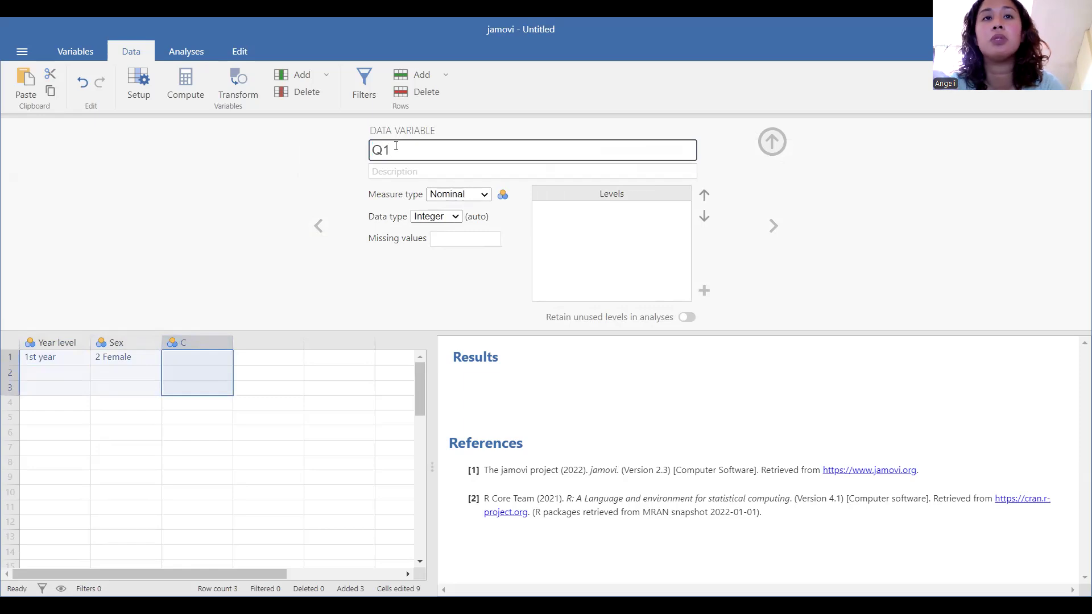
key("BackSpace")
key("BackSpace")
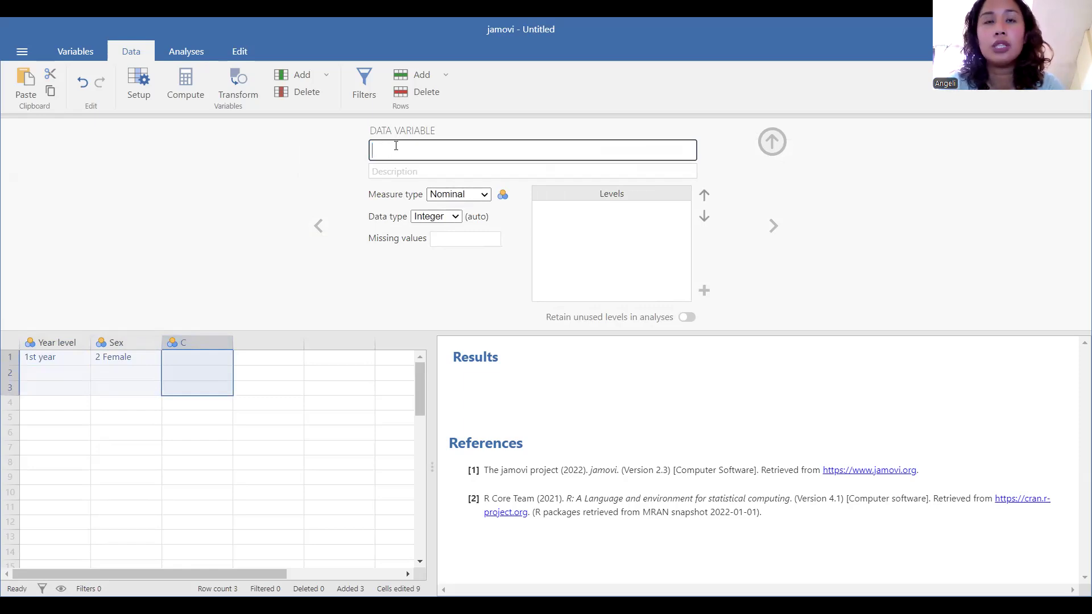
type("K1")
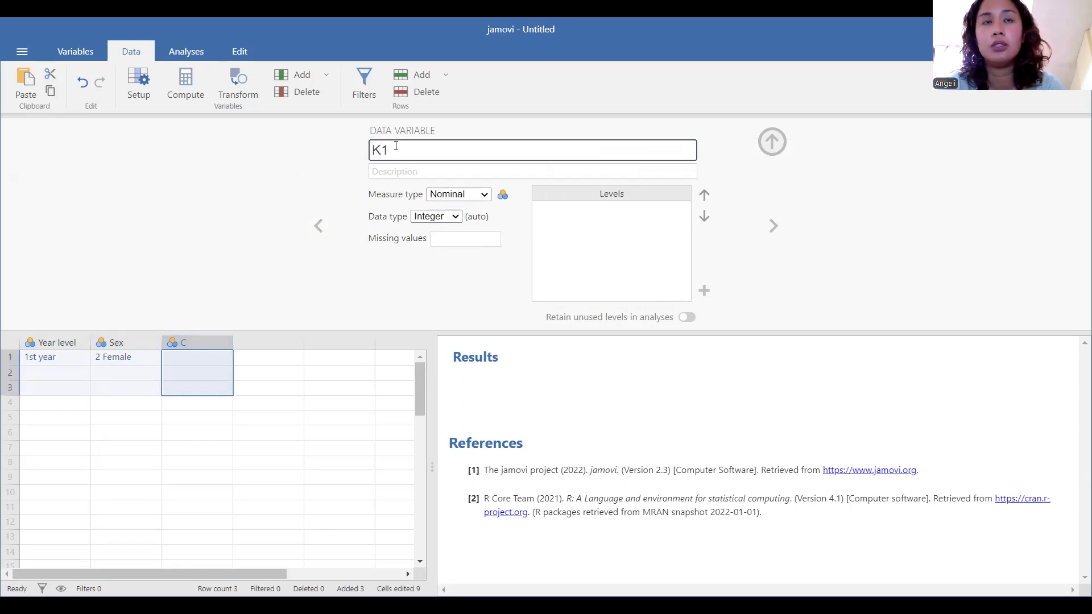
key("BackSpace")
key("BackSpace")
type("A")
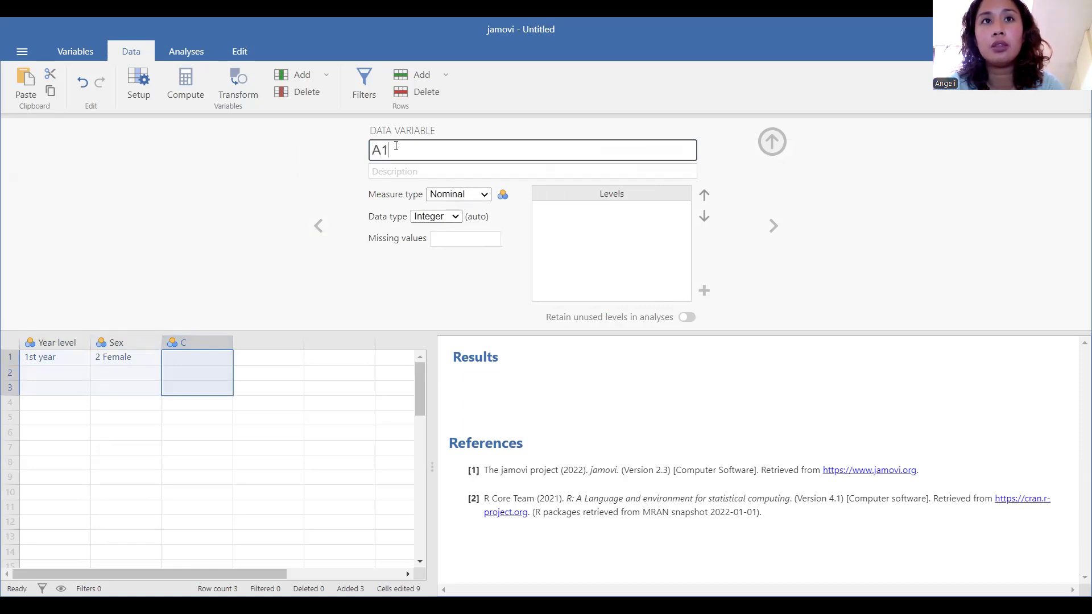
key("BackSpace")
type("F")
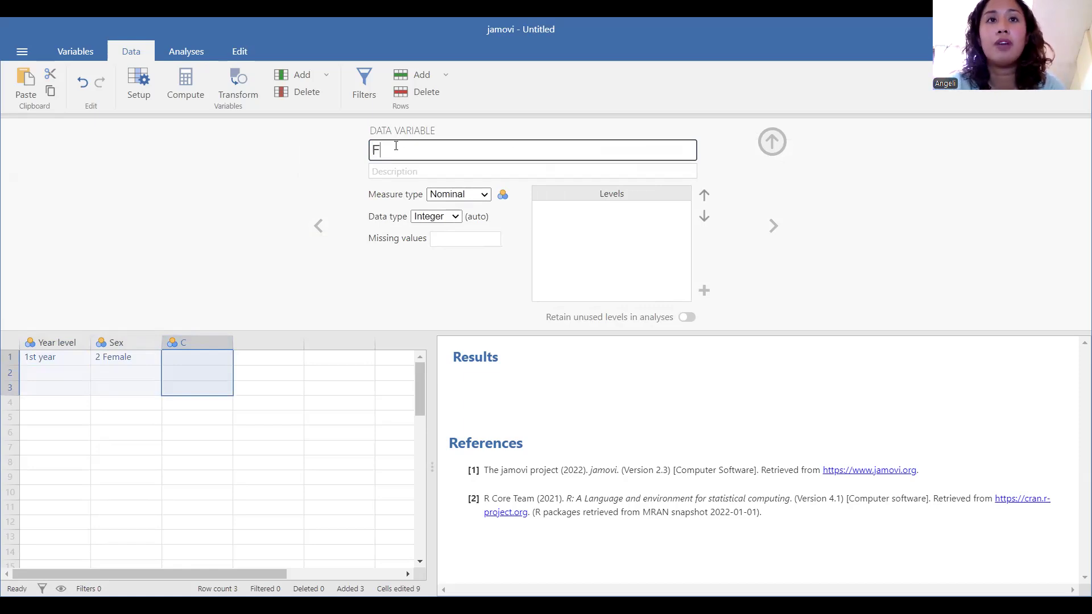
type("1")
key("Return")
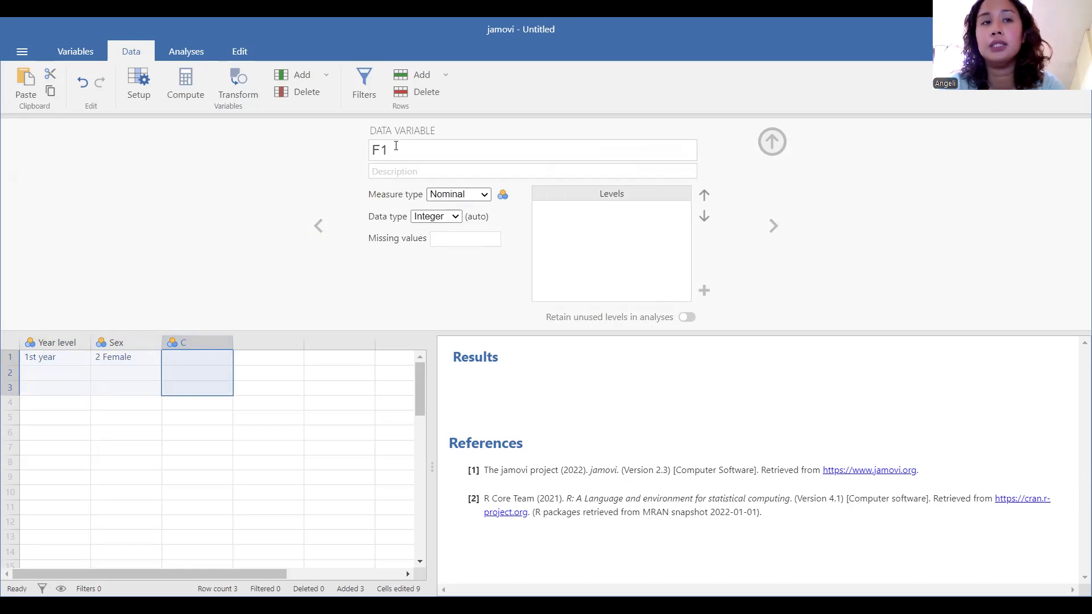
key("Right")
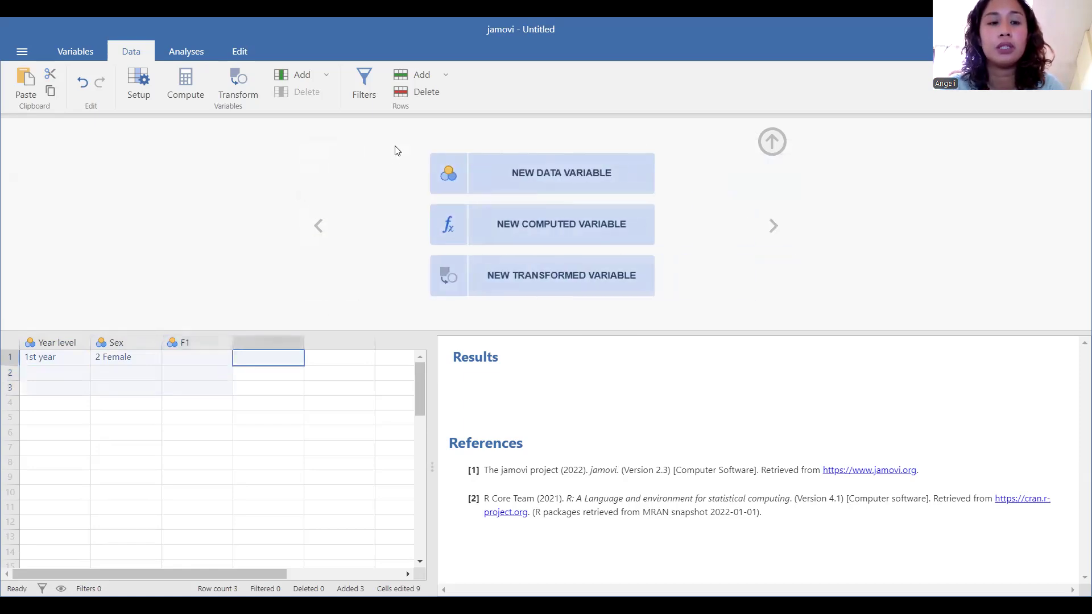
Create a new data variable in the next column and name it 'F2'.
left_click(193, 342)
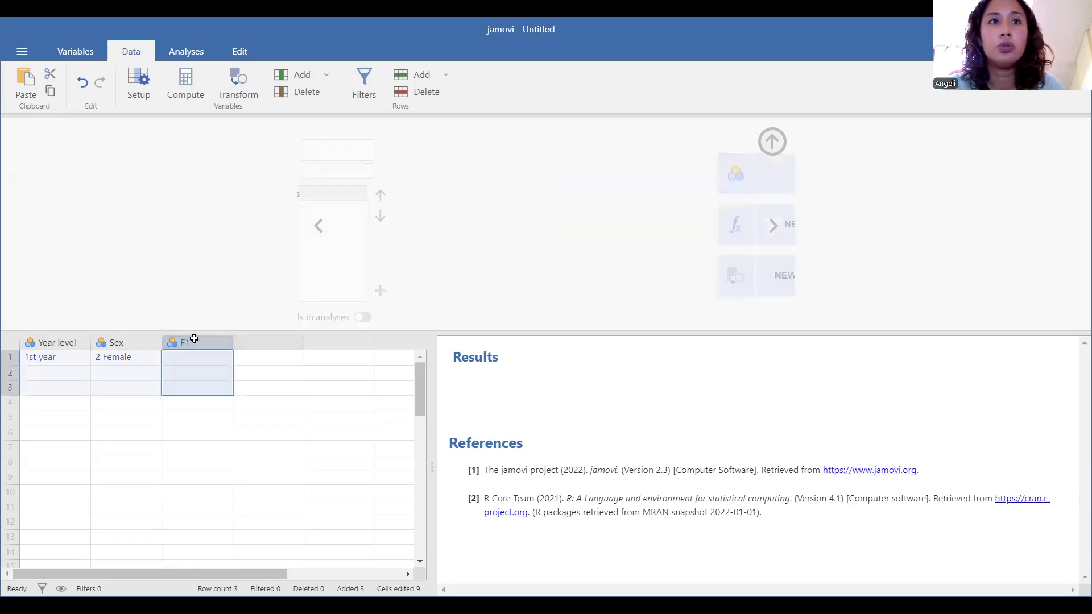
left_click(262, 342)
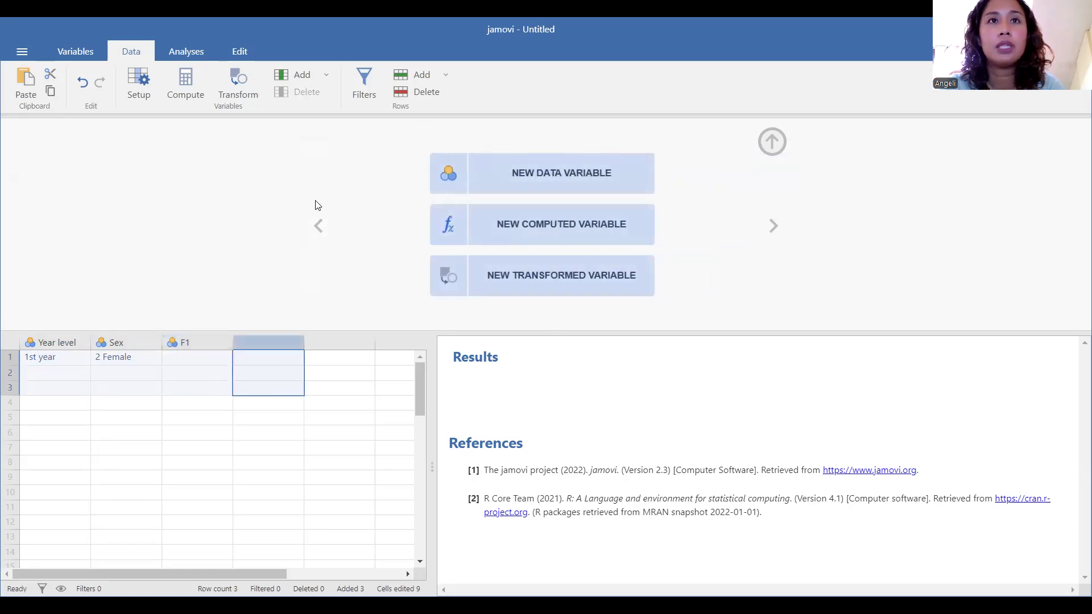
left_click(514, 171)
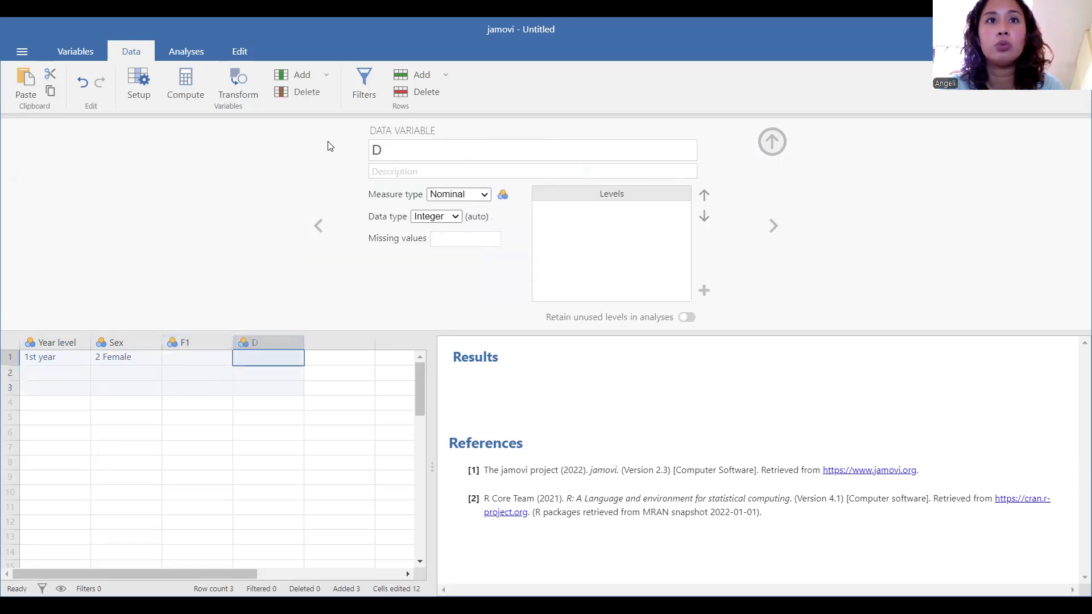
left_click(463, 146)
key("BackSpace")
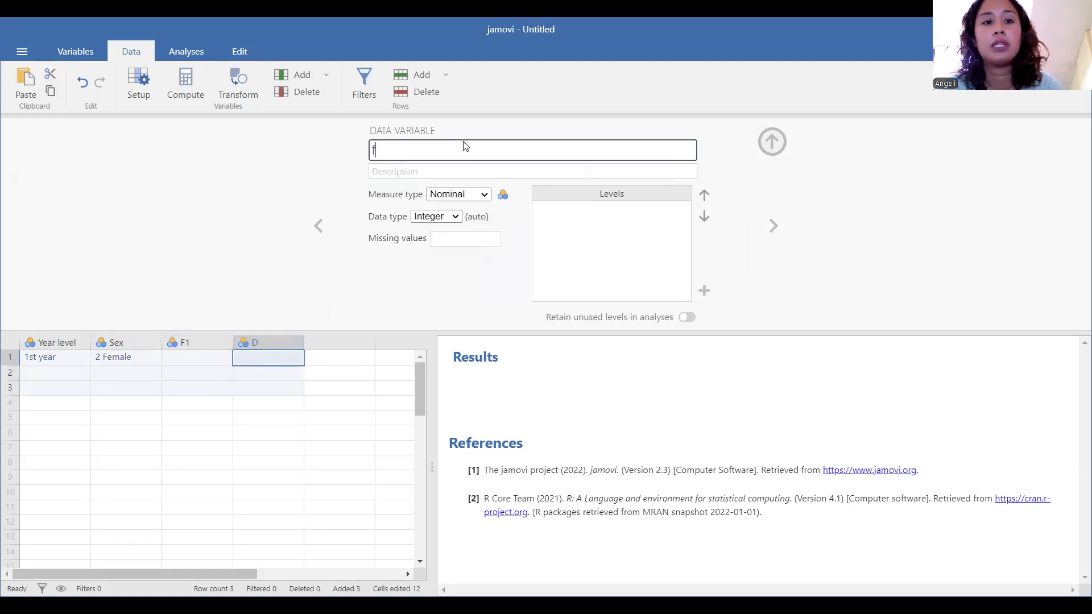
type("F")
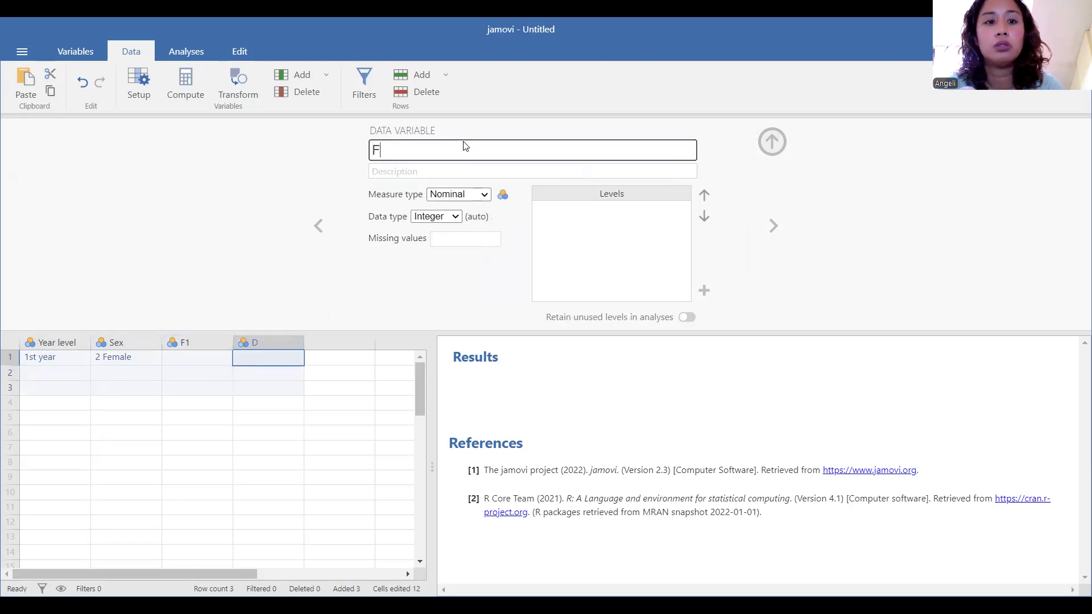
type("2")
key("Return")
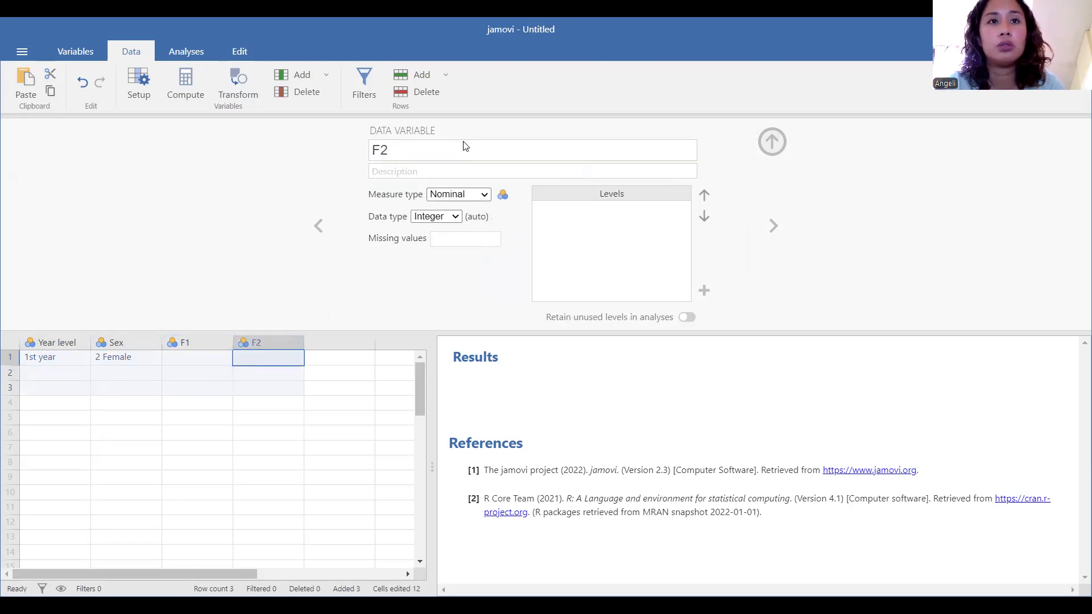
Create another new data variable and name it 'F3'.
key("Right")
left_click(535, 183)
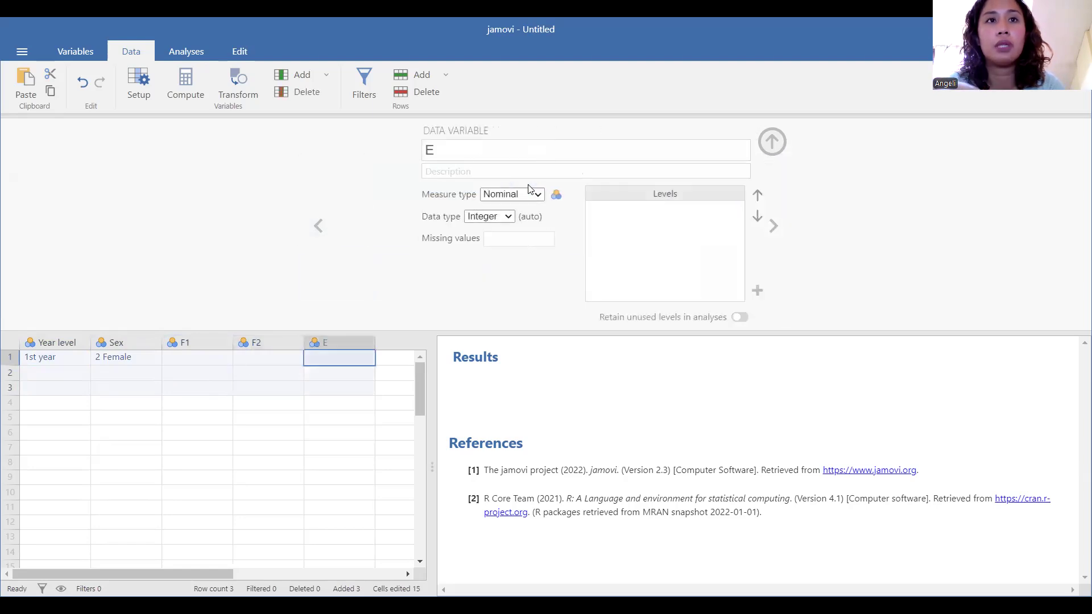
double_click(416, 152)
key("BackSpace")
type("F")
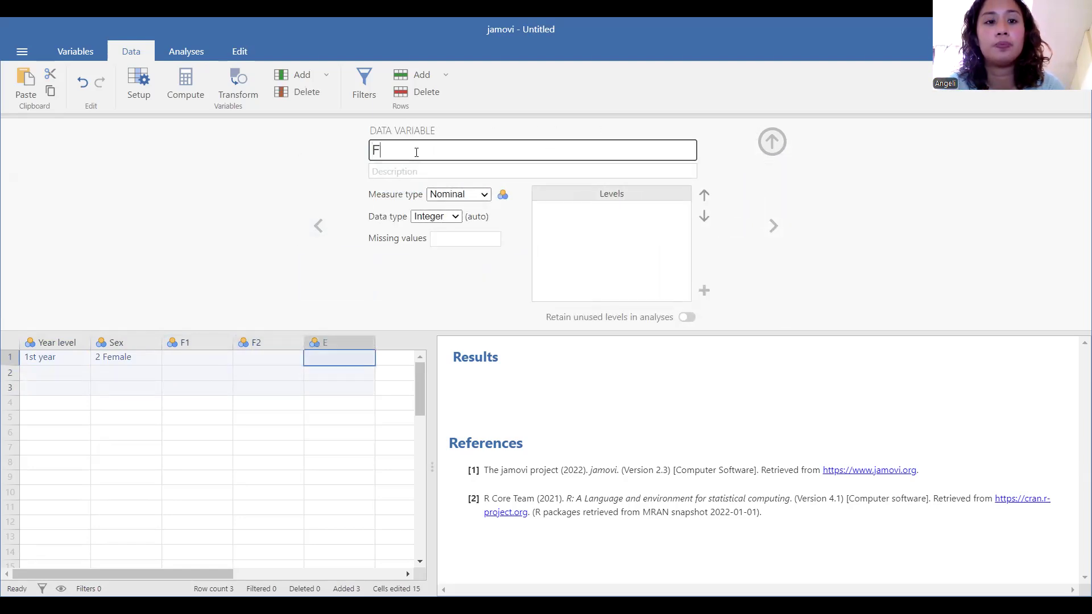
type("3")
key("Return")
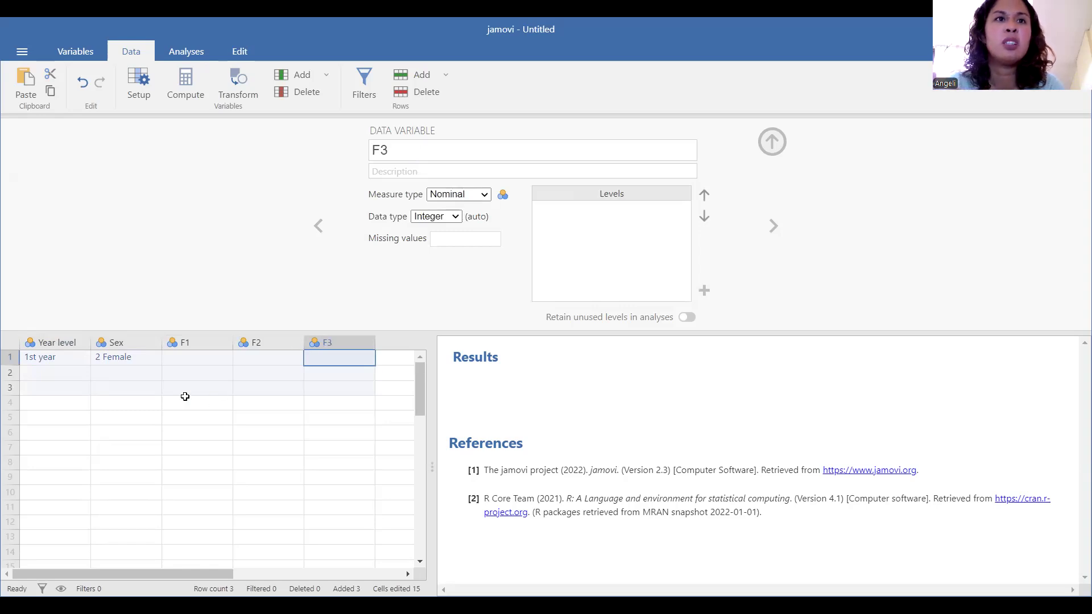
Set F1's measure type to Ordinal and add its first level '1 Strongly disagree'.
left_click(205, 357)
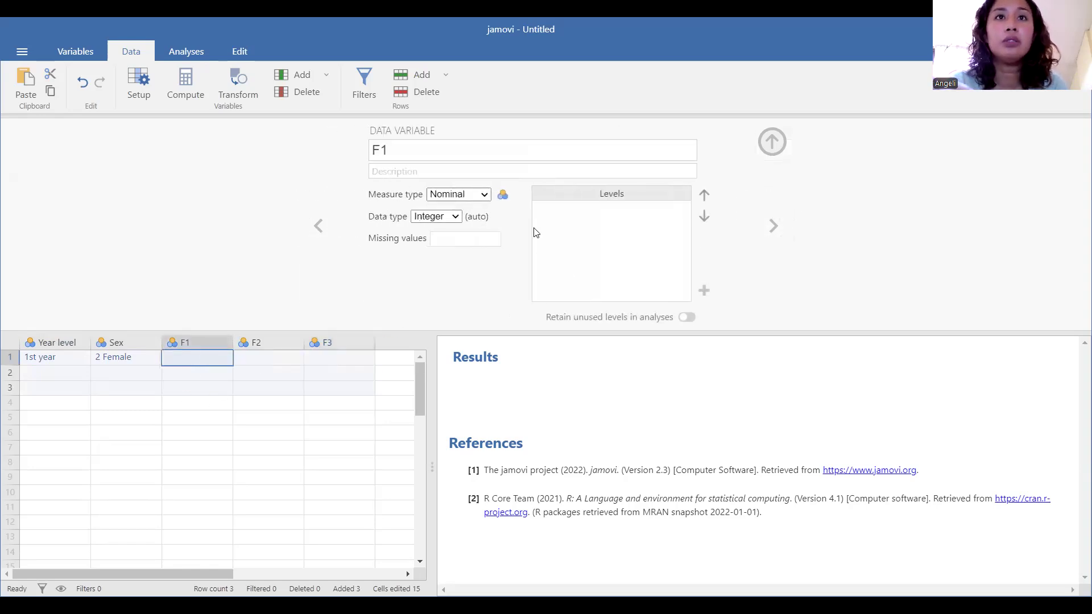
left_click(488, 195)
left_click(477, 230)
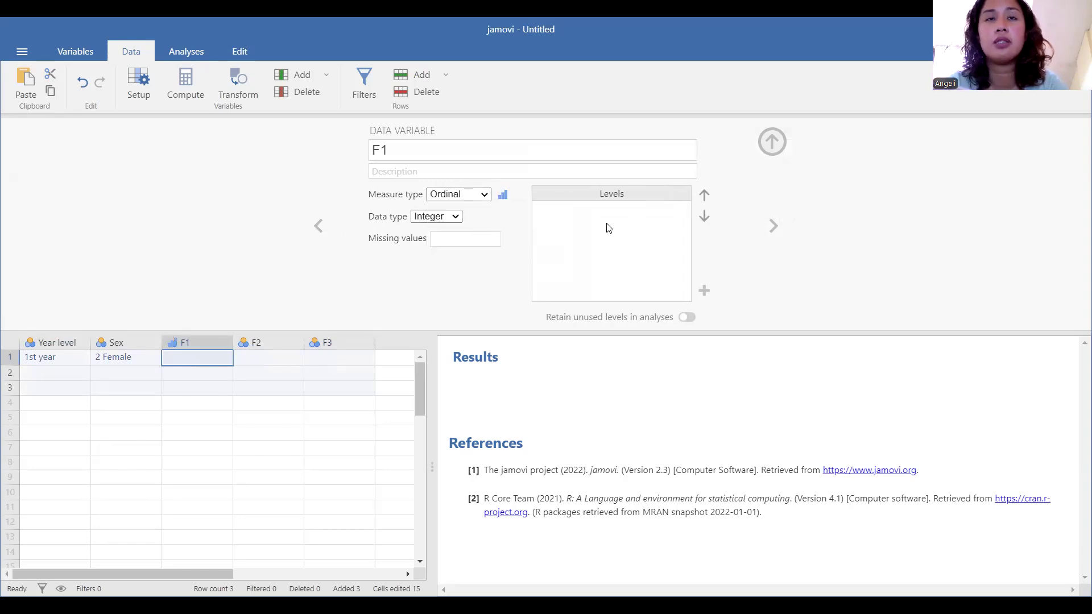
left_click(705, 291)
type("1")
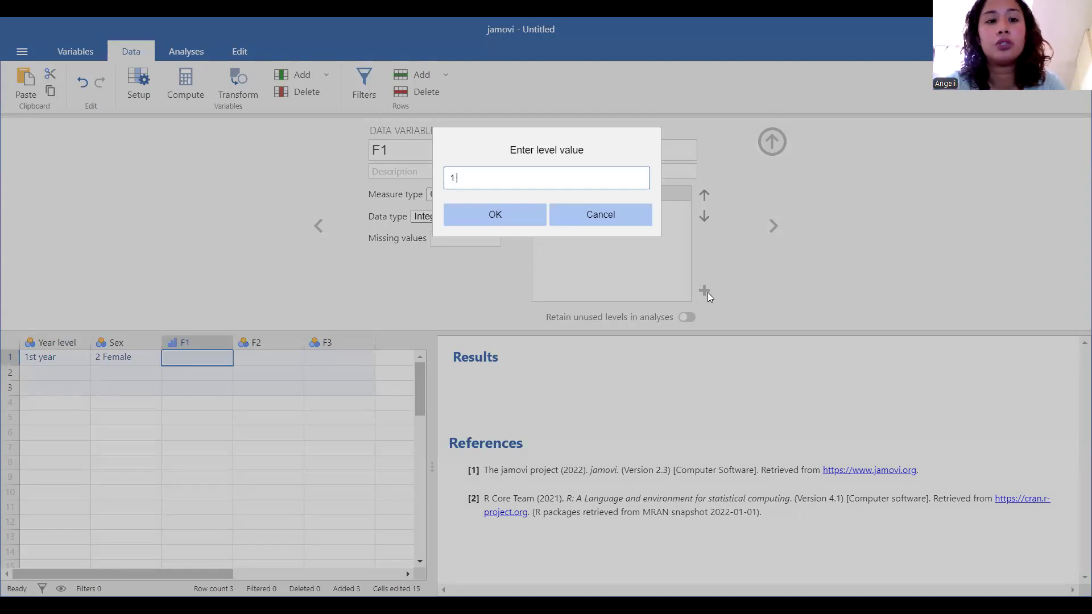
type(" sTRONGLY")
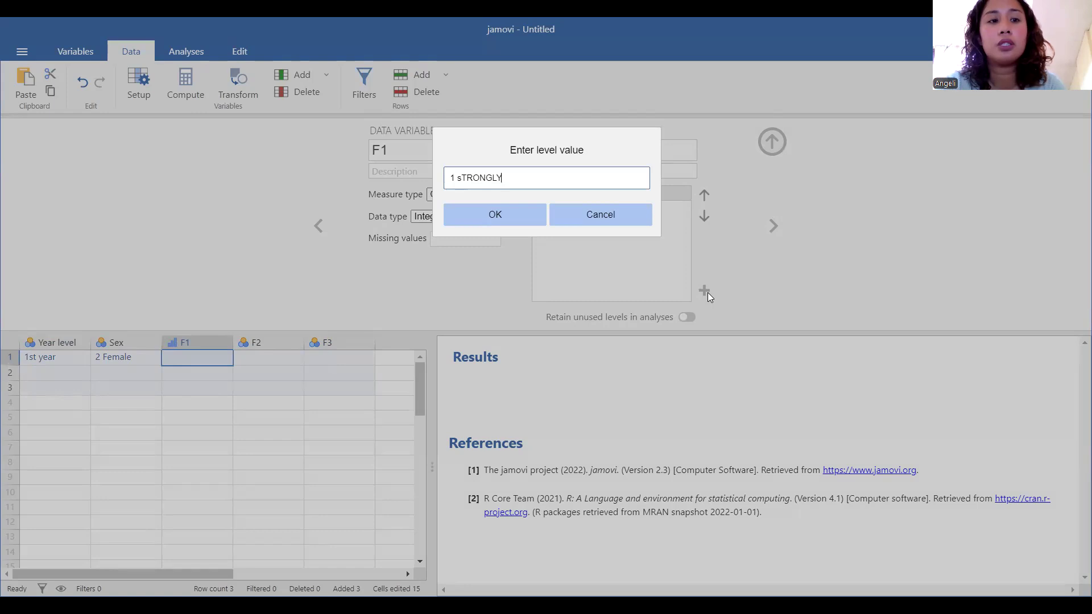
key("BackSpace")
key("BackSpace")
key("BackSpace")
type("S")
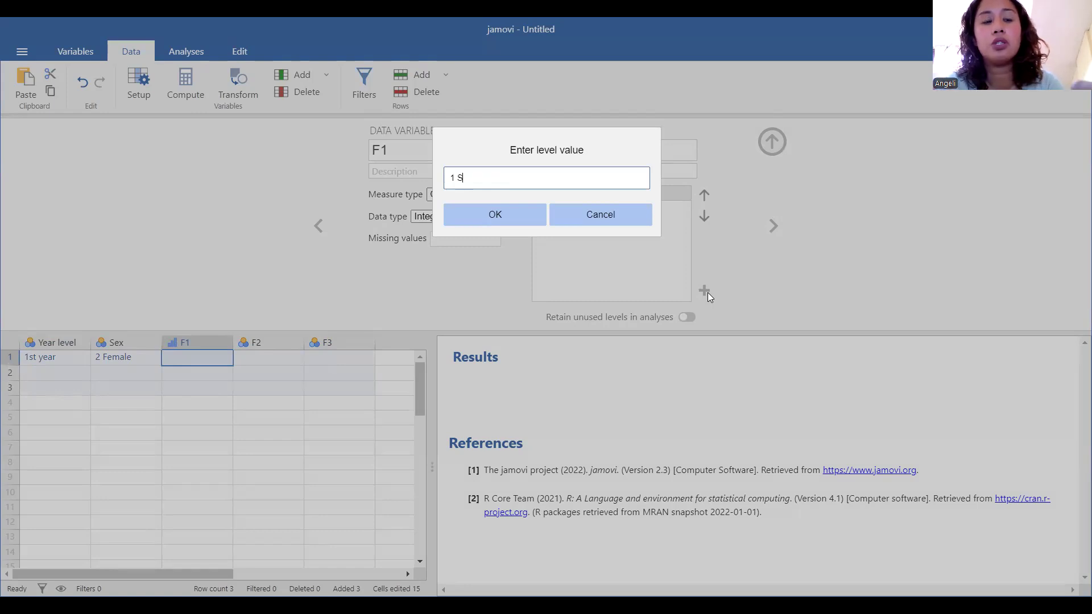
type("D")
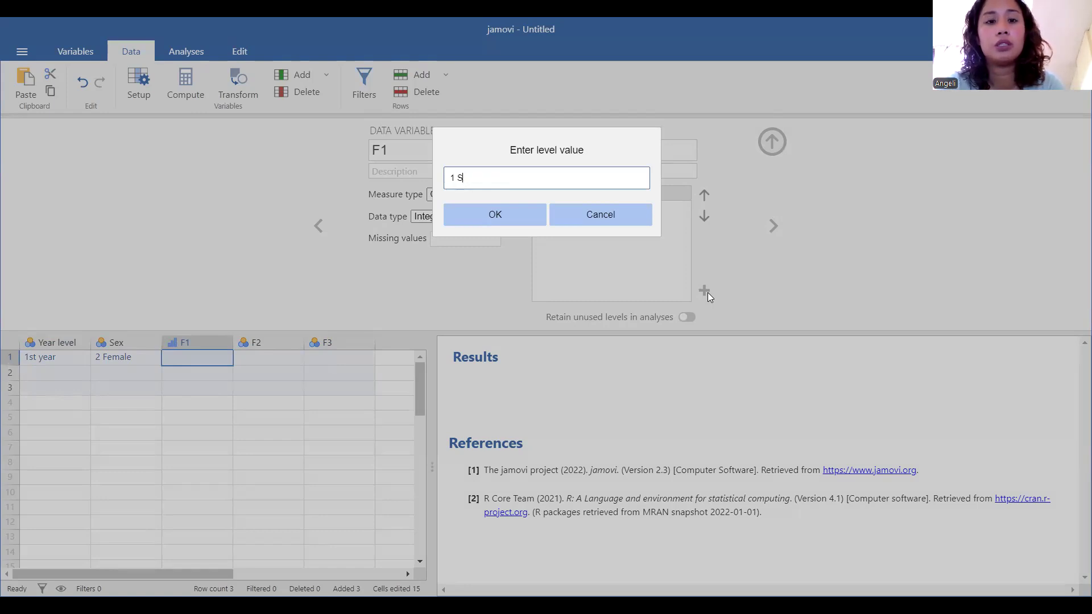
type("ongly disafr")
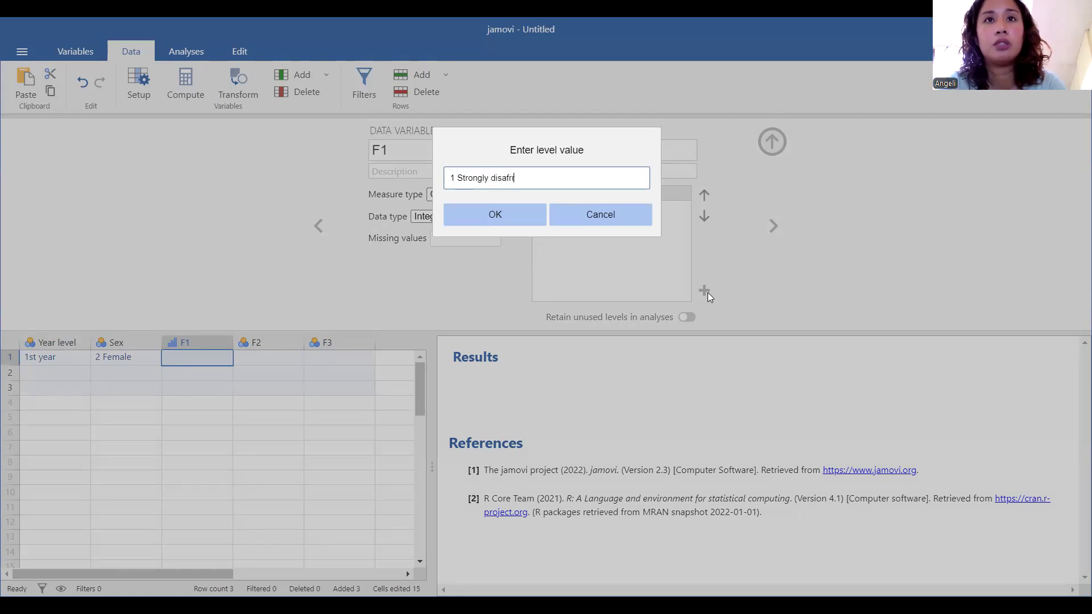
key("BackSpace")
key("BackSpace")
type("gree")
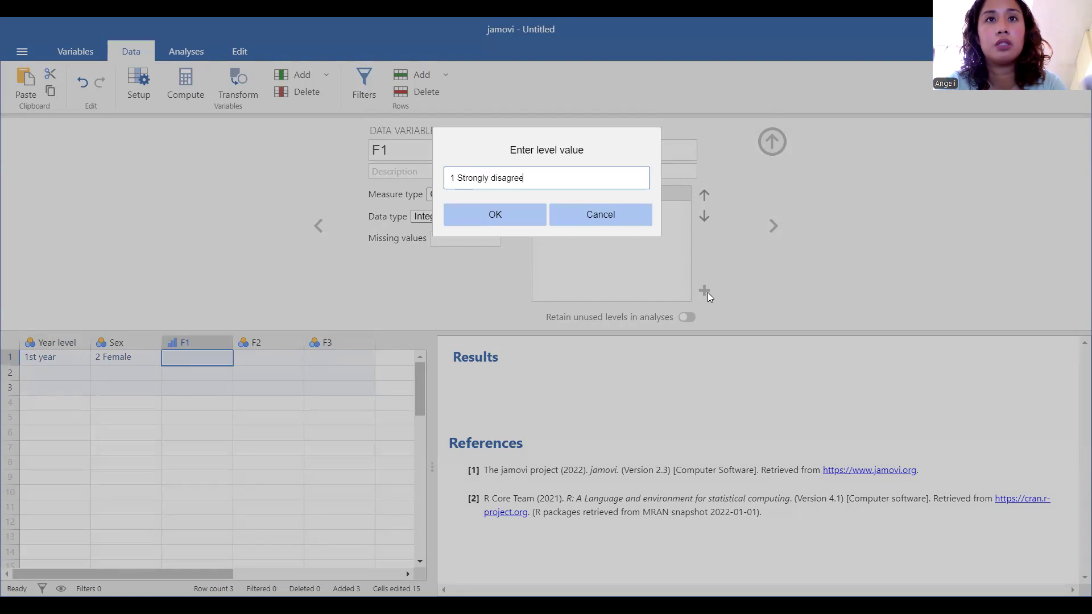
key("Return")
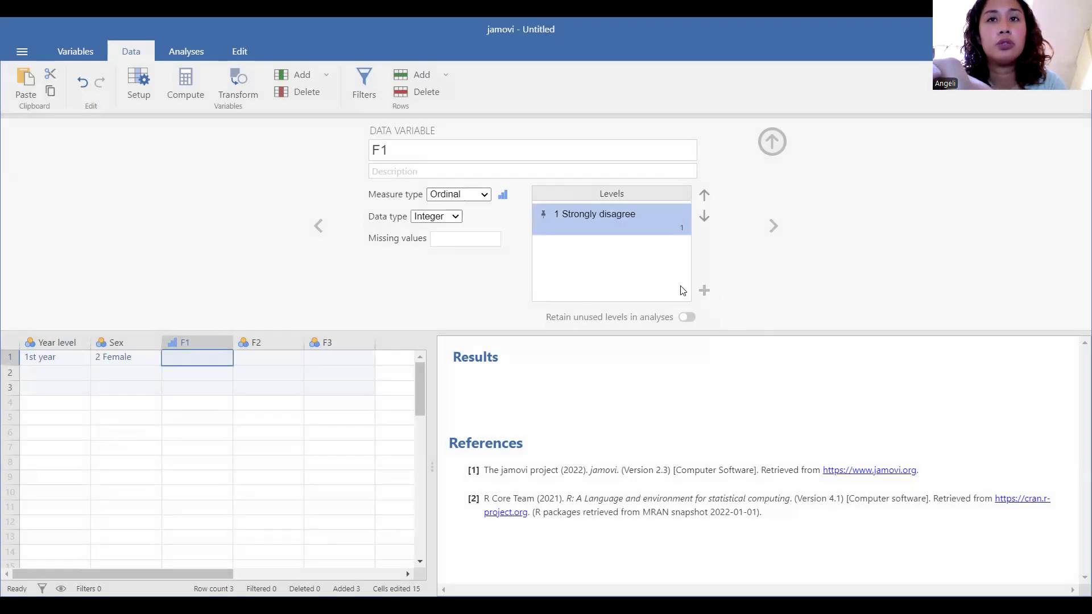
Add the levels '2 Disagree' and '3 Agree' to F1.
left_click(705, 292)
type("2")
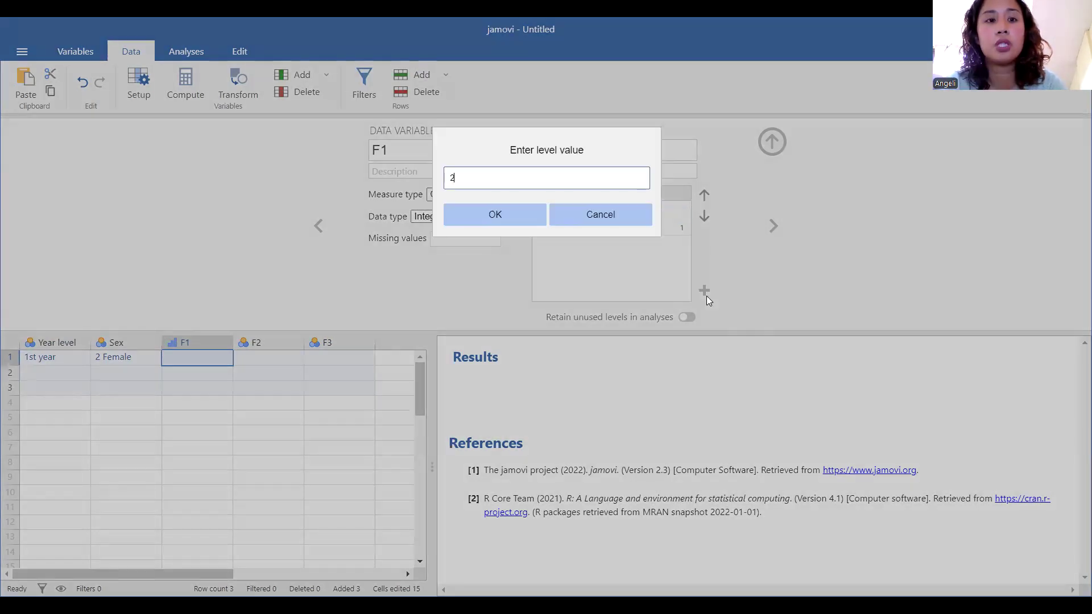
type(" Disagr")
type("e")
key("Return")
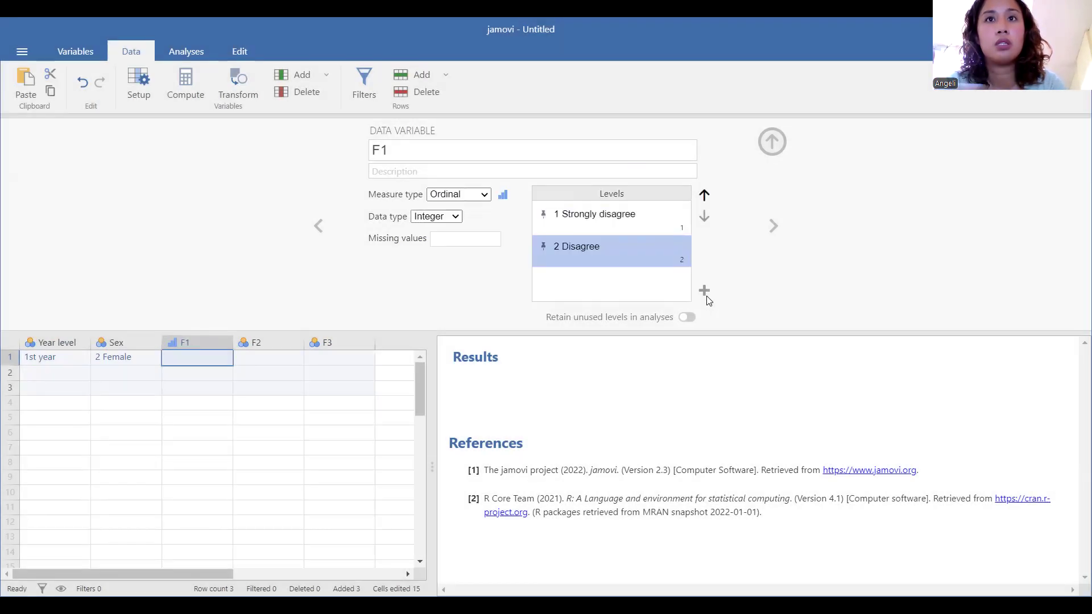
left_click(705, 290)
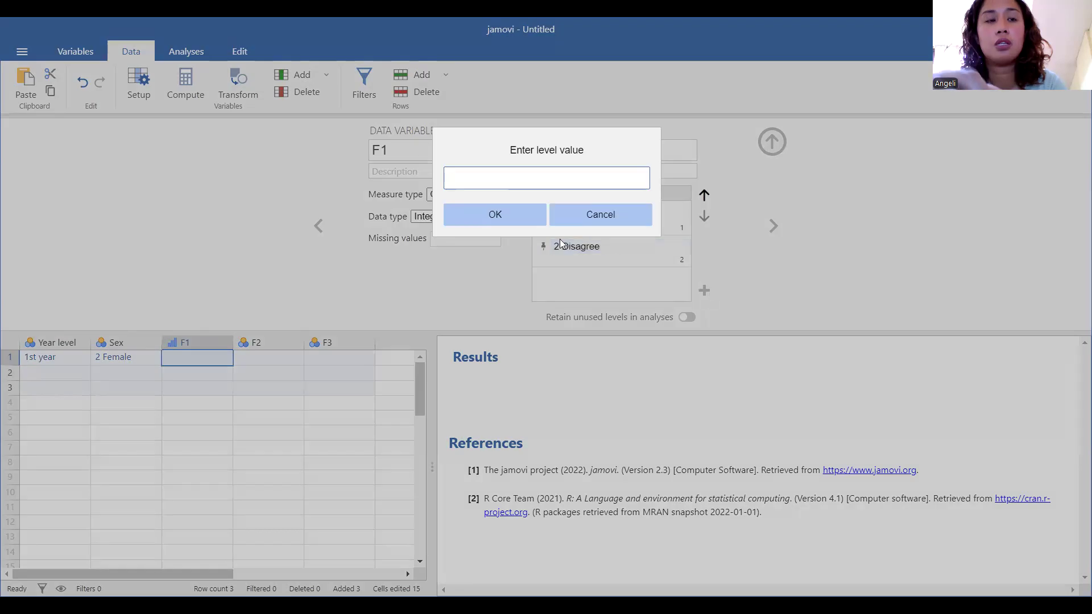
type("3 Agr")
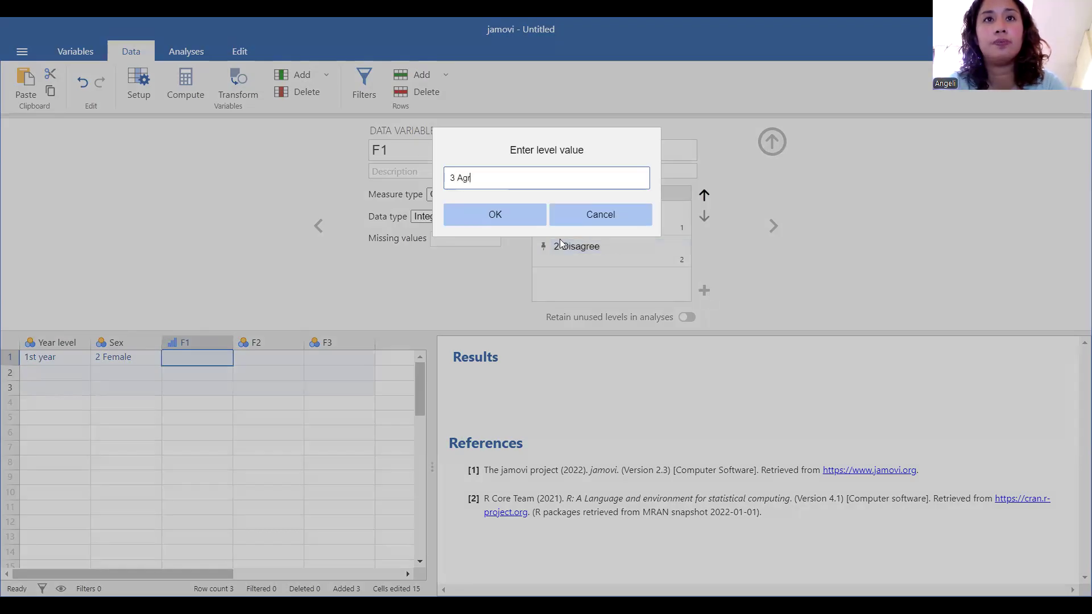
type("ee")
key("Return")
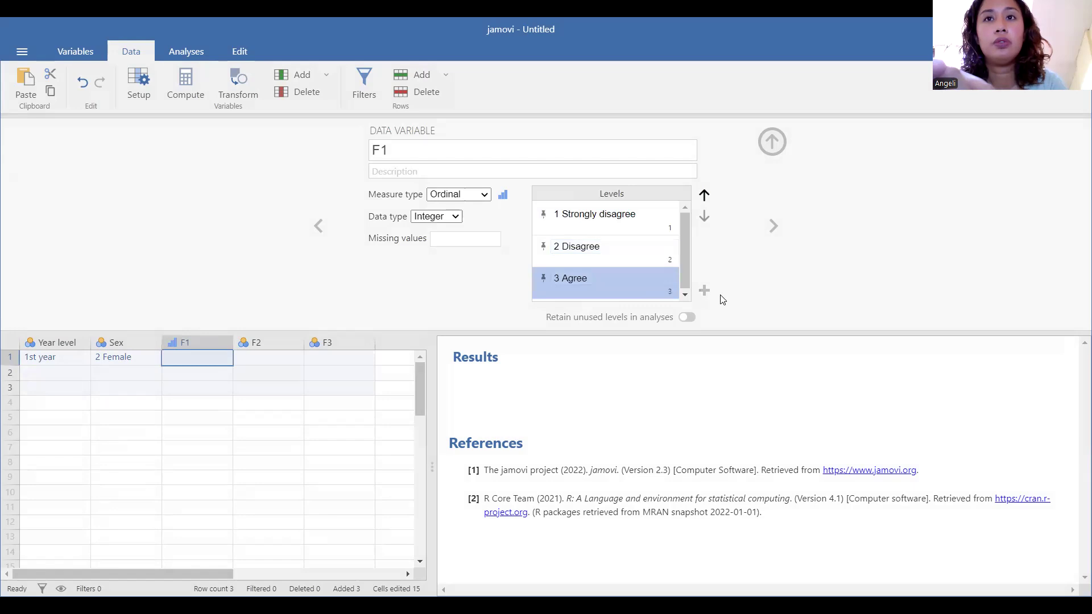
Add the fourth F1 level '4 Strongly Agree', redoing an unnumbered first attempt.
left_click(702, 291)
type("S")
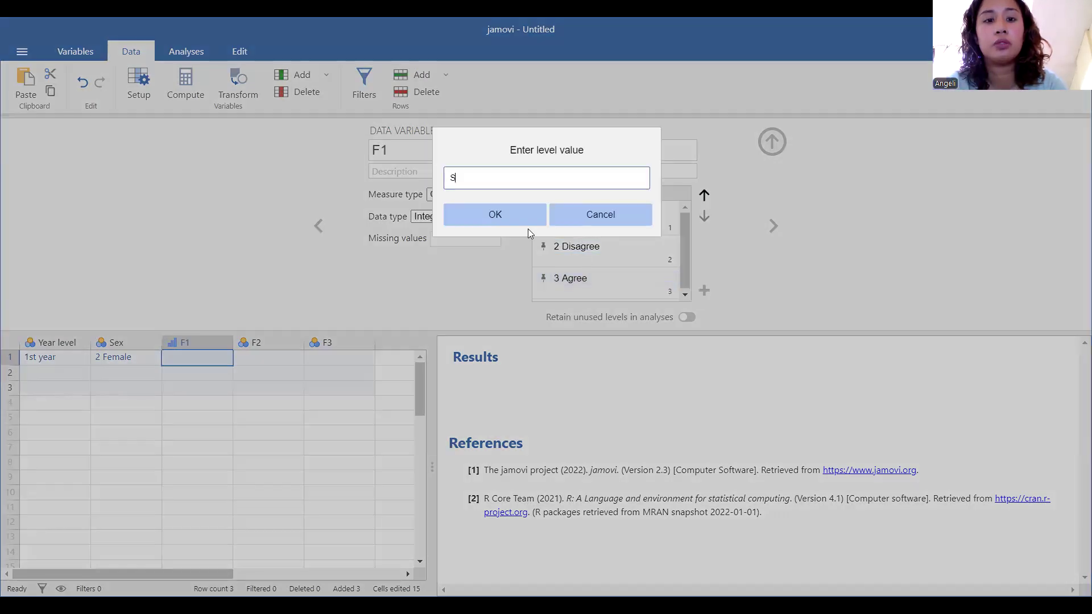
type("trongly d")
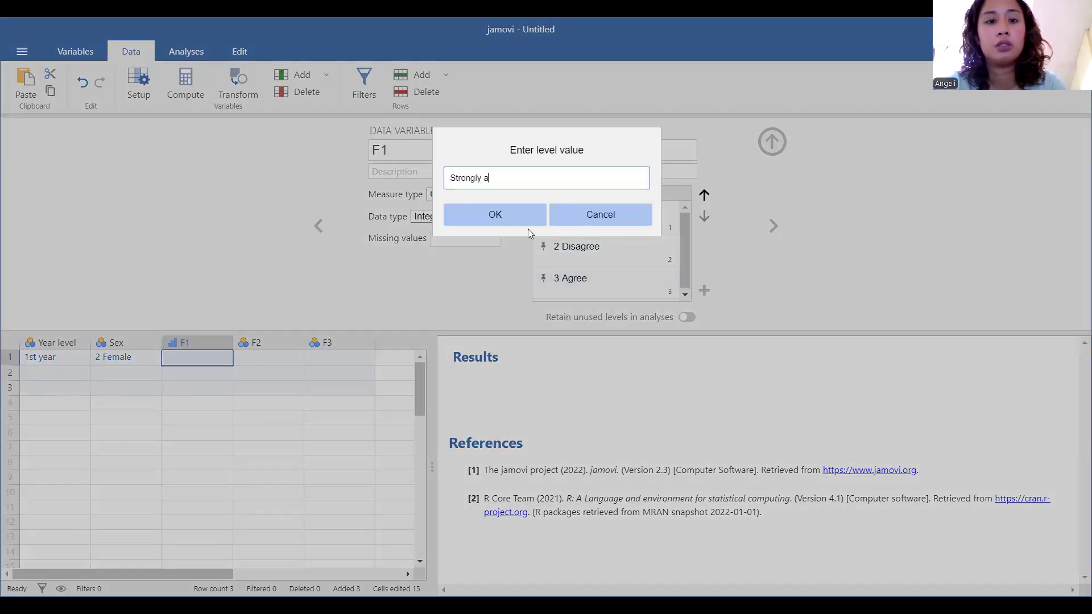
type("isagree")
key("Return")
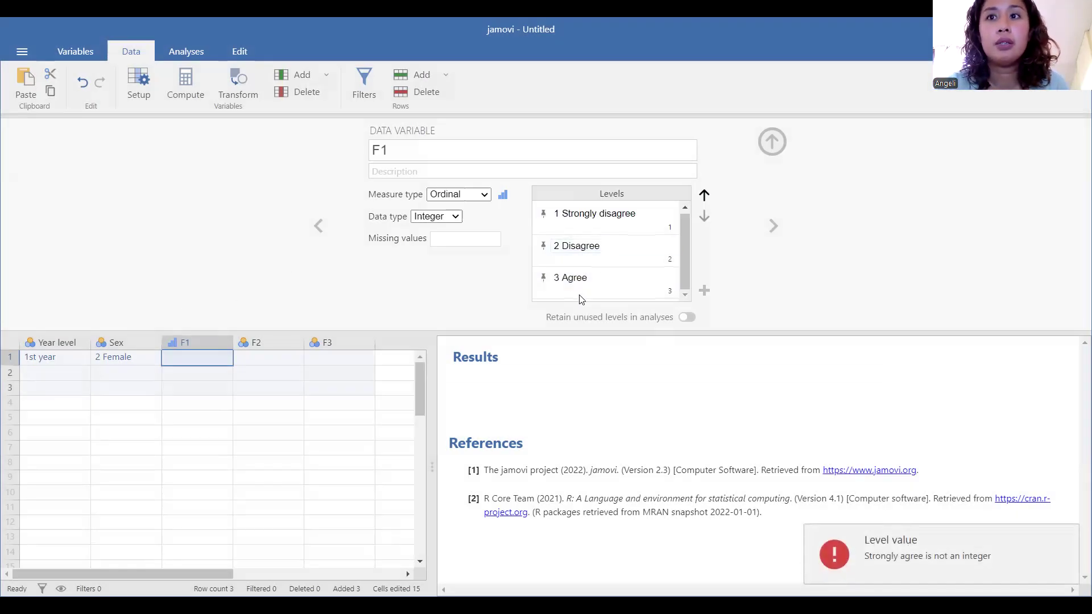
left_click(592, 276)
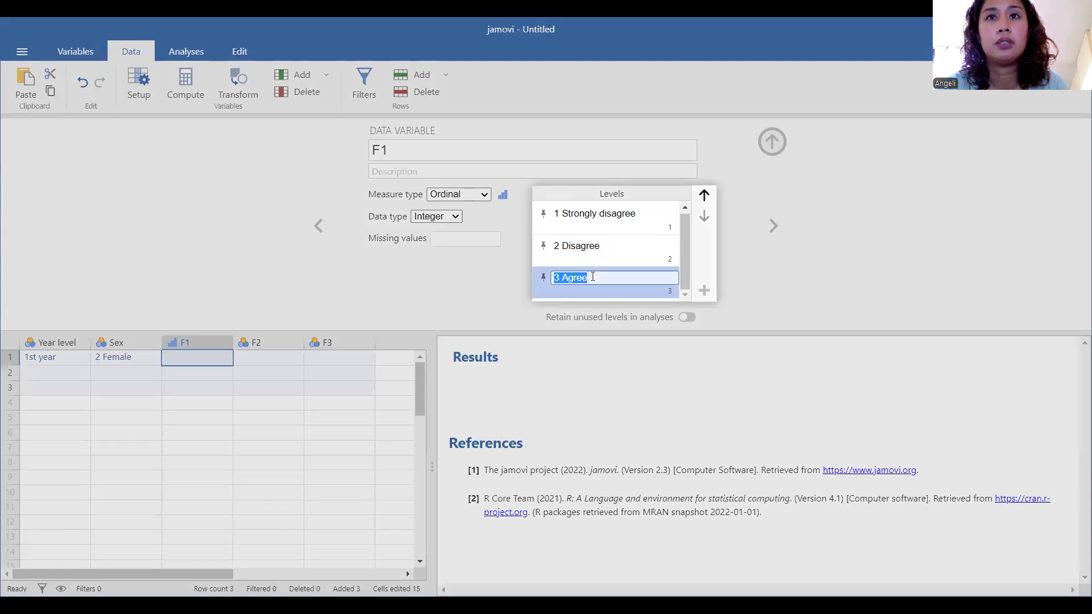
left_click(703, 290)
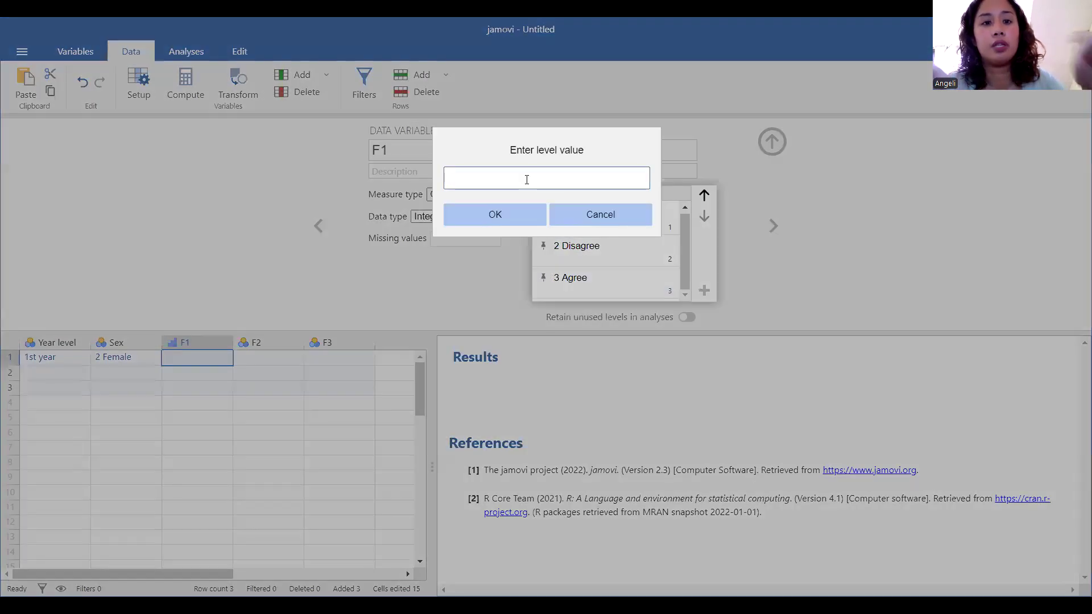
type("4 Stron")
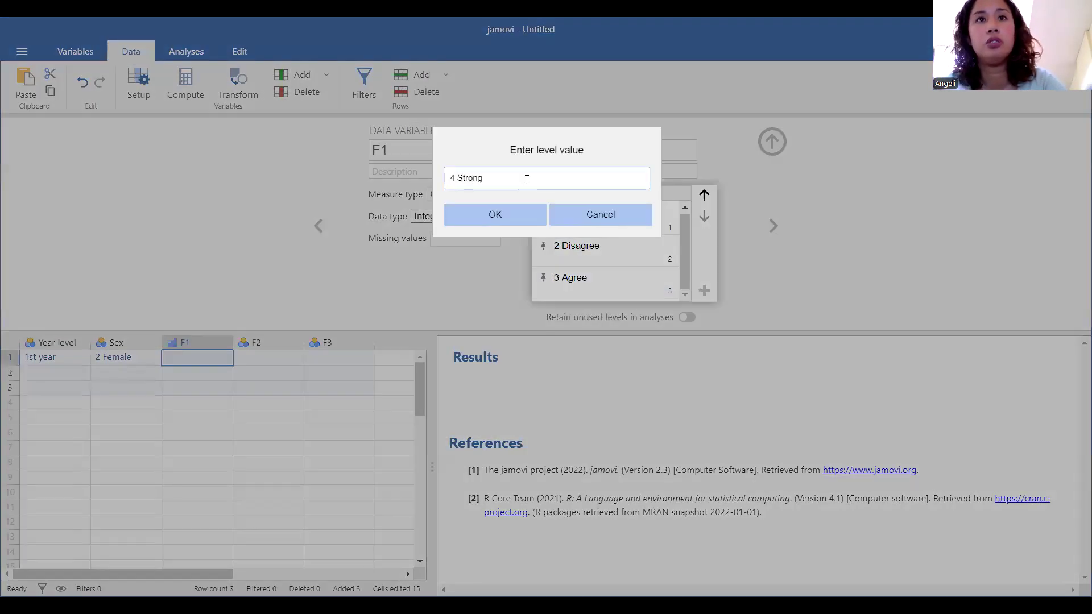
type("g")
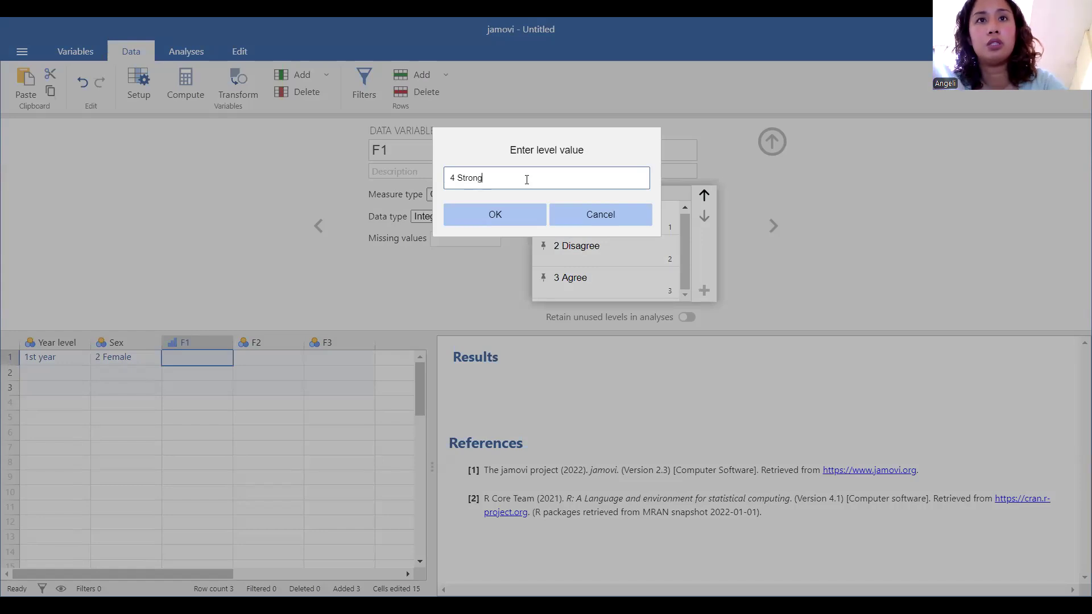
type("ly Agr")
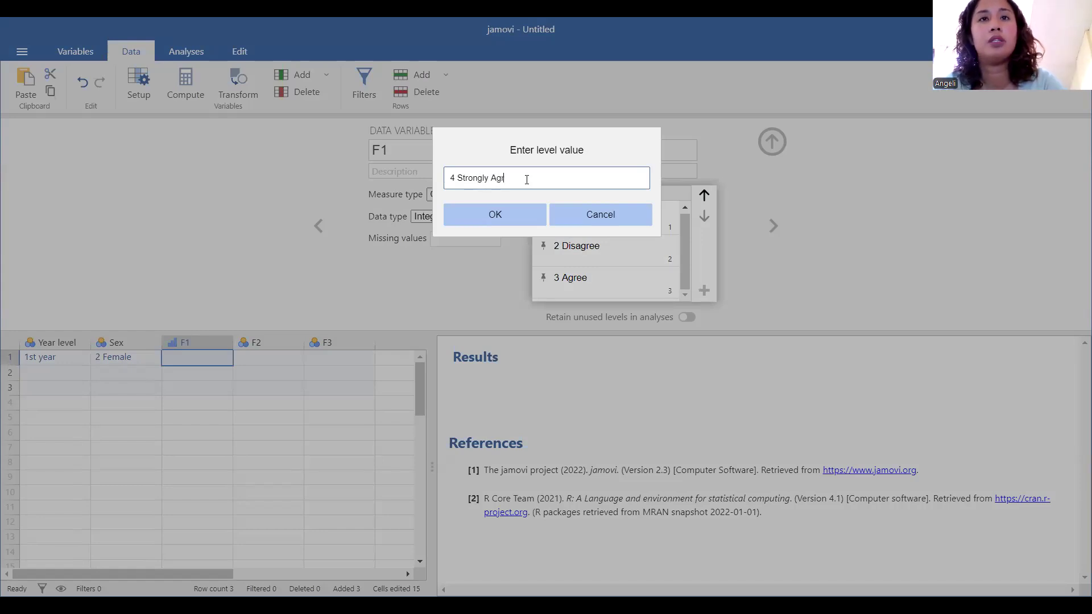
type("ee")
key("Return")
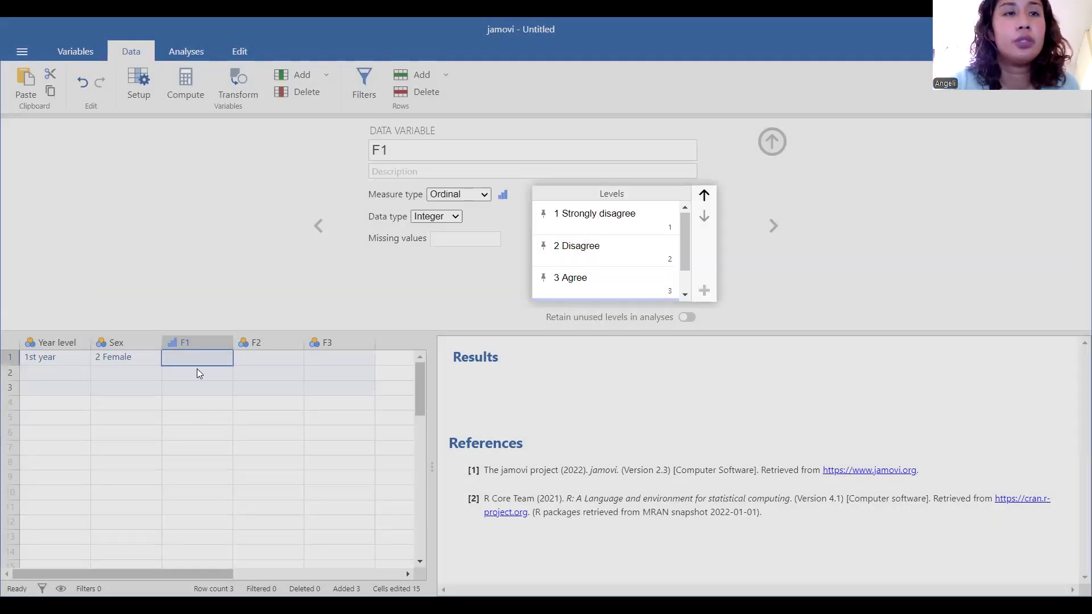
Enter 4 (Strongly Agree) as F1 for row 1.
left_click(190, 354)
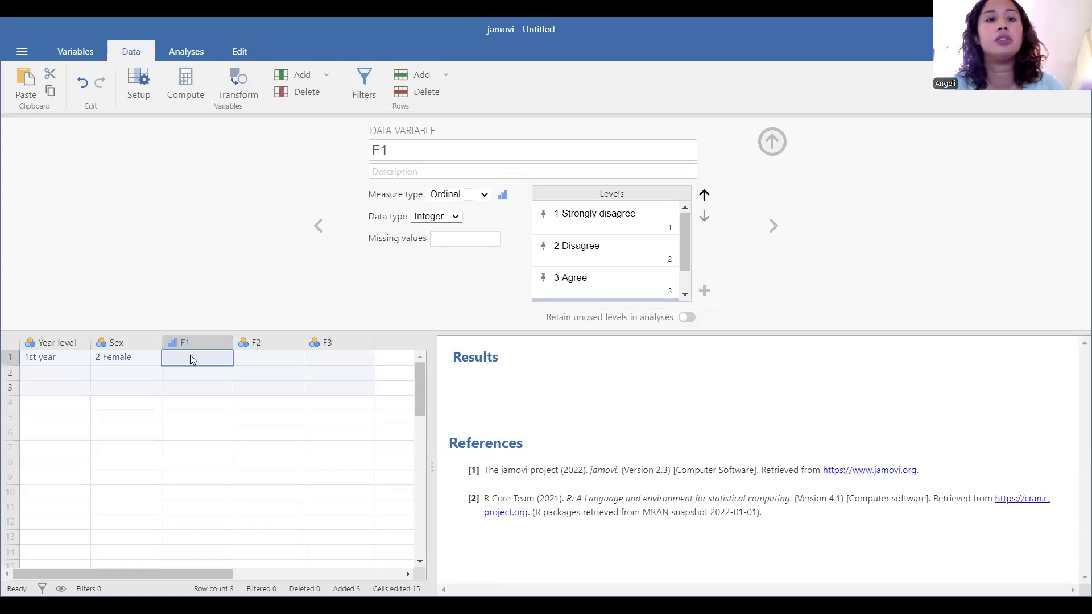
type("4")
key("Return")
key("Tab")
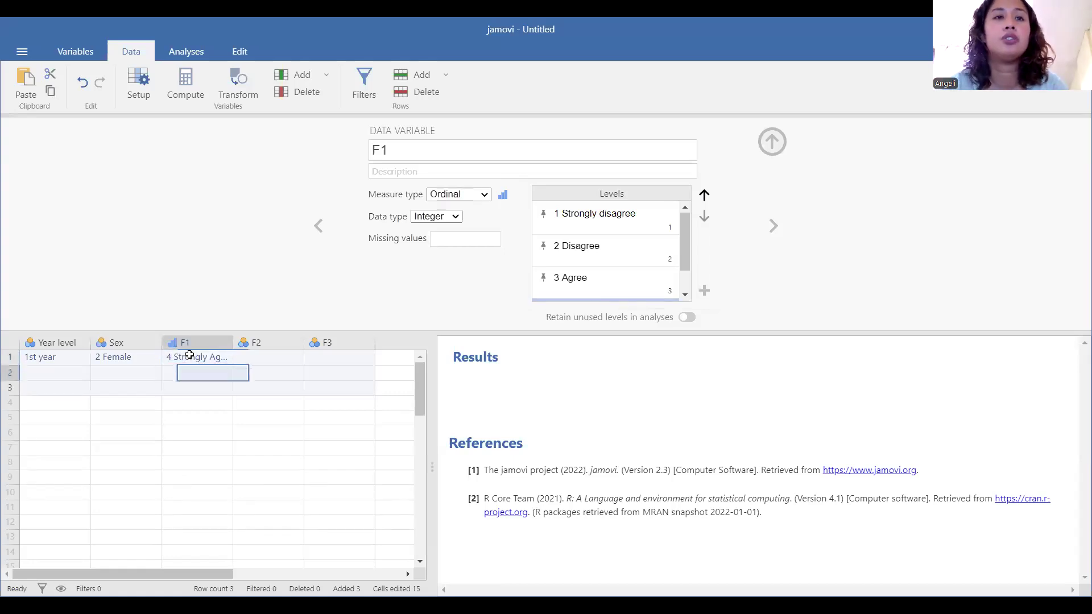
key("Tab")
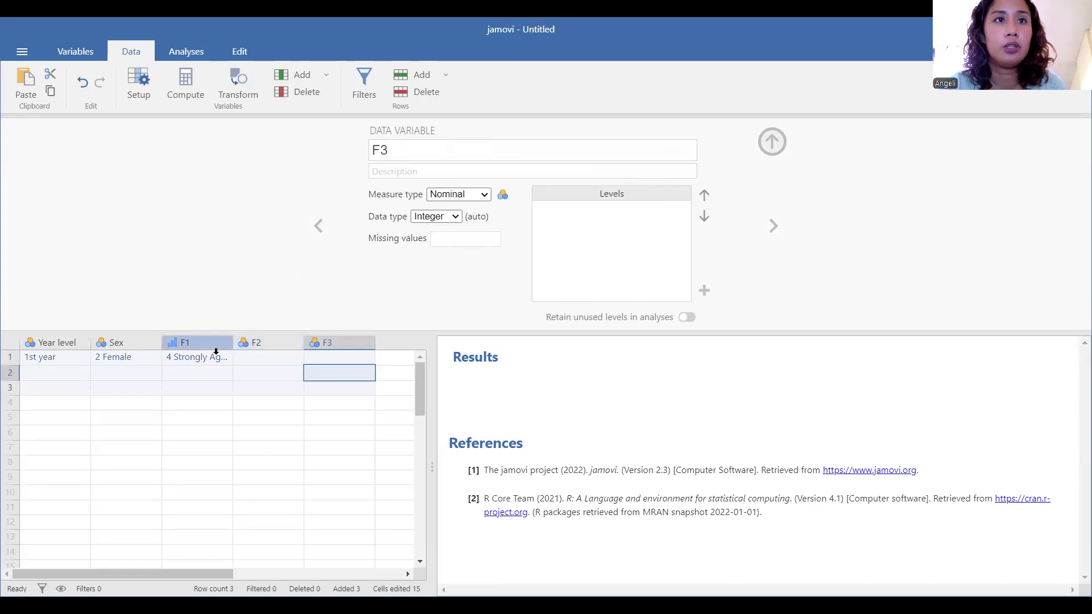
left_click(216, 349)
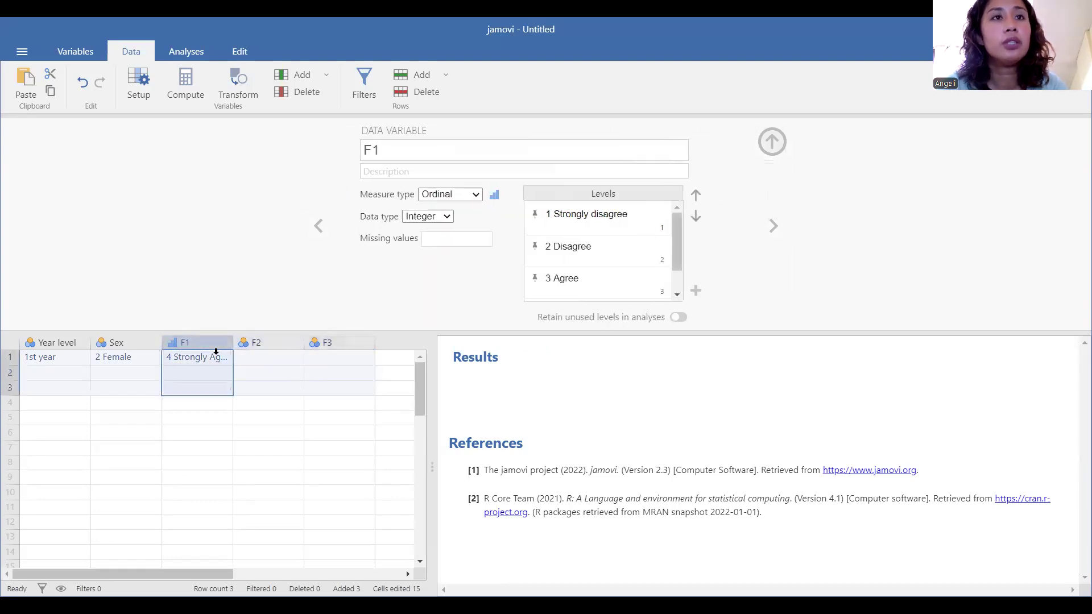
Set F2's measure type to Ordinal and add the level '1 Strongly Disagree'.
left_click(266, 342)
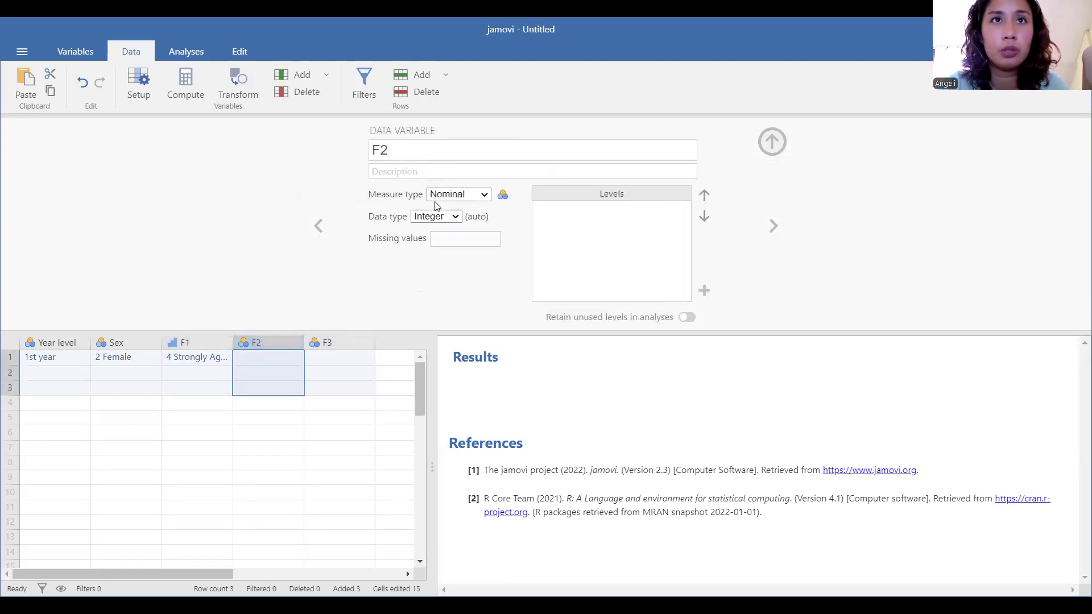
left_click(457, 194)
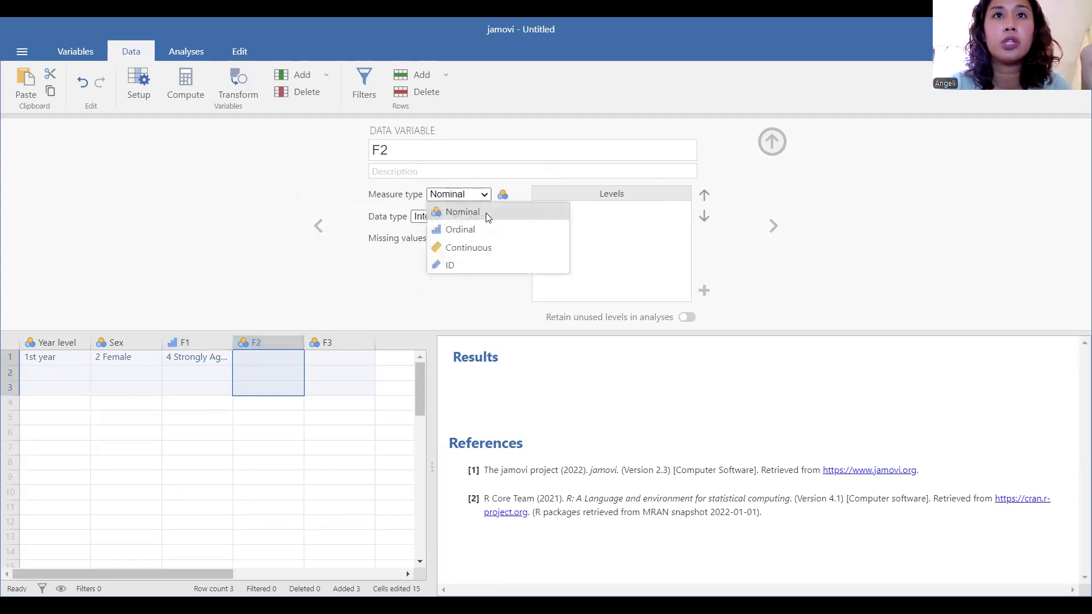
left_click(484, 223)
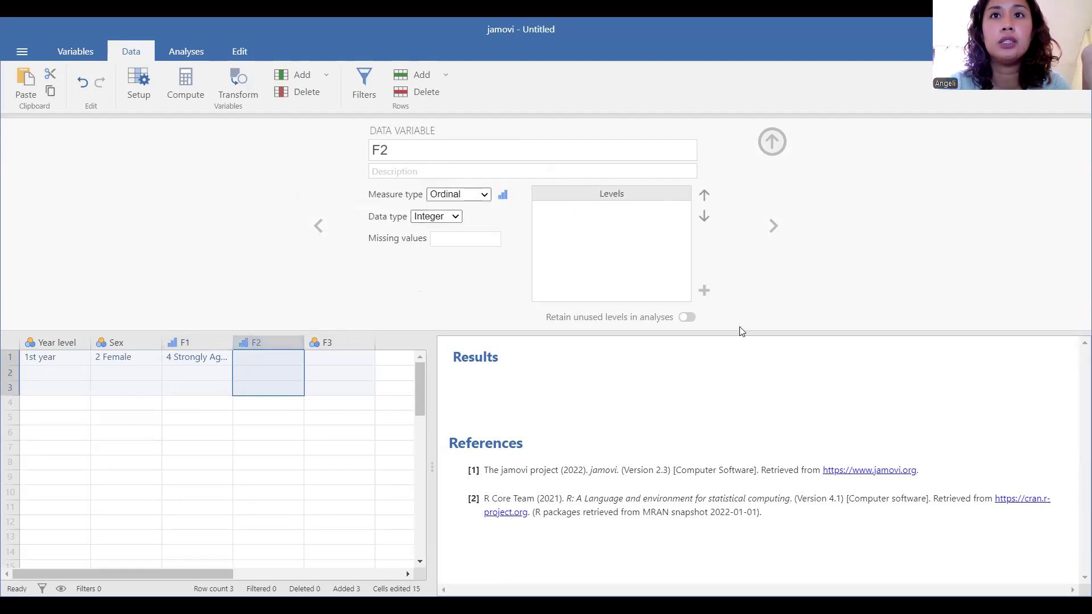
left_click(707, 291)
type("Str")
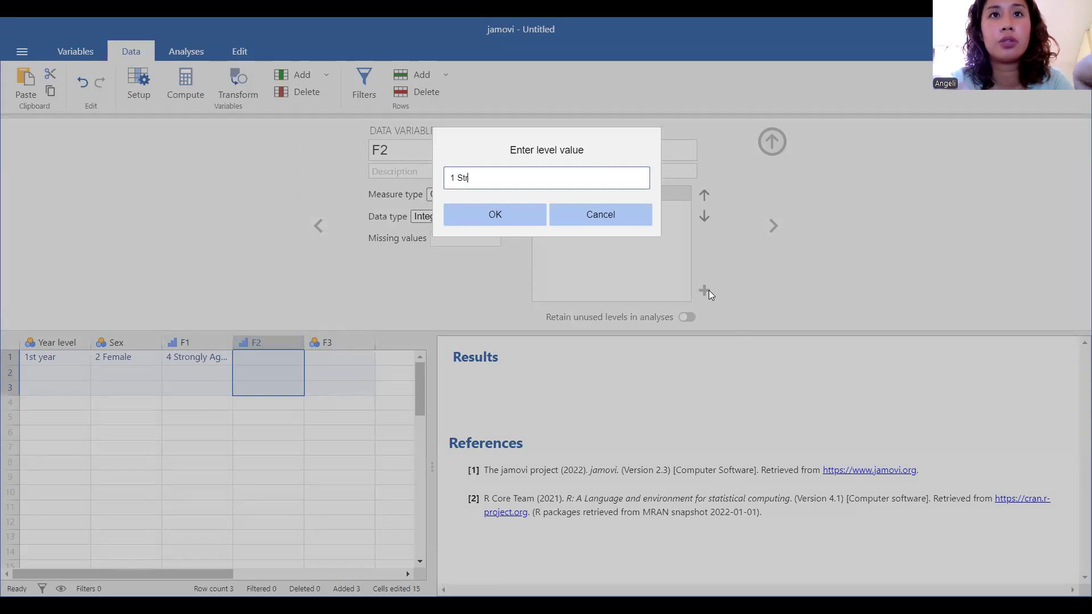
type("ongly Disag")
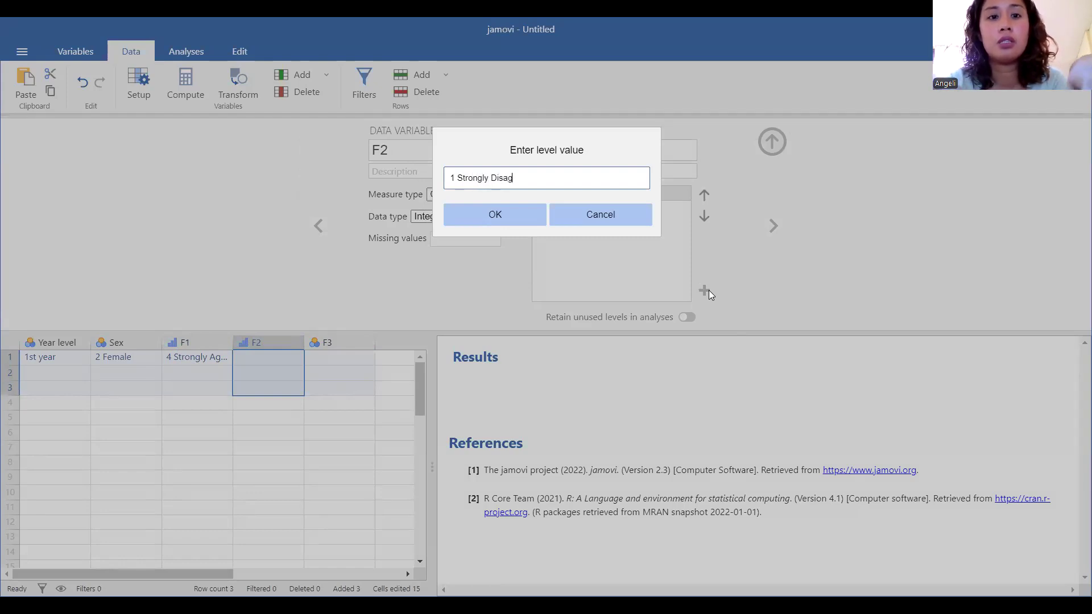
type("e")
key("Return")
Add F2 levels 2 Disagree, 3 Agree and 4 Strongly agree.
left_click(707, 291)
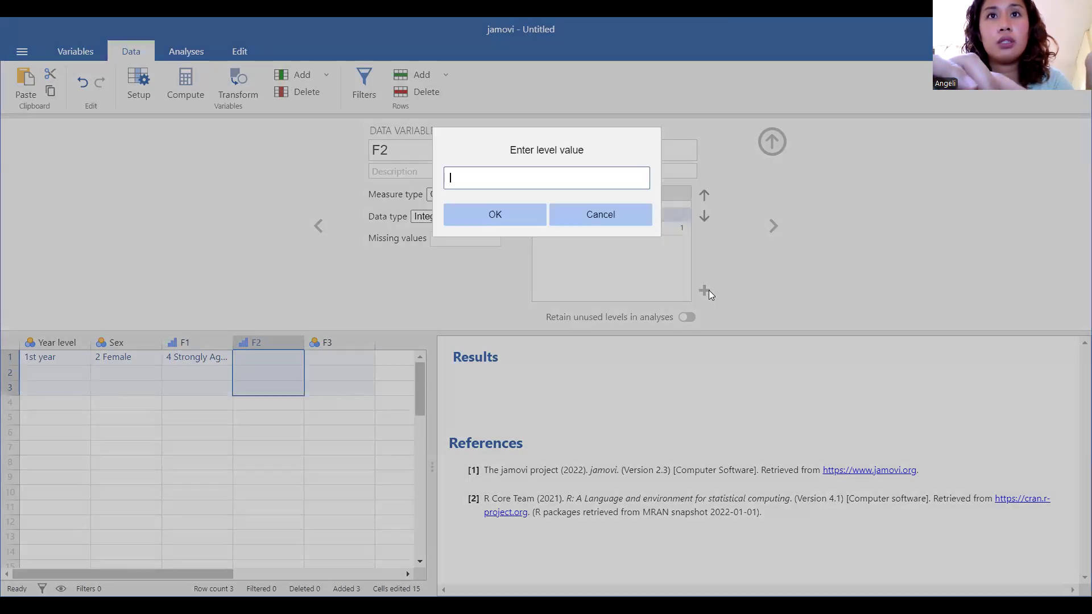
type("2 Di")
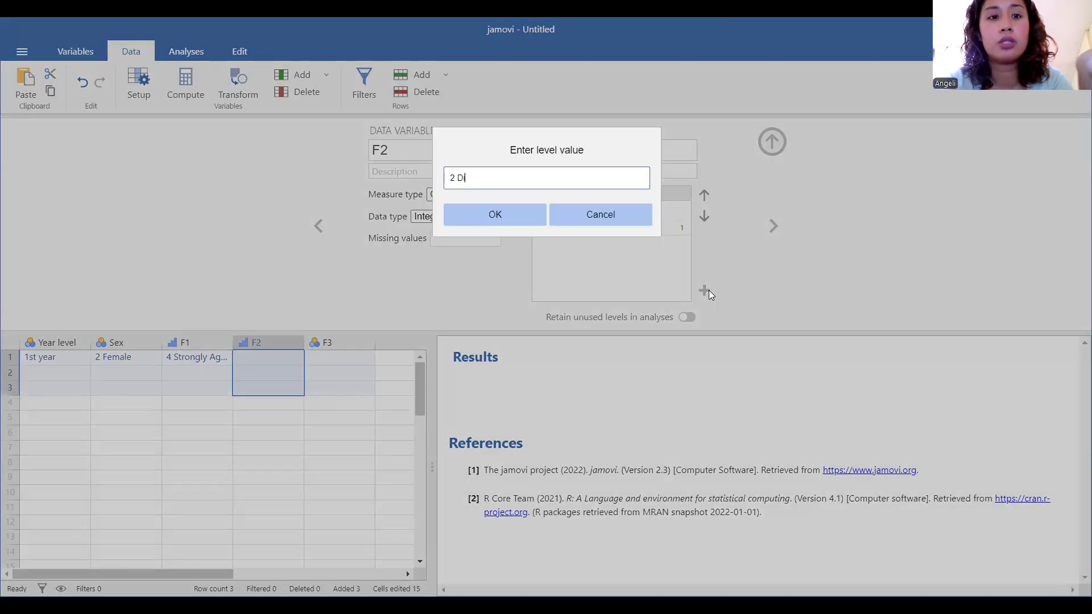
type("sagree")
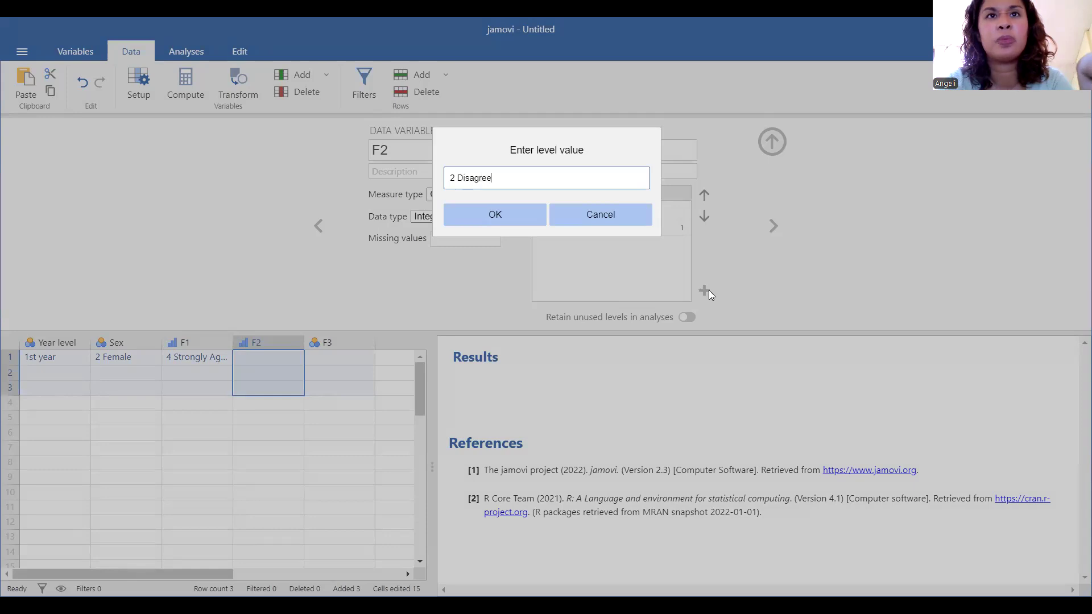
key("Return")
left_click(707, 291)
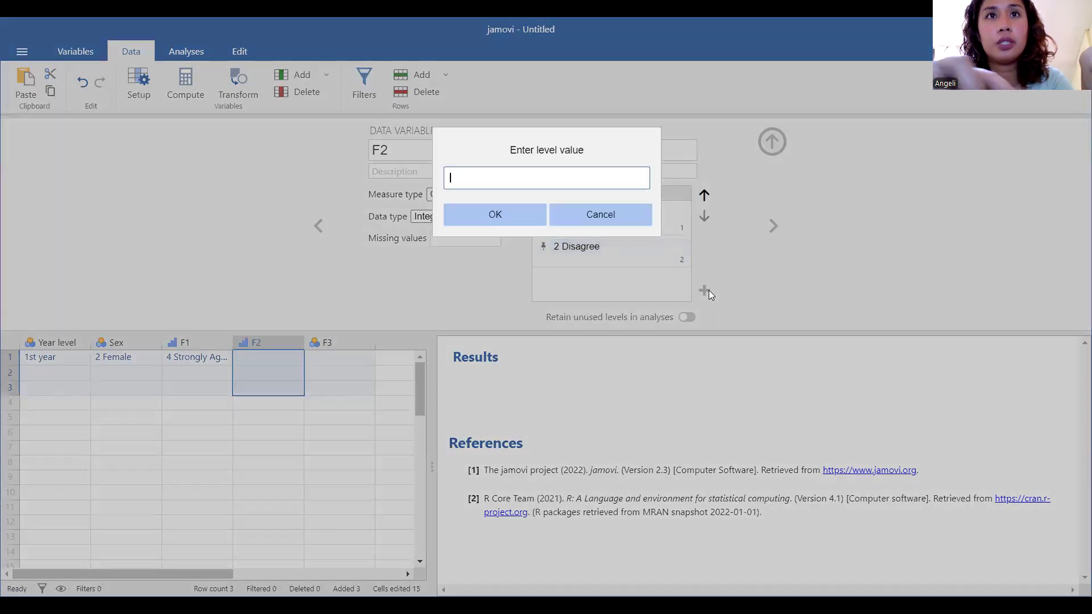
type("3Ag")
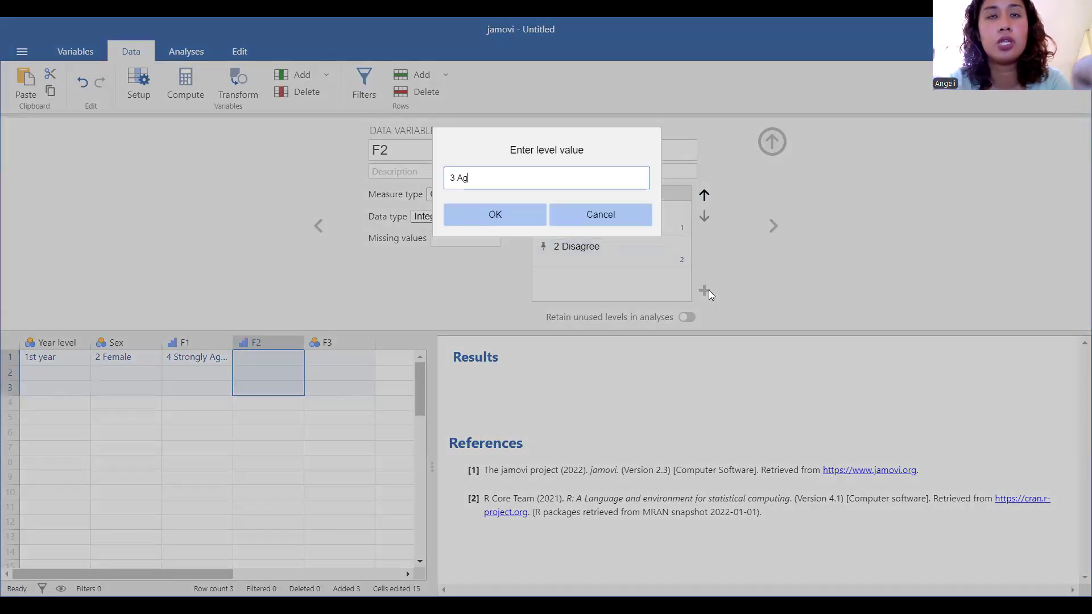
type("ree")
key("Return")
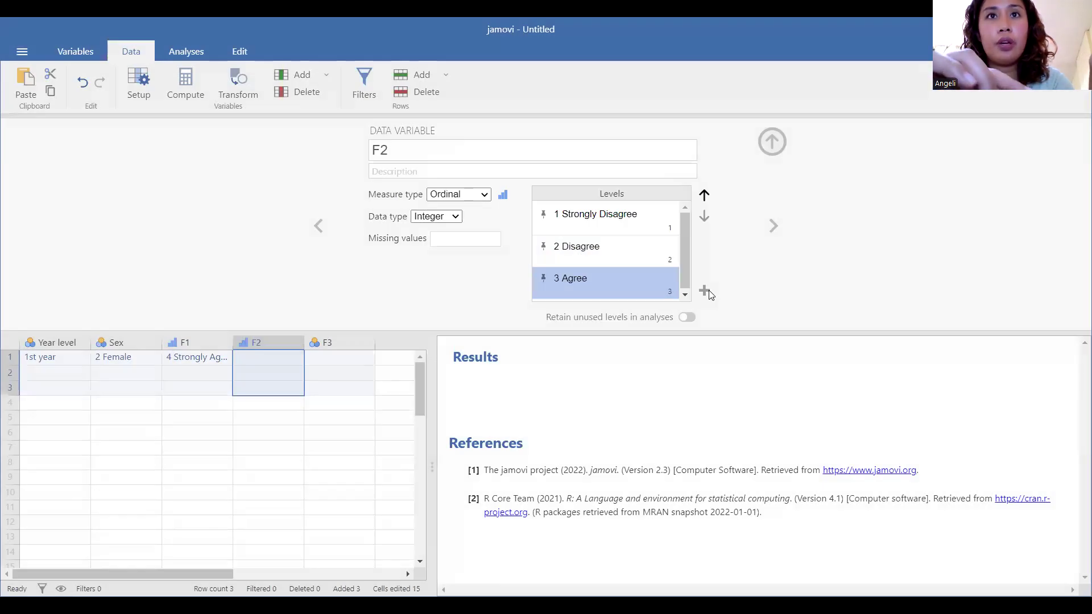
left_click(708, 291)
type("4 S")
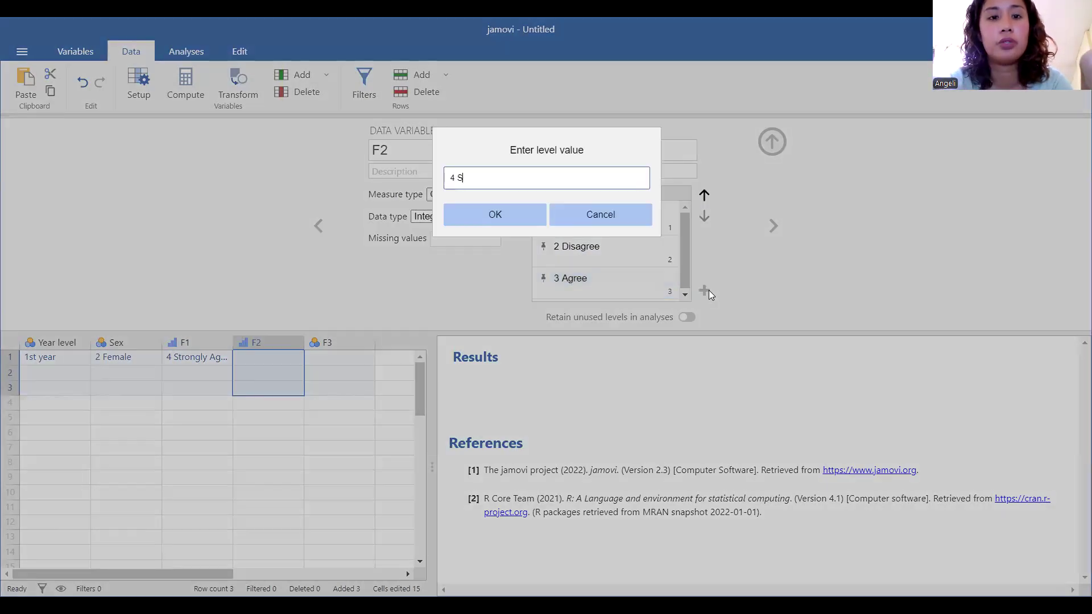
type("trongly")
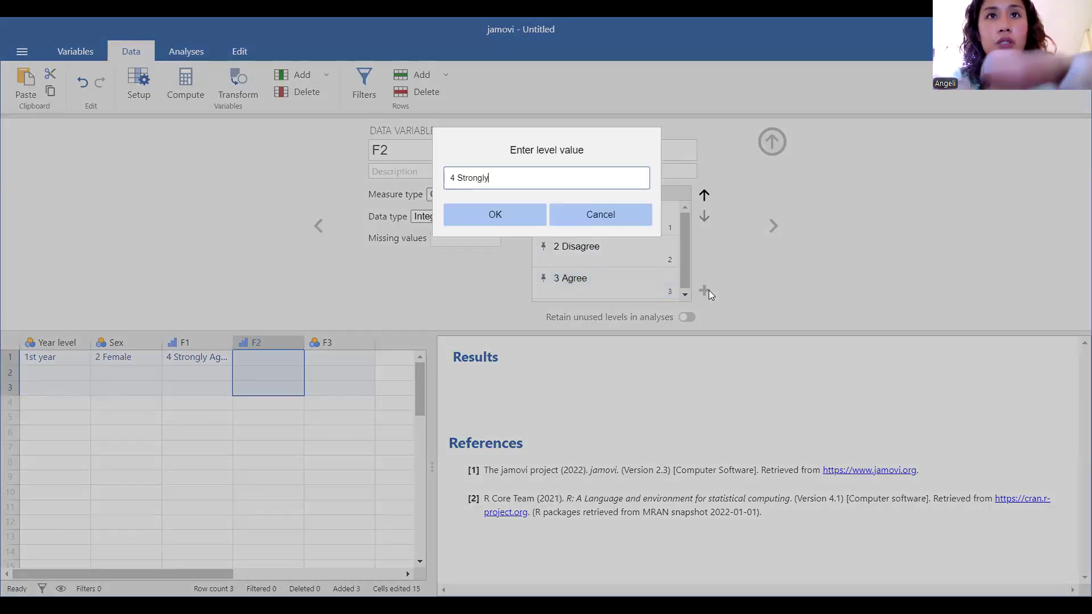
type(" agr")
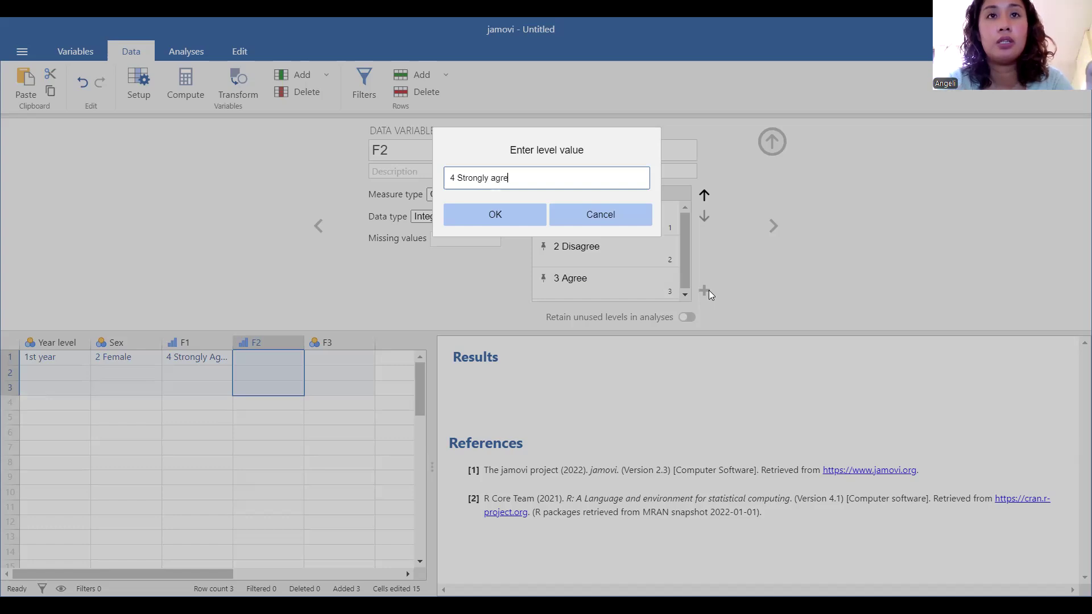
type("e")
key("Return")
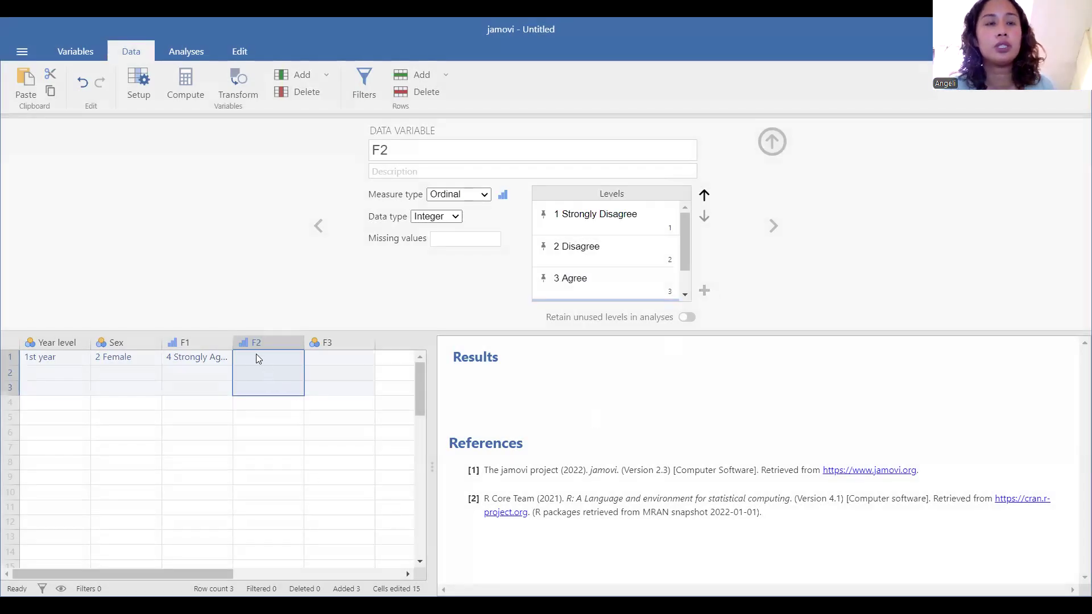
left_click(258, 358)
Enter 3 (Agree) as row 1's F2 answer to finish the first respondent.
type("3")
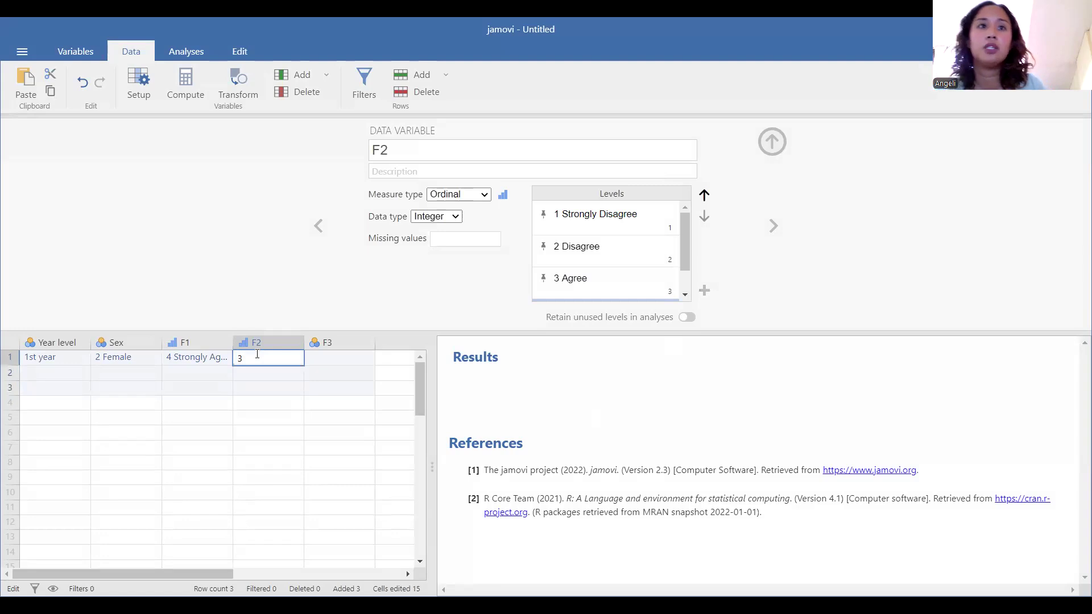
key("Return")
key("Right")
key("Right")
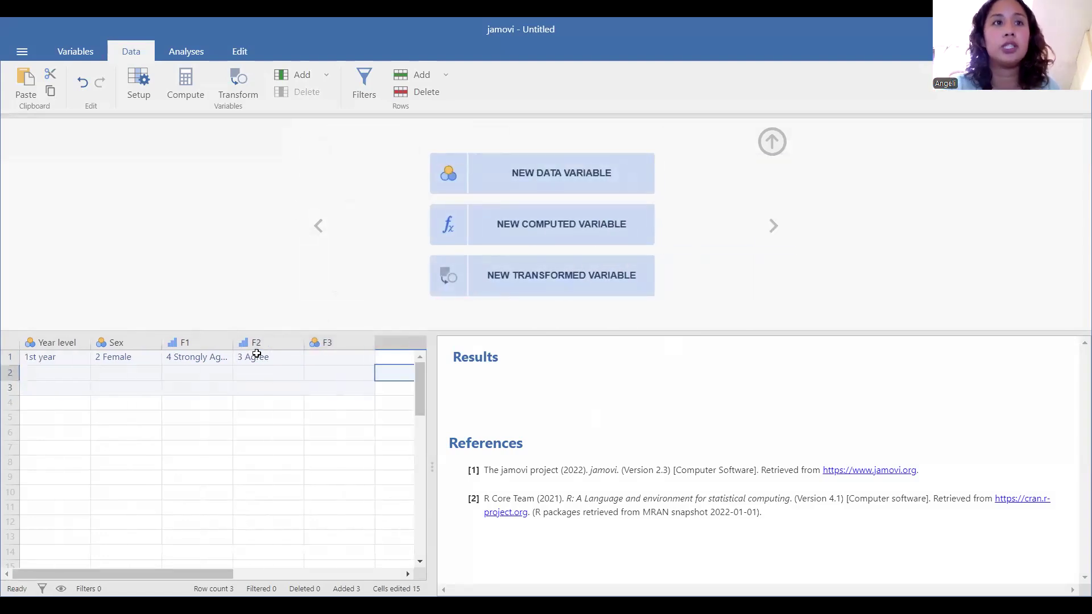
Fill row 2 as a 3rd-year Male, with F1 entered and F2 Strongly Disagree (1).
left_click(35, 371)
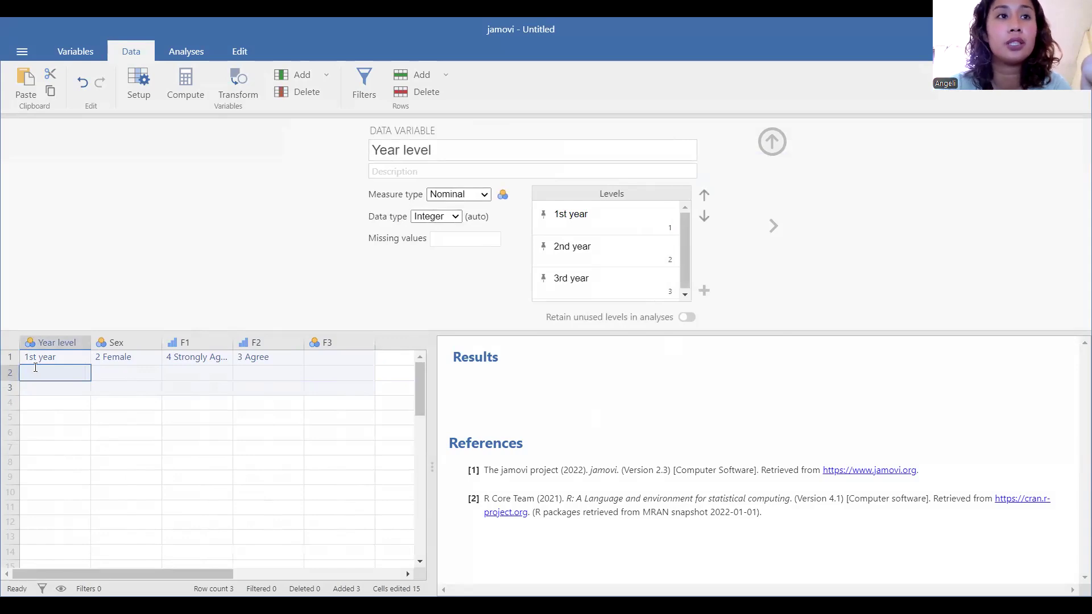
type("3")
key("Tab")
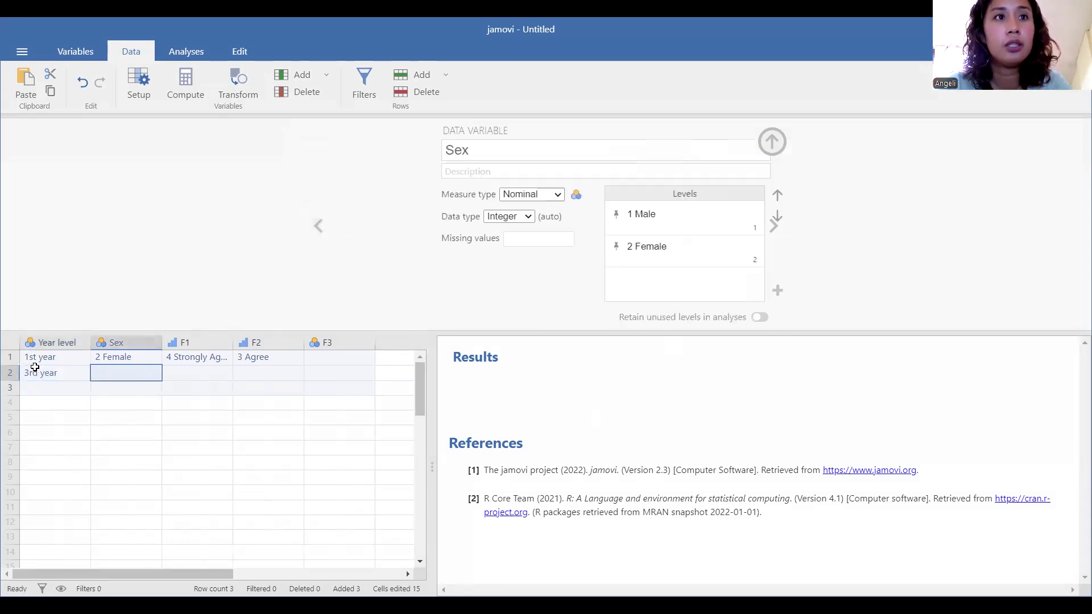
type("1")
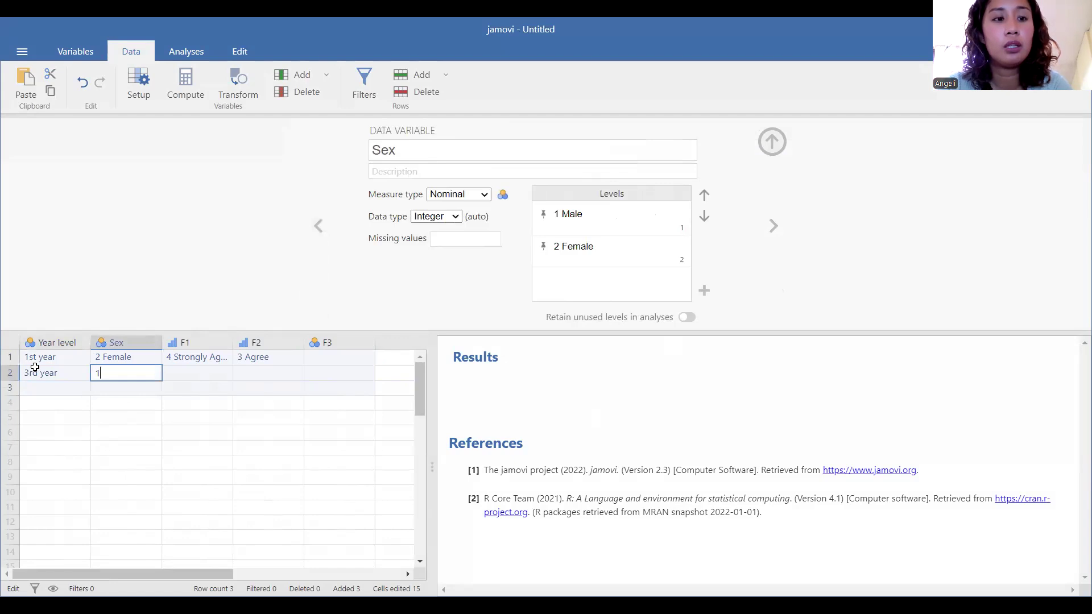
key("Tab")
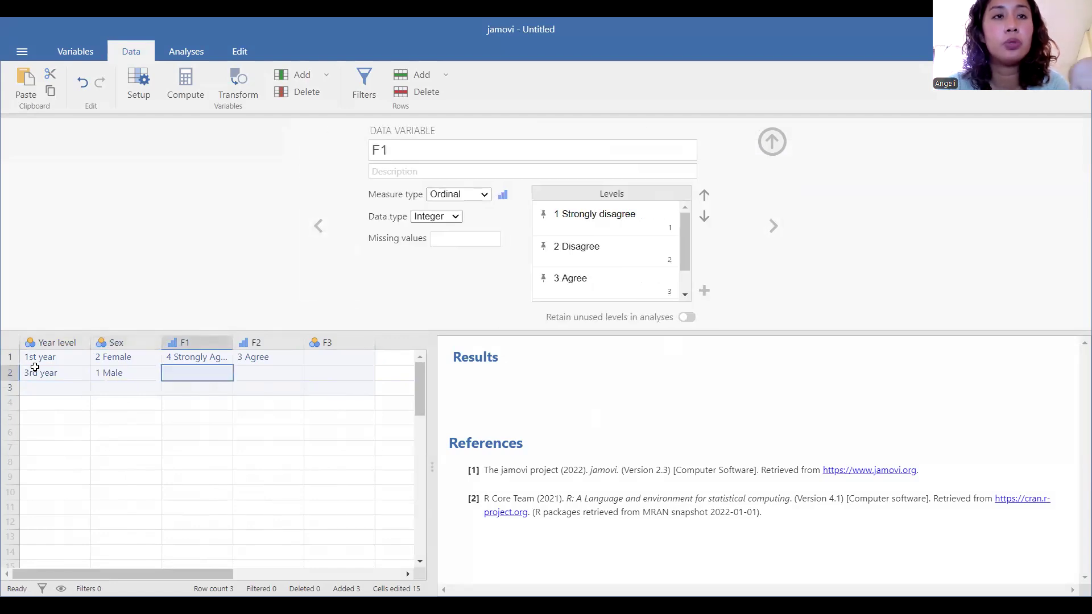
type("4")
type("1")
key("Tab")
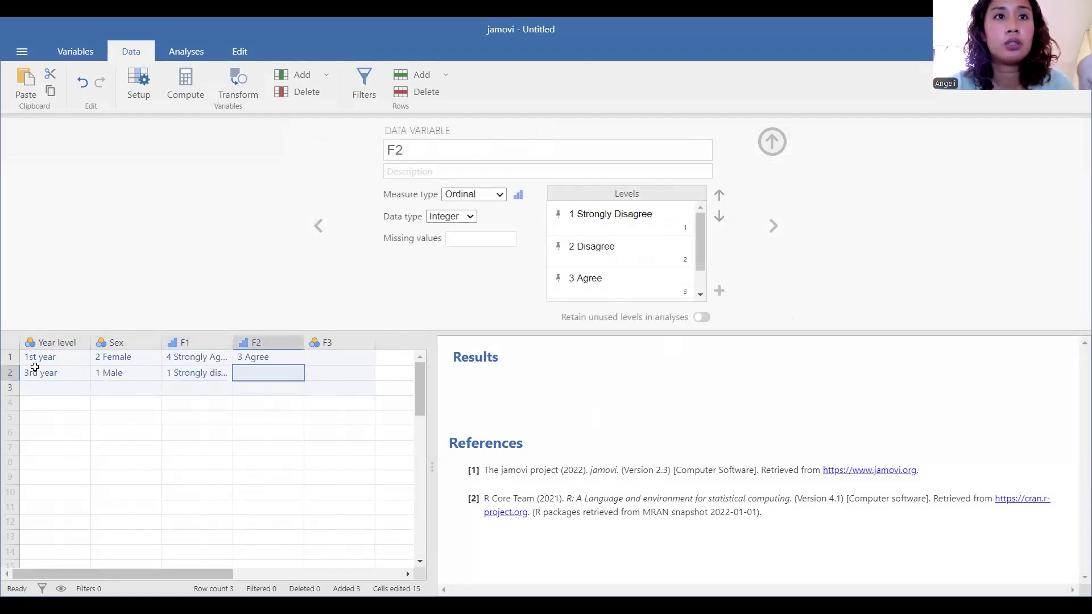
type("1")
key("Tab")
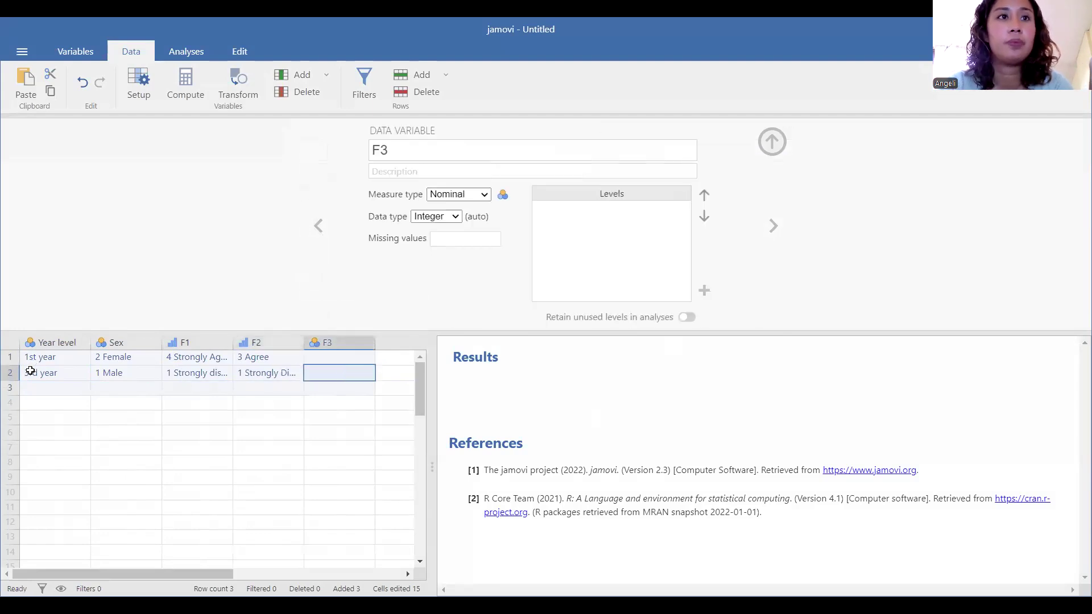
Fill row 3 as a 2nd-year Male answering Agree (3) for F1 and F2.
left_click(40, 393)
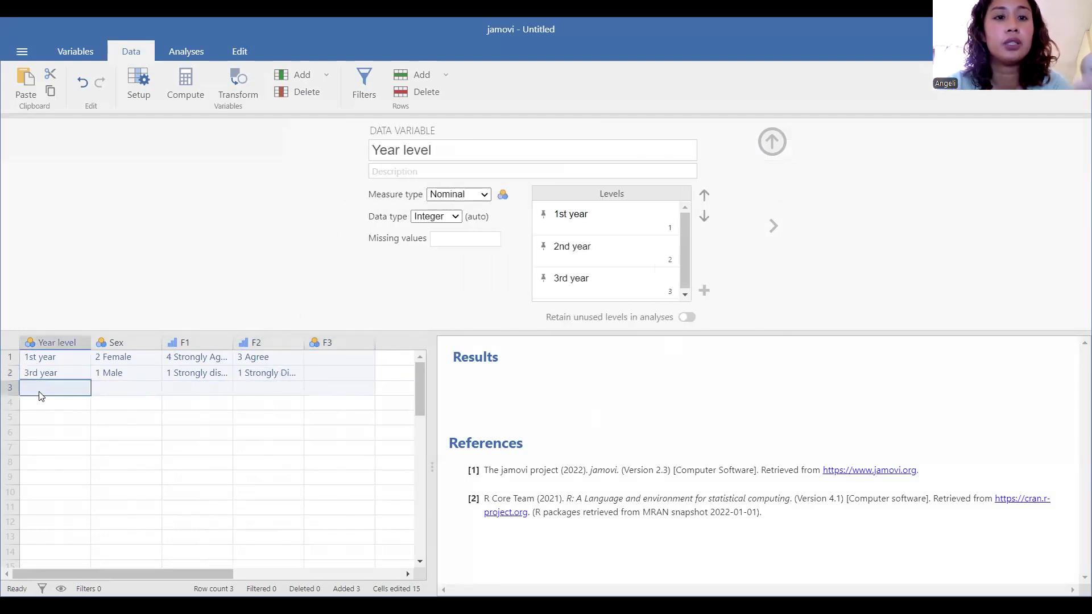
type("2")
key("Tab")
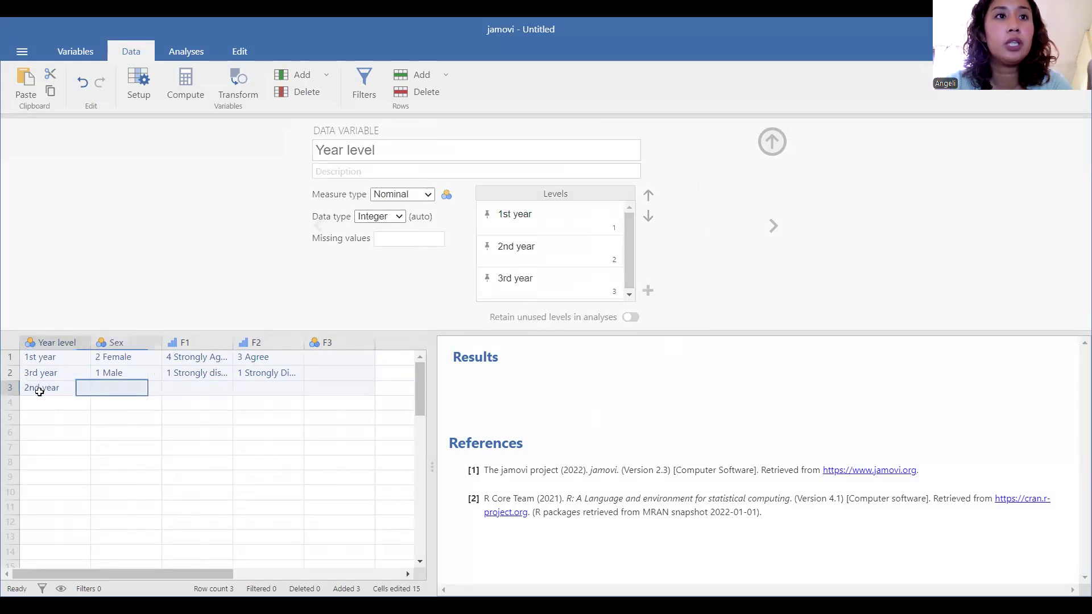
type("1 Male")
key("Tab")
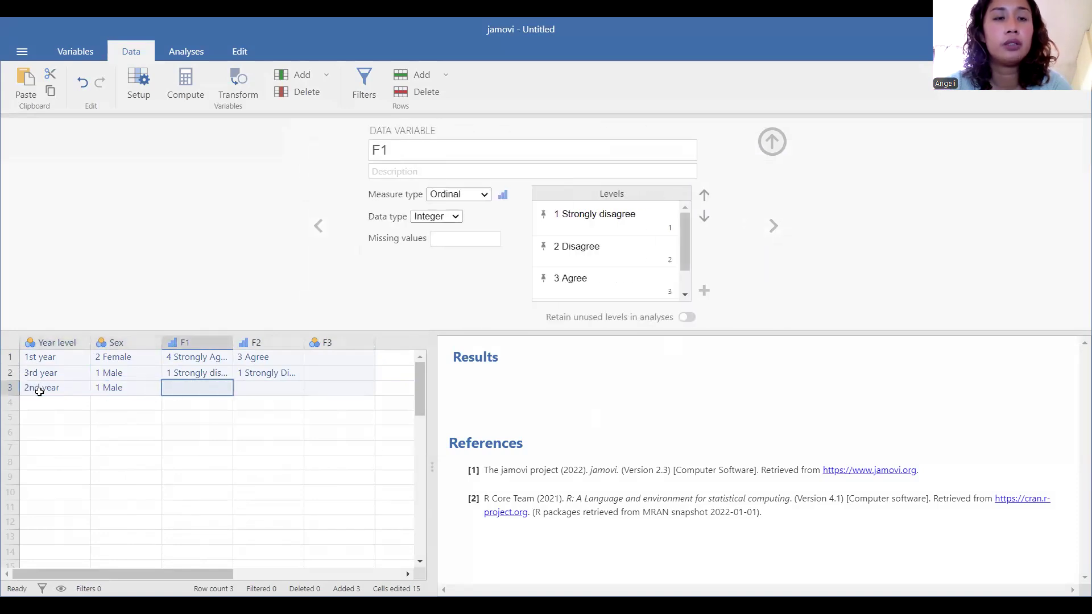
type("3")
key("Tab")
type("3")
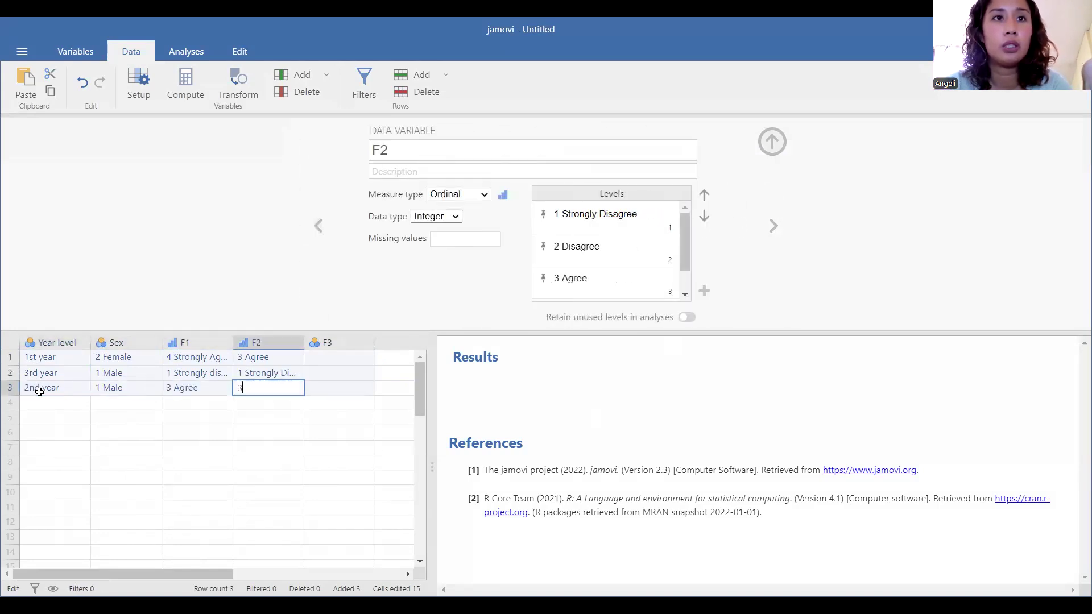
key("Tab")
Start row 4 with Year level 3, Sex 1 and F1 answer 2.
left_click(45, 402)
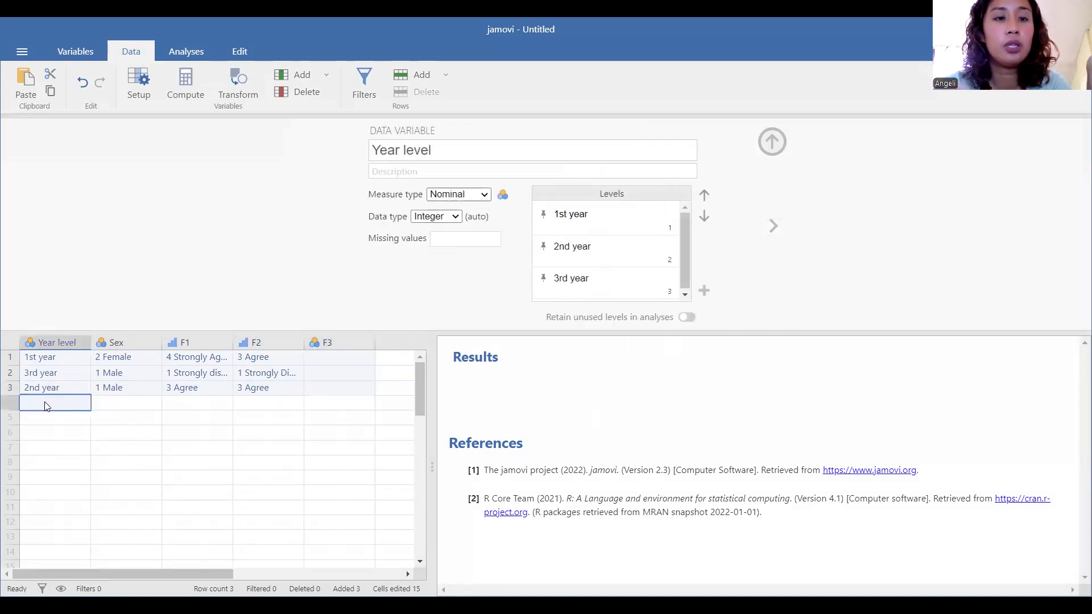
type("3")
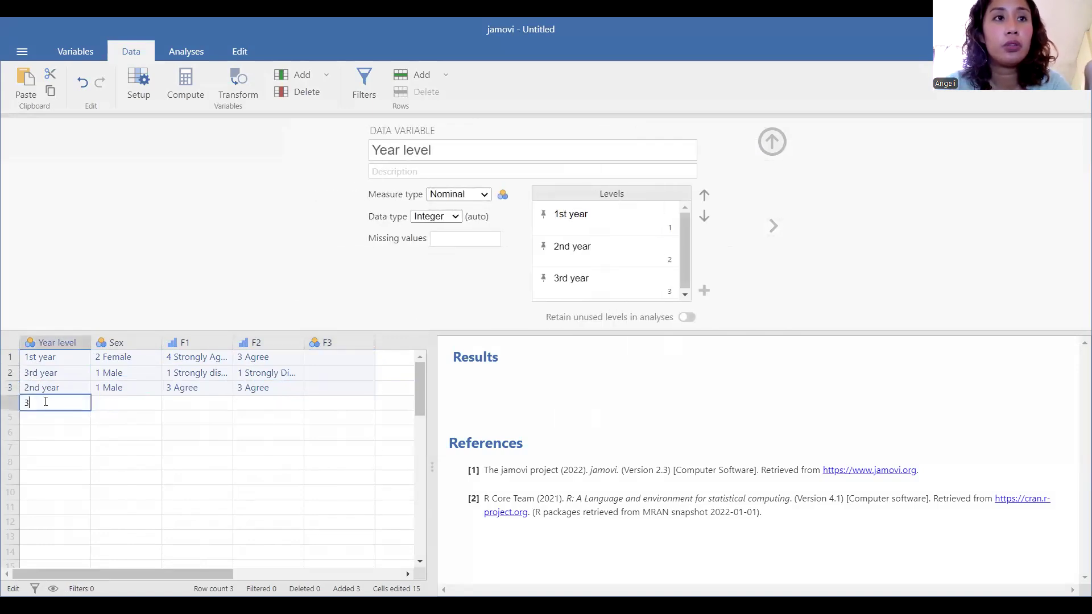
key("Tab")
type("1")
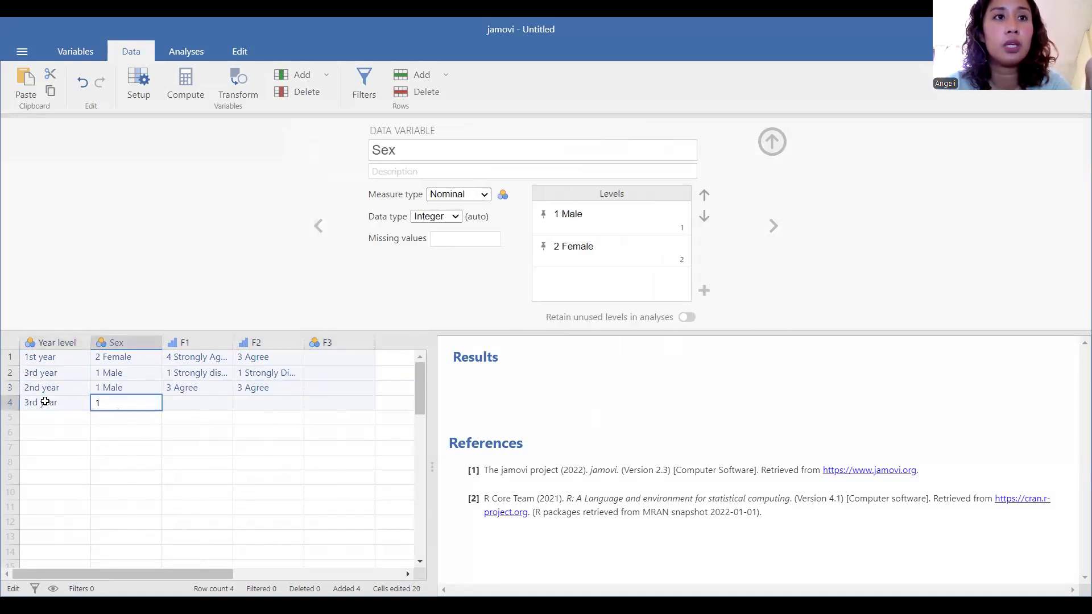
key("Tab")
type("2")
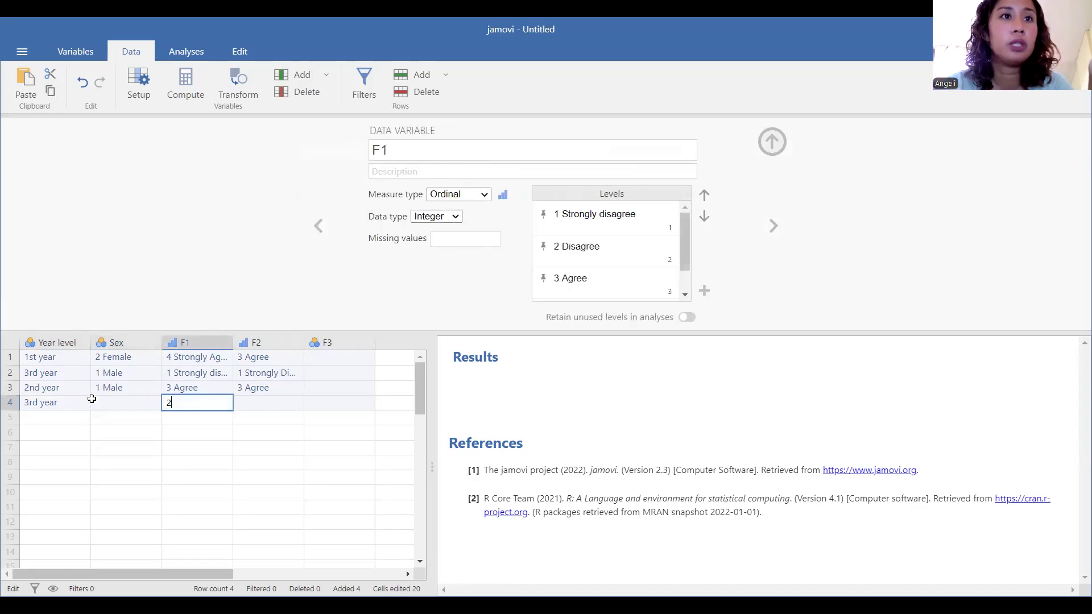
Correct row 4's Sex to Female (2) and set its F2 answer to Disagree (2).
left_click(107, 396)
type("2")
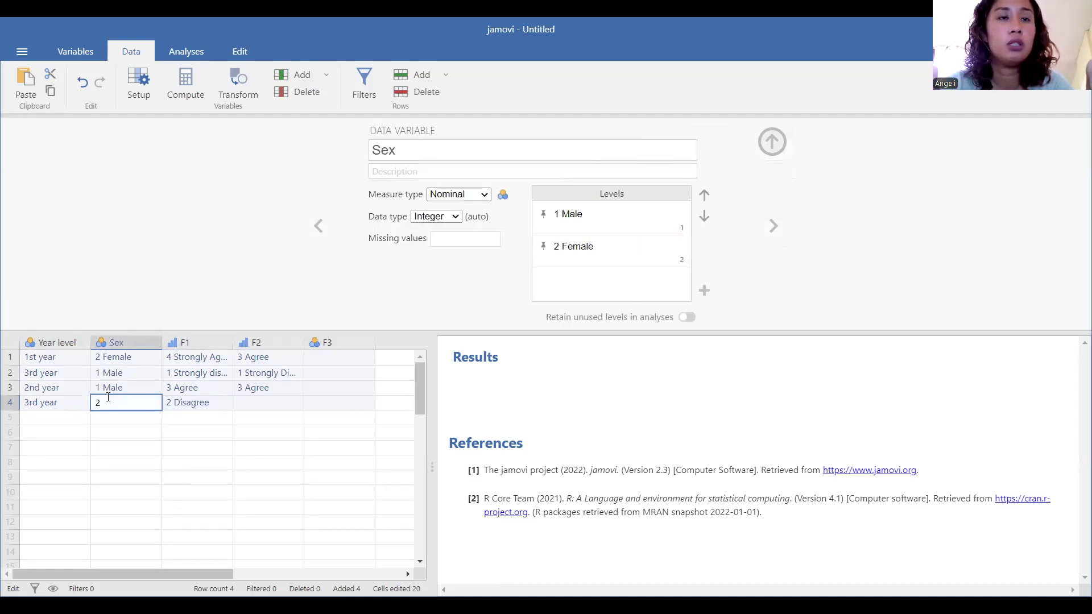
key("Tab")
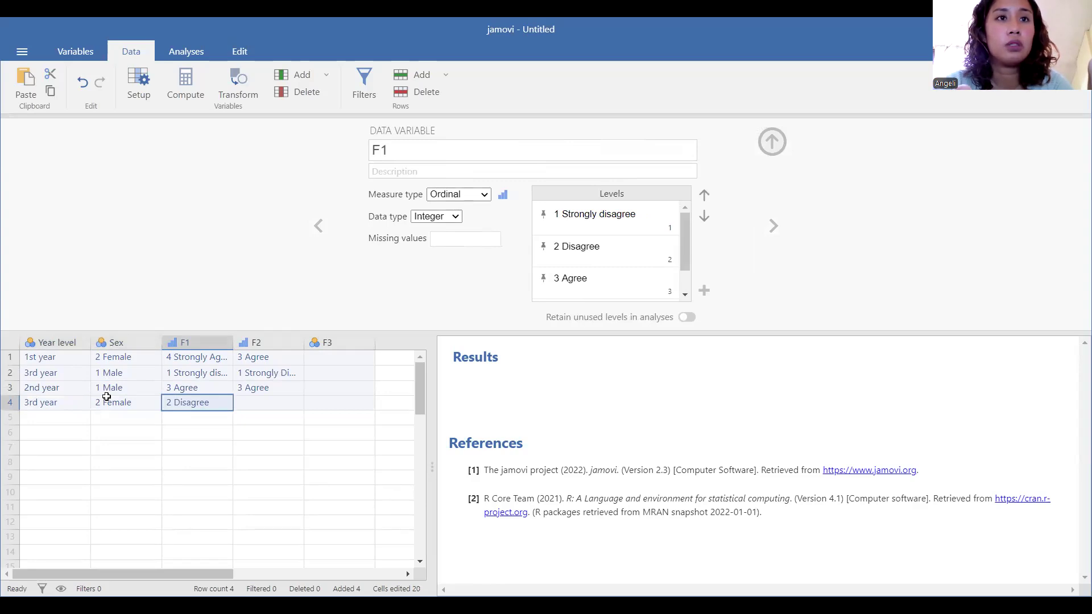
key("Tab")
type("2")
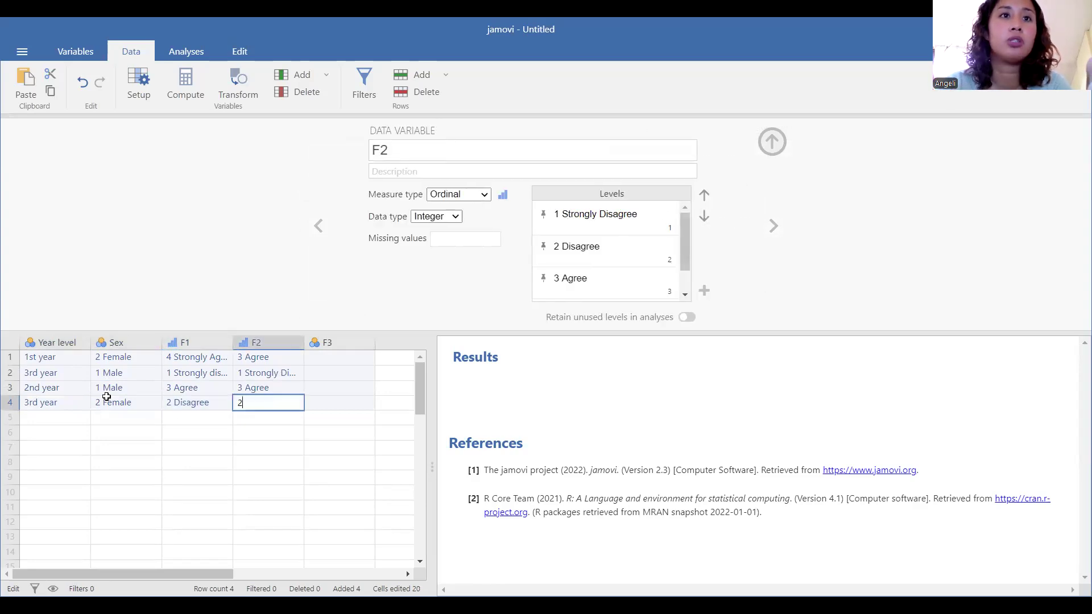
key("Tab")
left_click(58, 421)
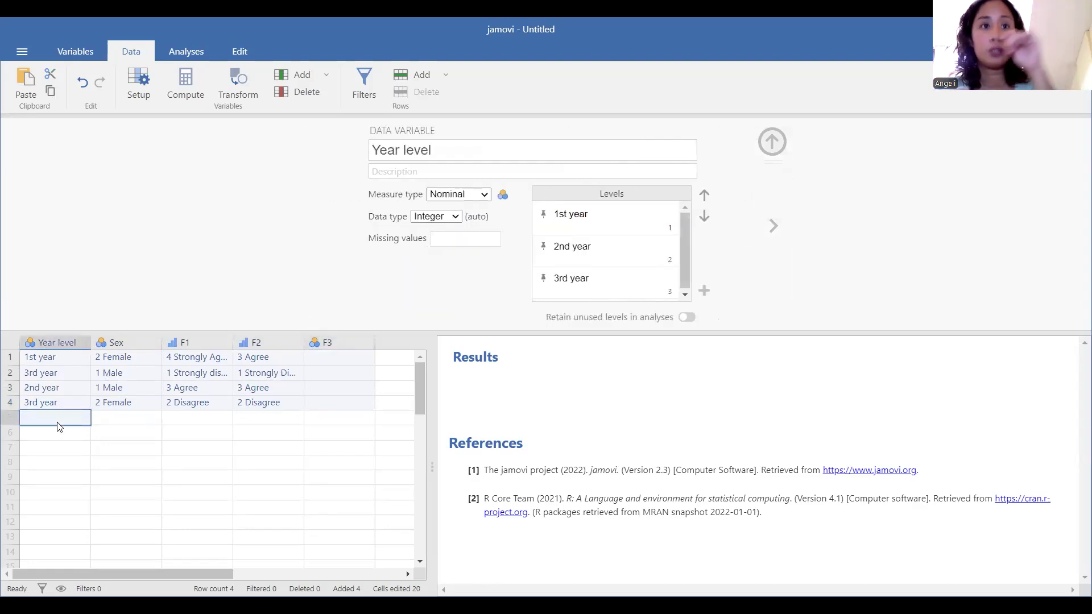
left_click(111, 385)
key("Tab")
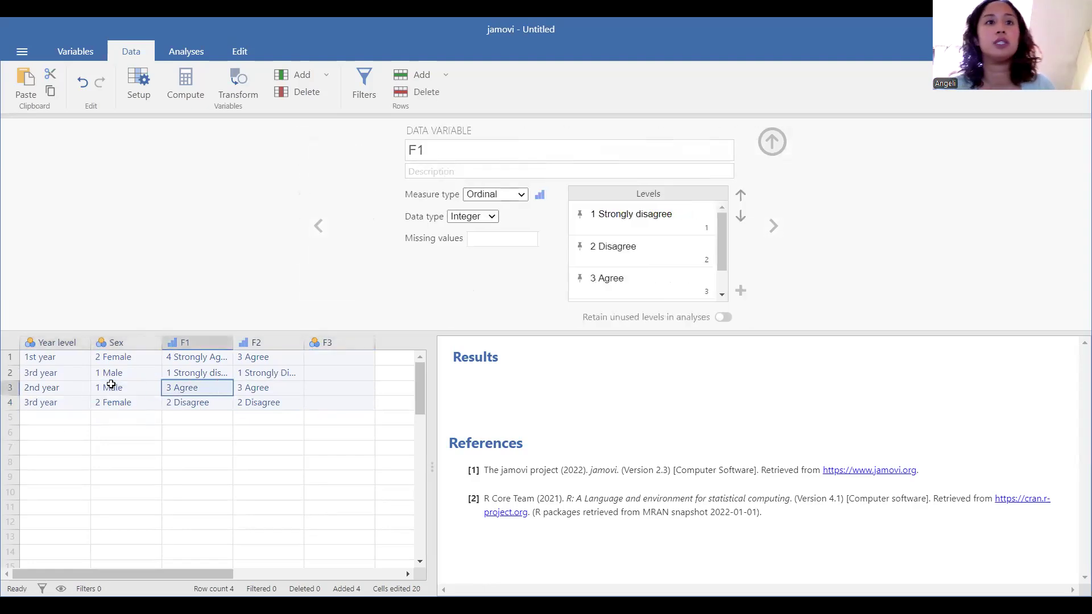
key("Tab")
key("Tab")
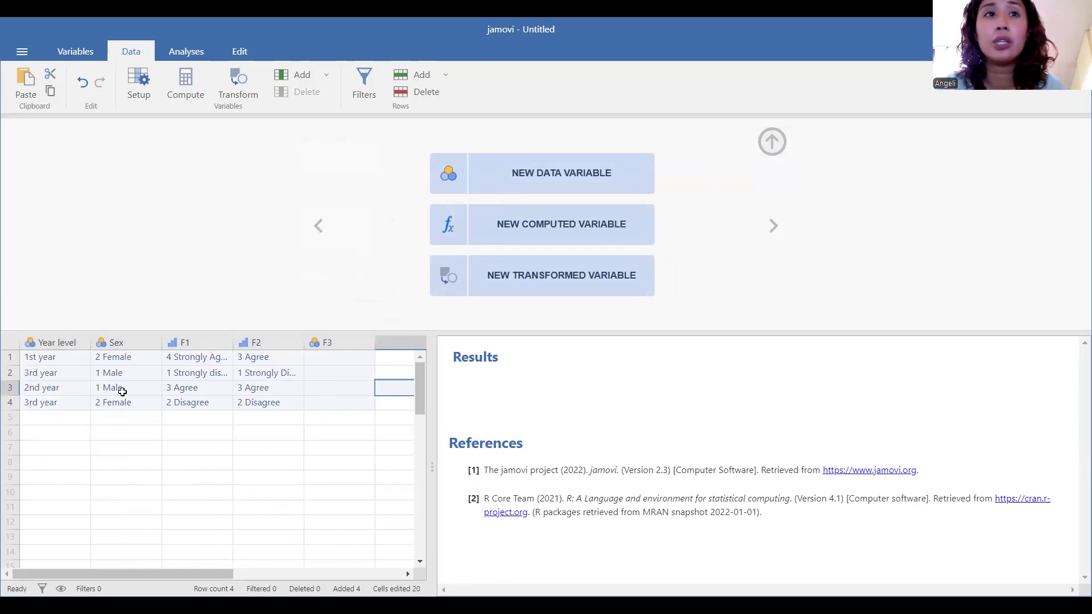
left_click(122, 392)
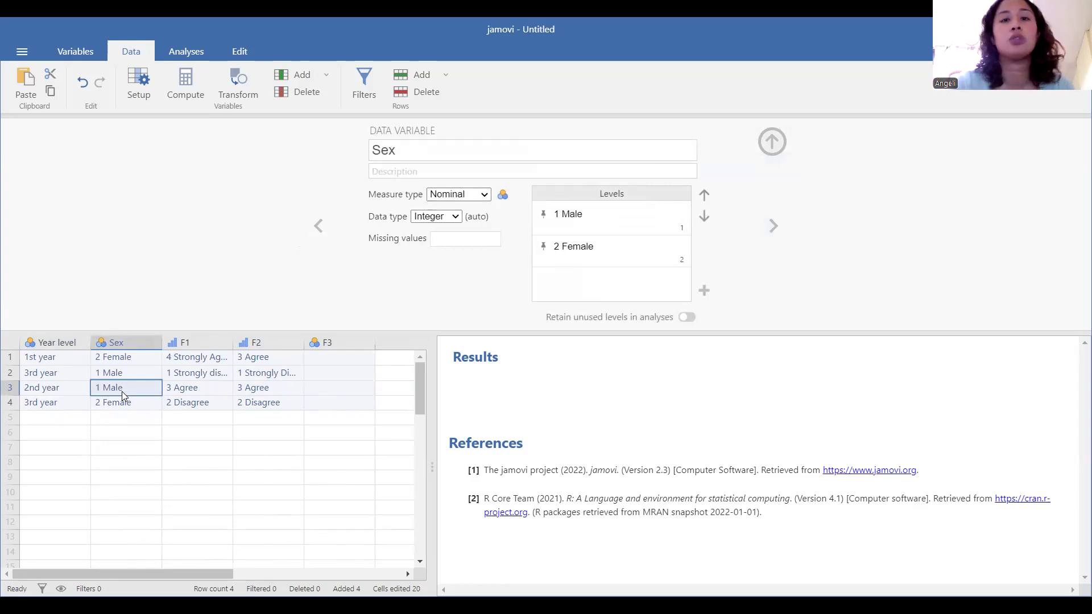
Open KAP biosafety.omv from the main menu's Recent files list.
left_click(14, 50)
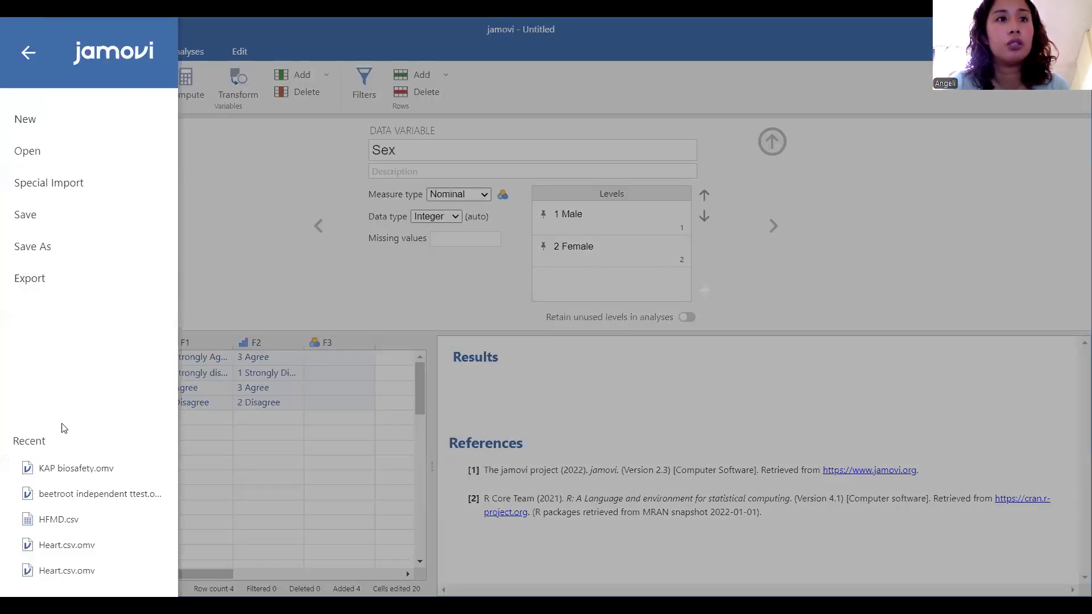
left_click(49, 467)
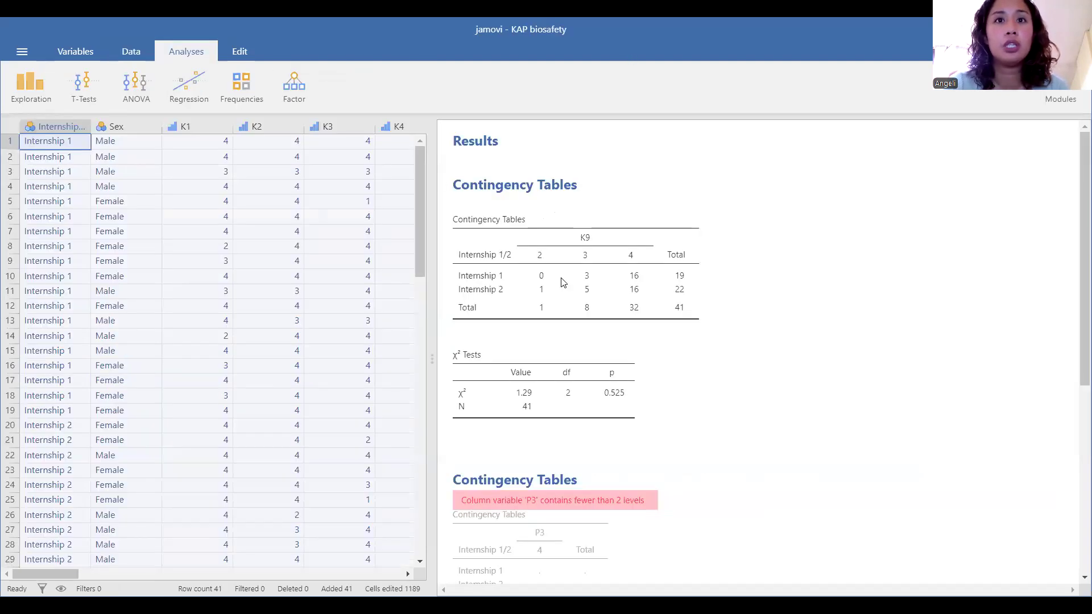
Remove all the earlier contingency table and chi-square analyses from the results panel.
right_click(560, 279)
mouse_move(516, 245)
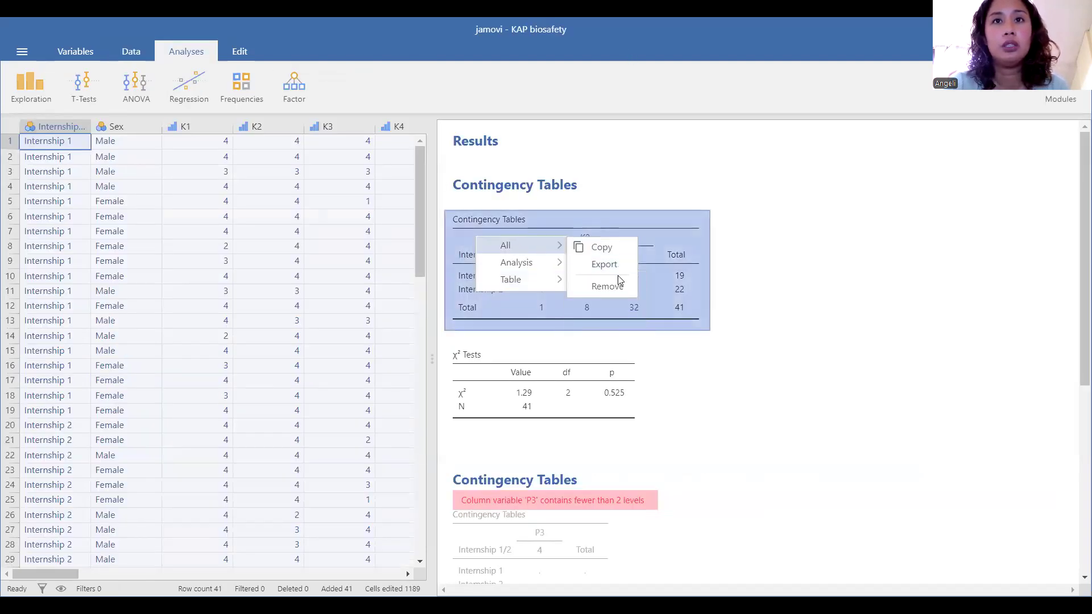
left_click(613, 285)
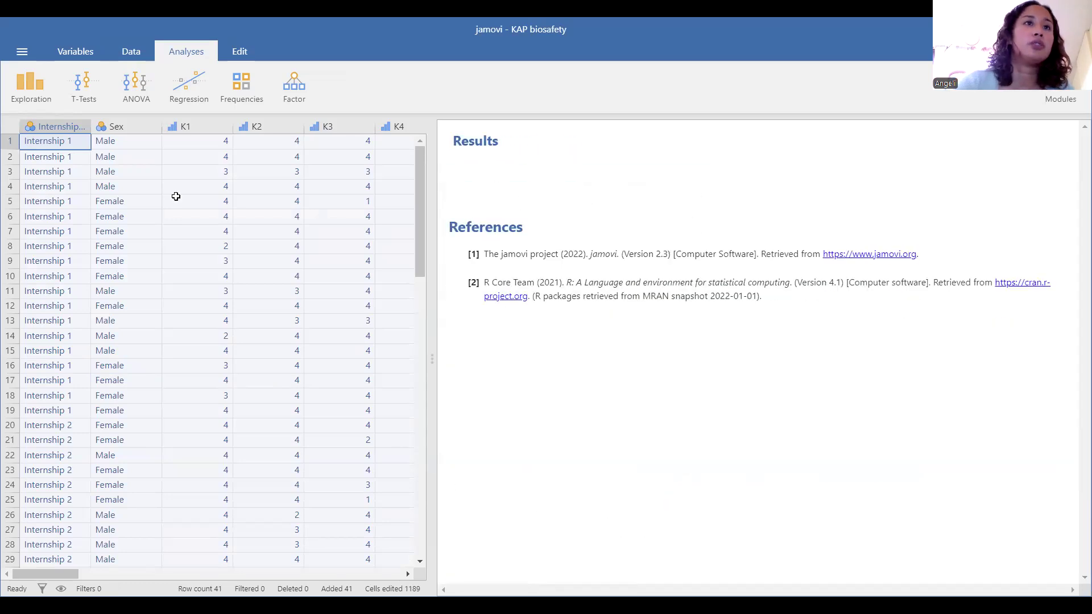
left_click(109, 55)
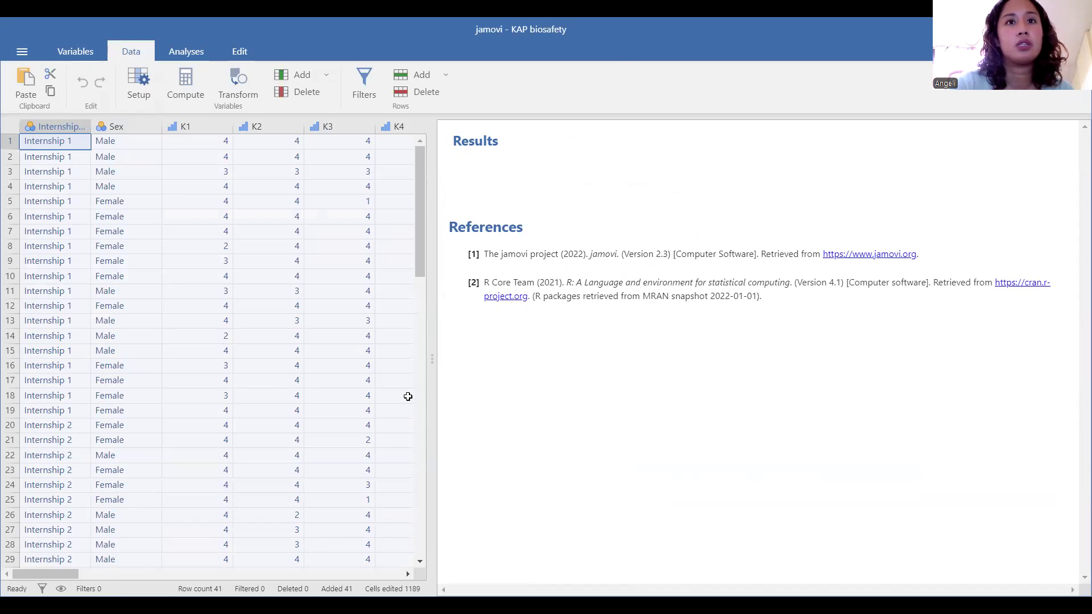
Widen the spreadsheet by dragging the splitter toward the results panel.
left_click_drag(429, 367, 877, 364)
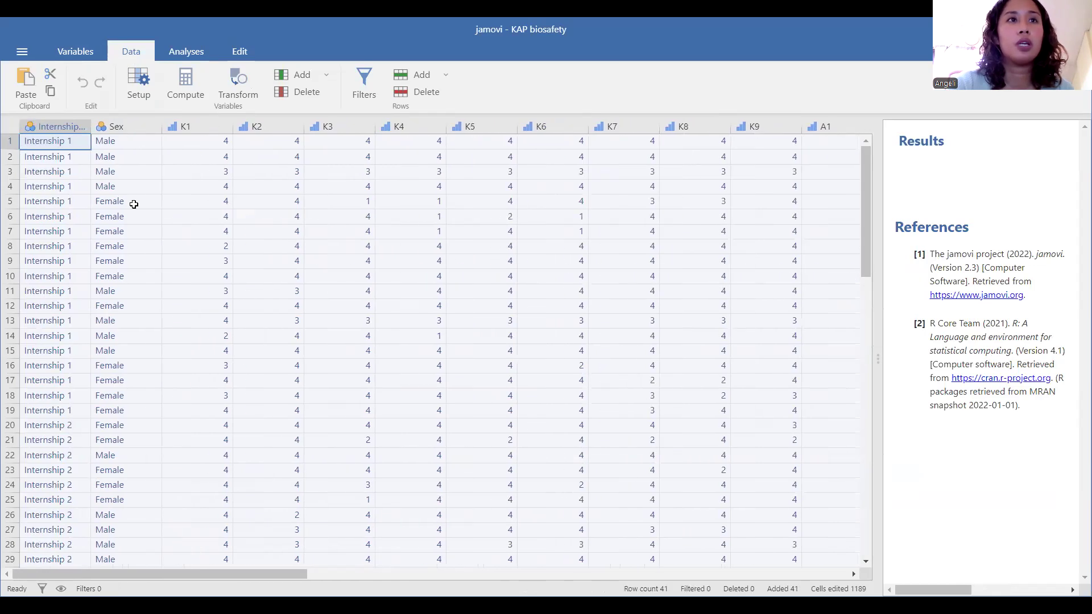
left_click(44, 123)
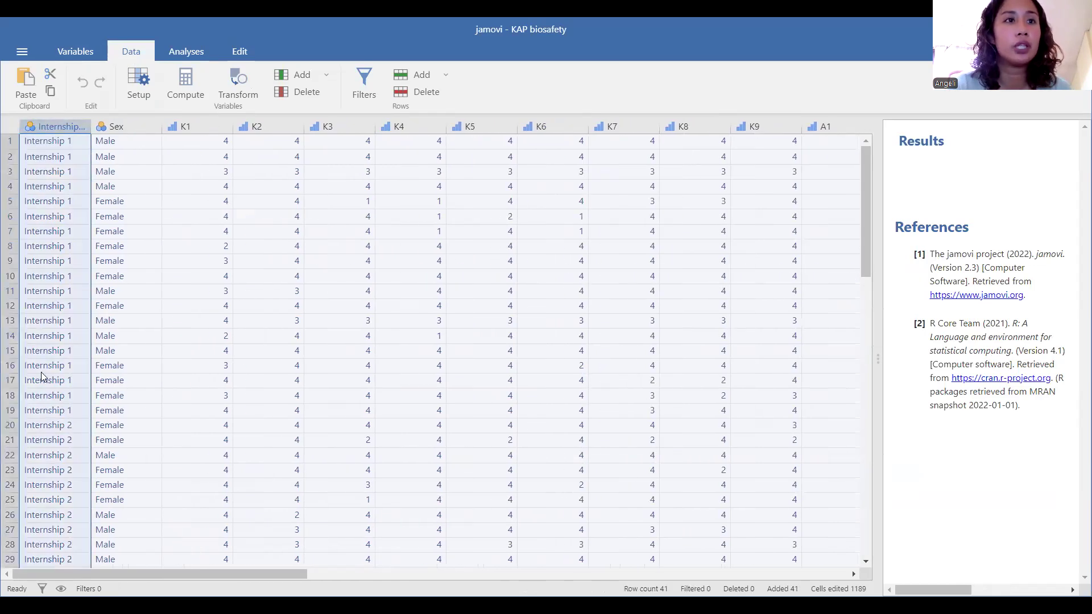
scroll(41, 371, "down", 1)
scroll(41, 372, "up", 1)
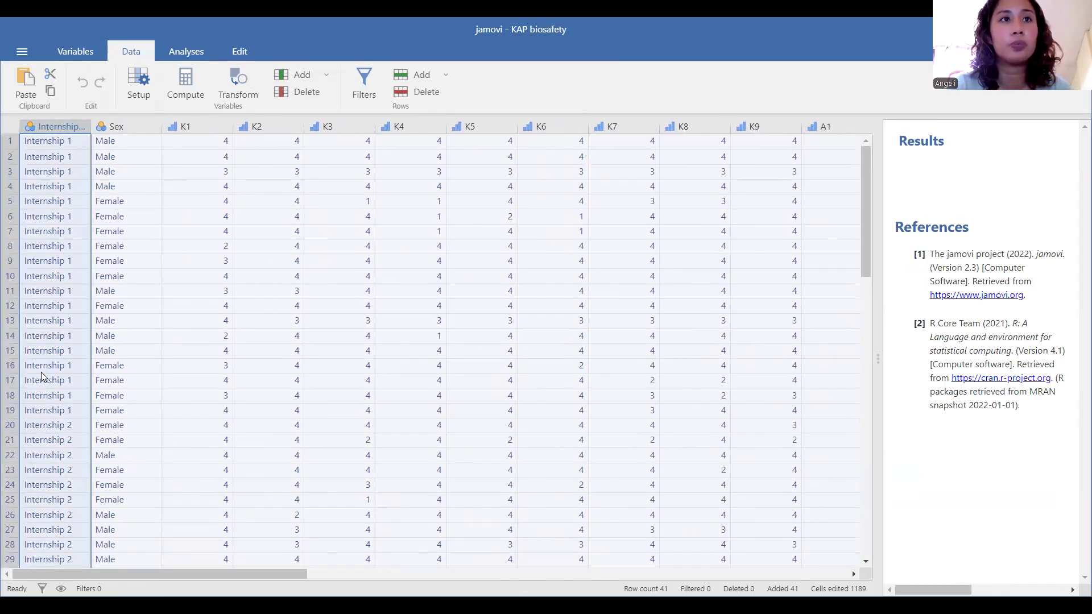
Review the K1–K9, A1–A9 and P1–P9 item columns across the spreadsheet.
left_click(120, 283)
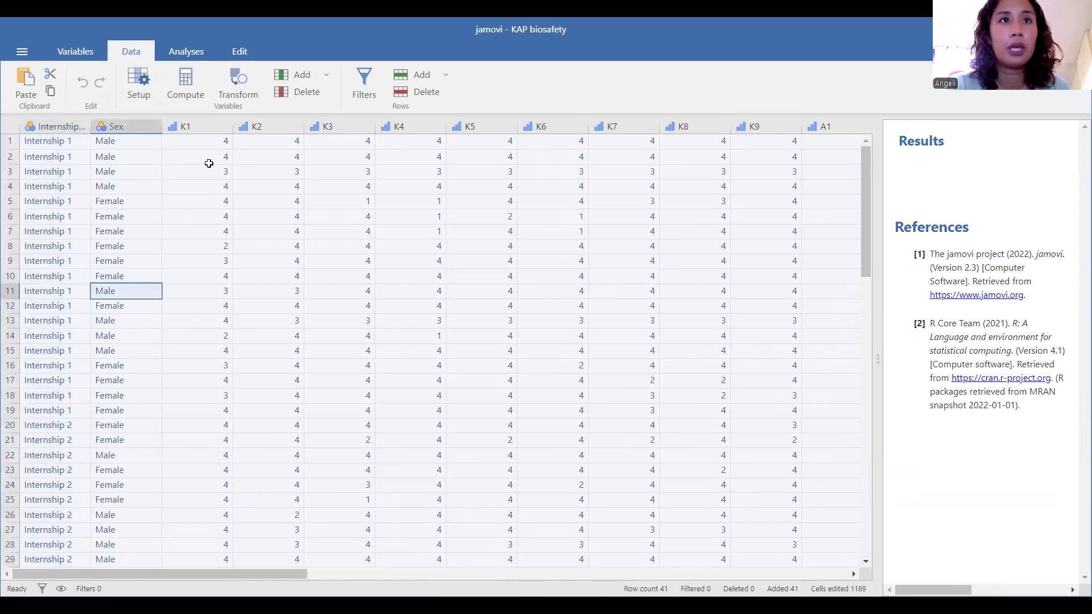
left_click(196, 131)
key("Right")
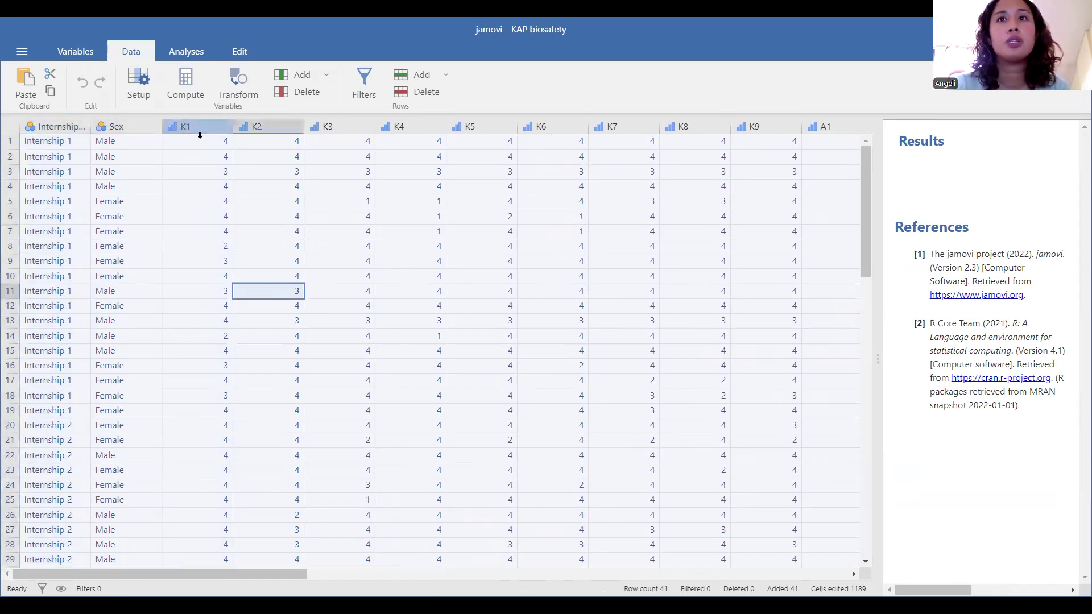
key("Right")
key("Right")
key("Right")
key("Right")
key("Right")
left_click(534, 138)
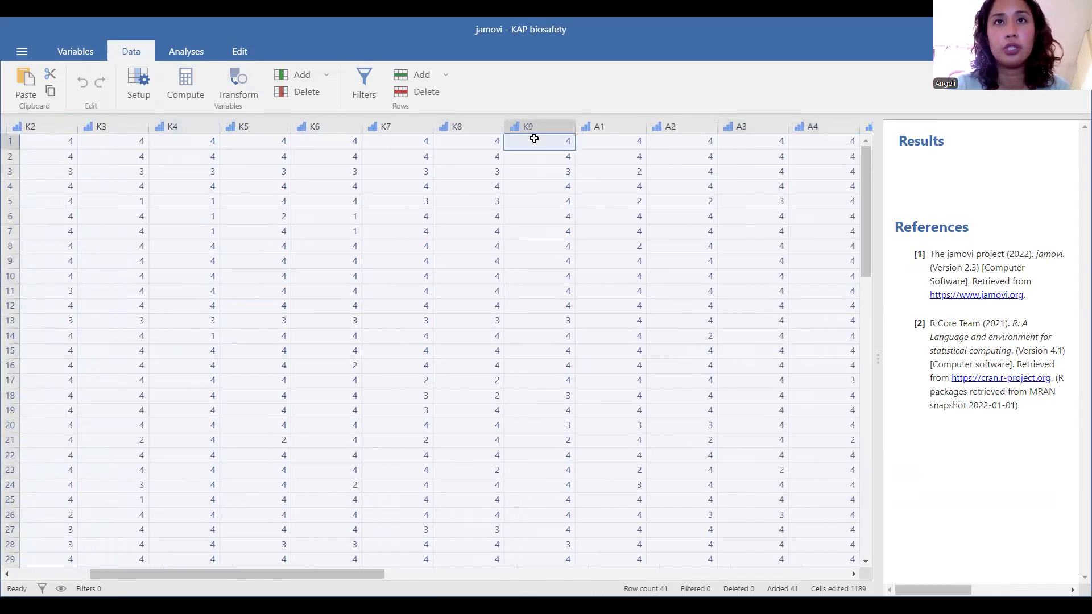
left_click(595, 126)
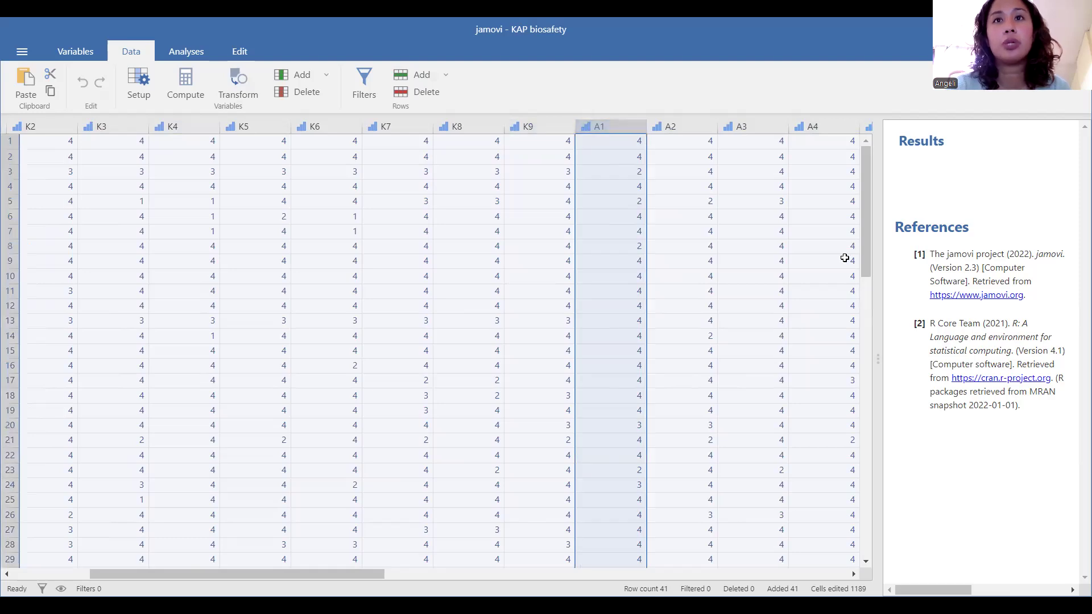
scroll(845, 257, "right", 2)
scroll(844, 258, "right", 4)
scroll(844, 258, "right", 1)
scroll(844, 258, "right", 5)
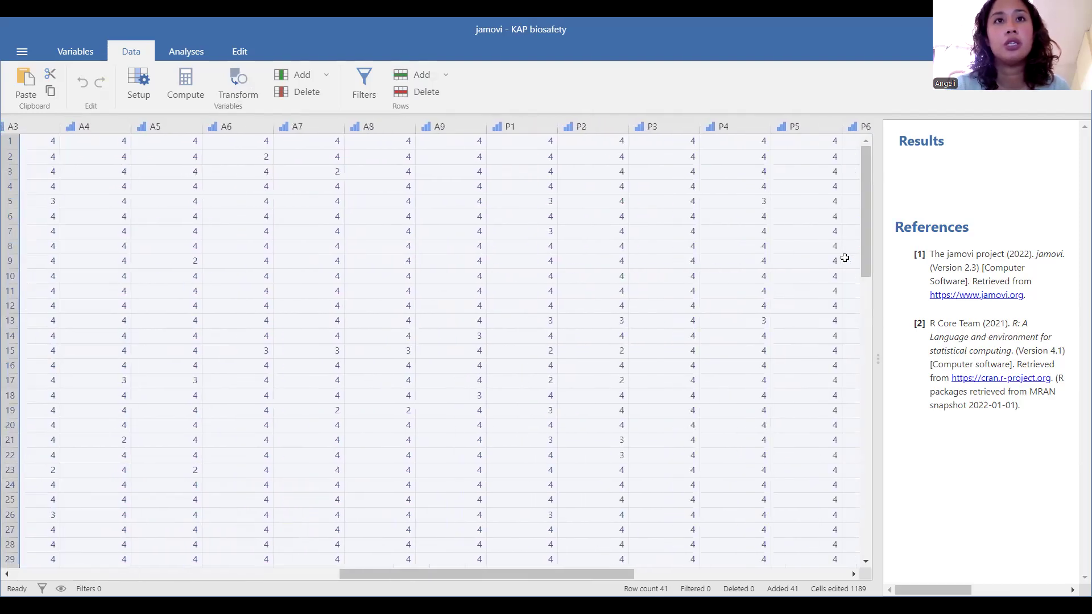
scroll(739, 214, "right", 4)
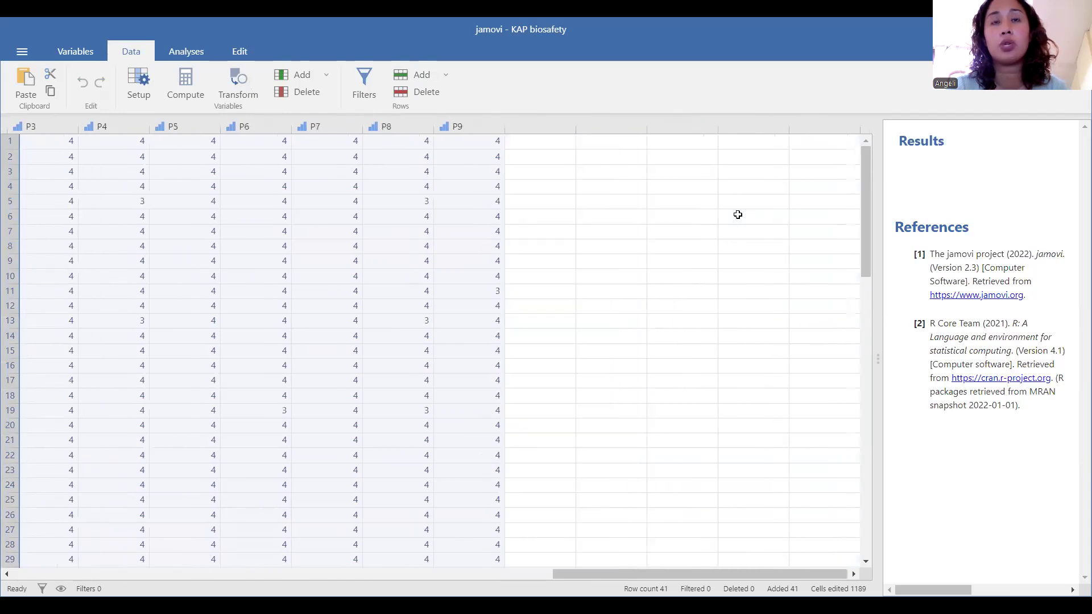
scroll(737, 214, "left", 10)
scroll(737, 214, "left", 6)
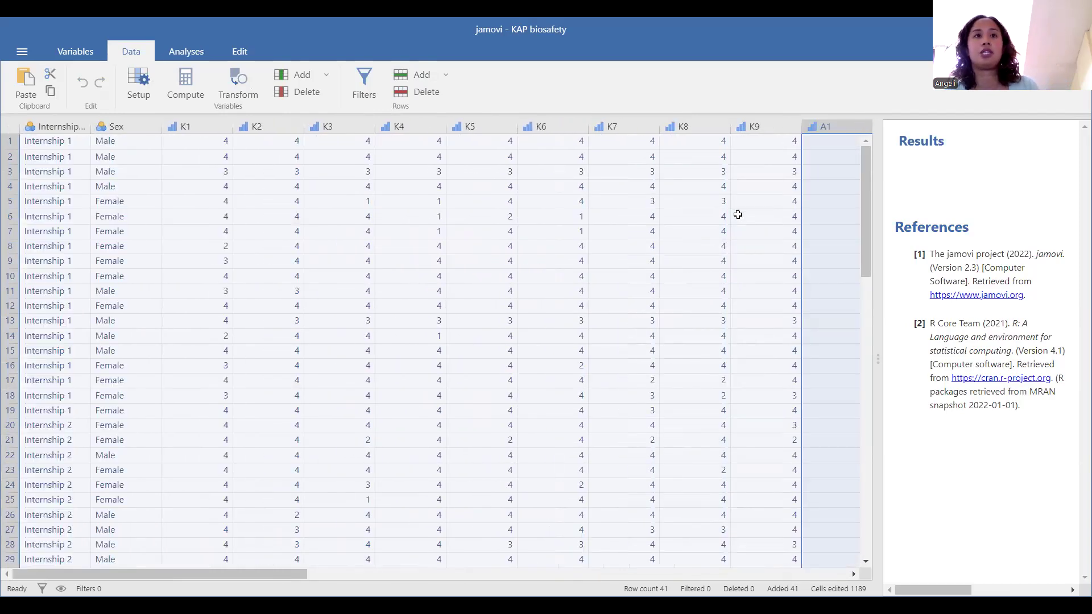
left_click(737, 214)
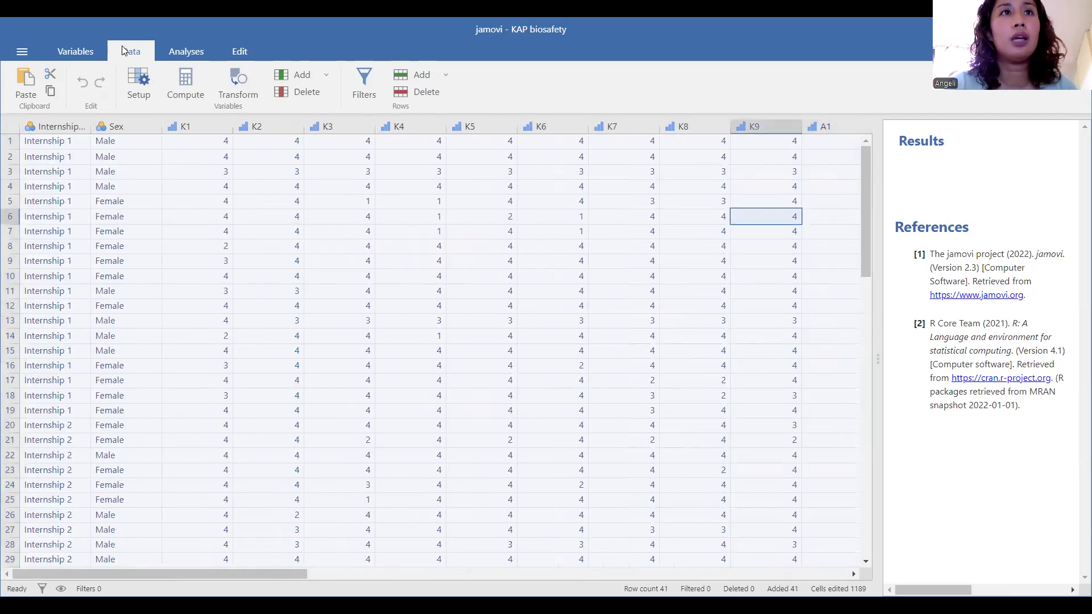
Start a Reliability Analysis from Analyses > Factor, defaulting to Cronbach's α.
left_click(195, 52)
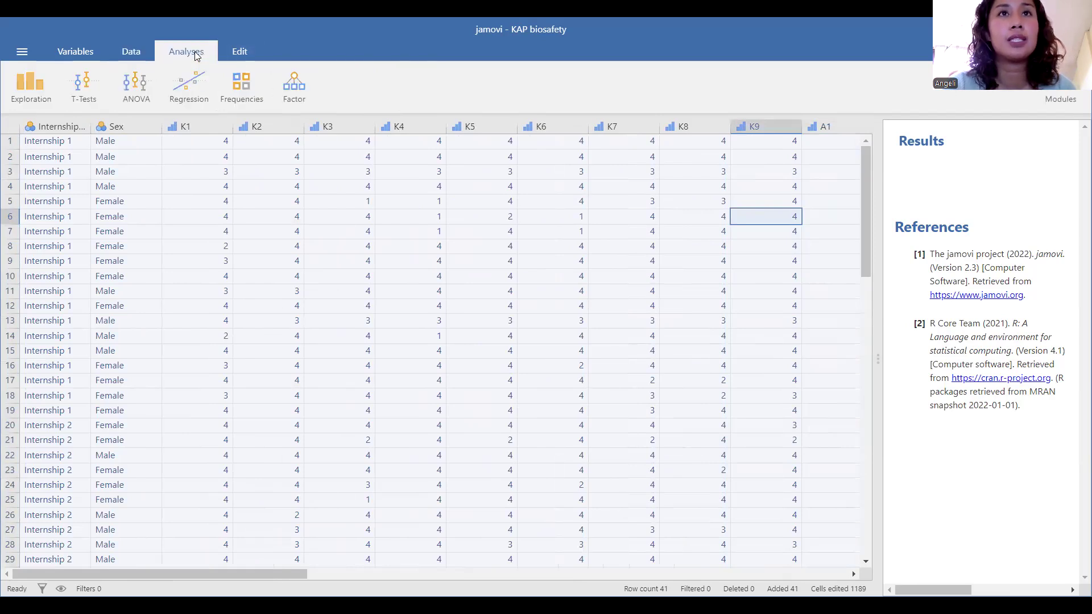
left_click(299, 90)
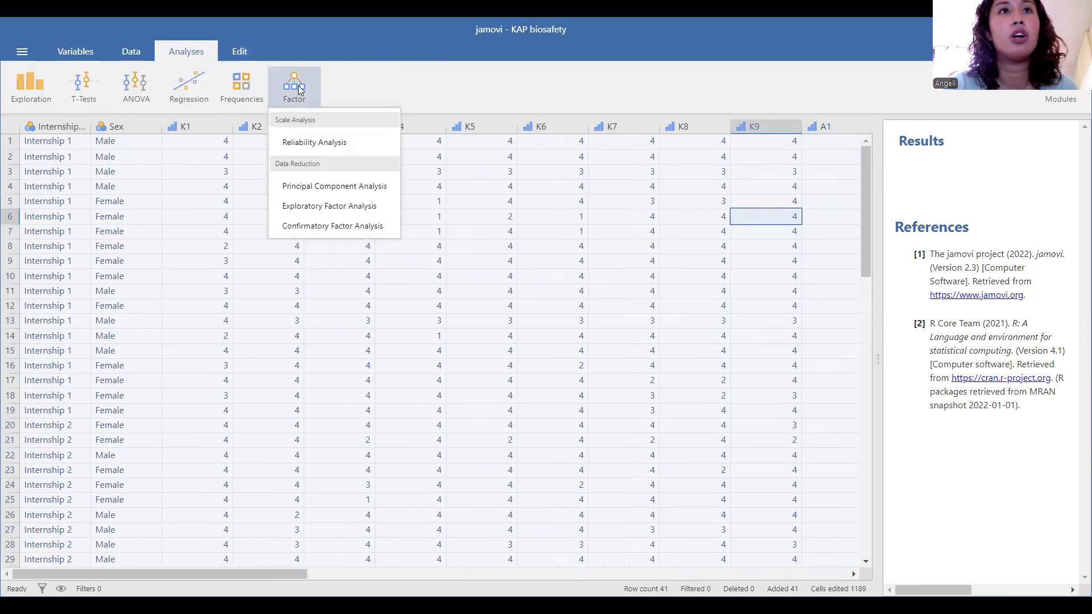
left_click(302, 147)
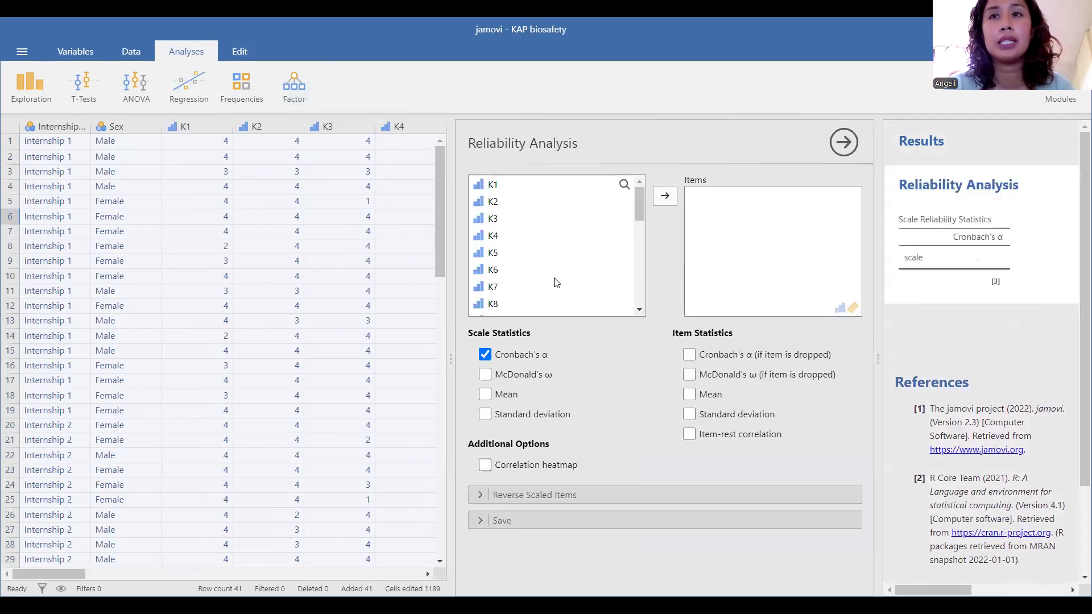
Move the K1–K9 knowledge items into the scale Items list.
mouse_move(453, 357)
left_mouse_down()
mouse_move(105, 339)
mouse_move(377, 341)
left_mouse_up()
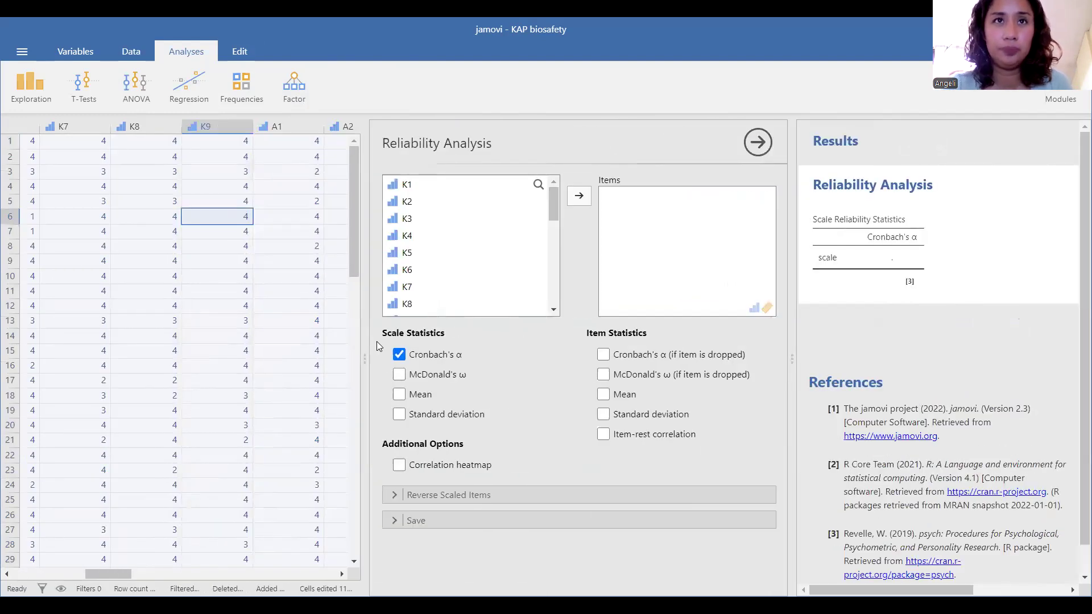
left_click(501, 187)
left_click(584, 194)
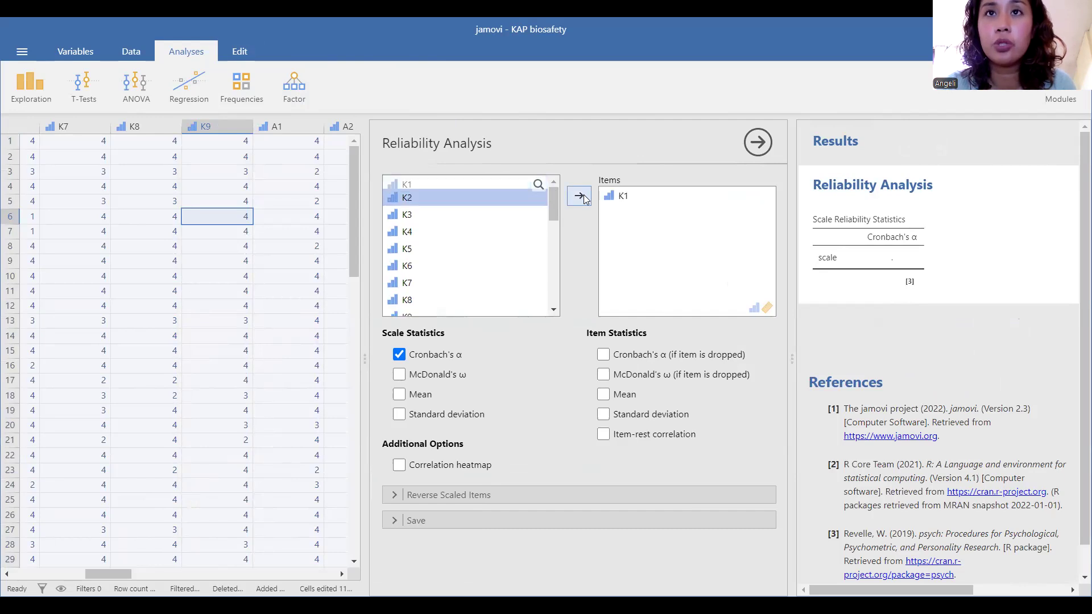
left_click(583, 194)
left_click(583, 194)
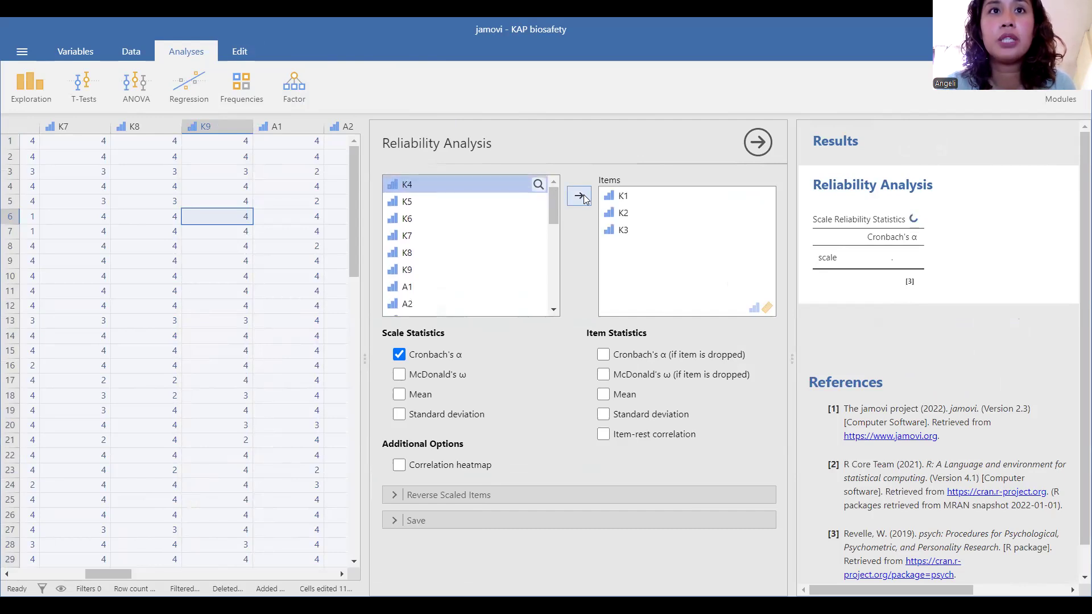
left_click(583, 195)
left_click(583, 194)
Add the A1–A9 attitude items and P1–P8 practice items to the scale.
left_click(584, 195)
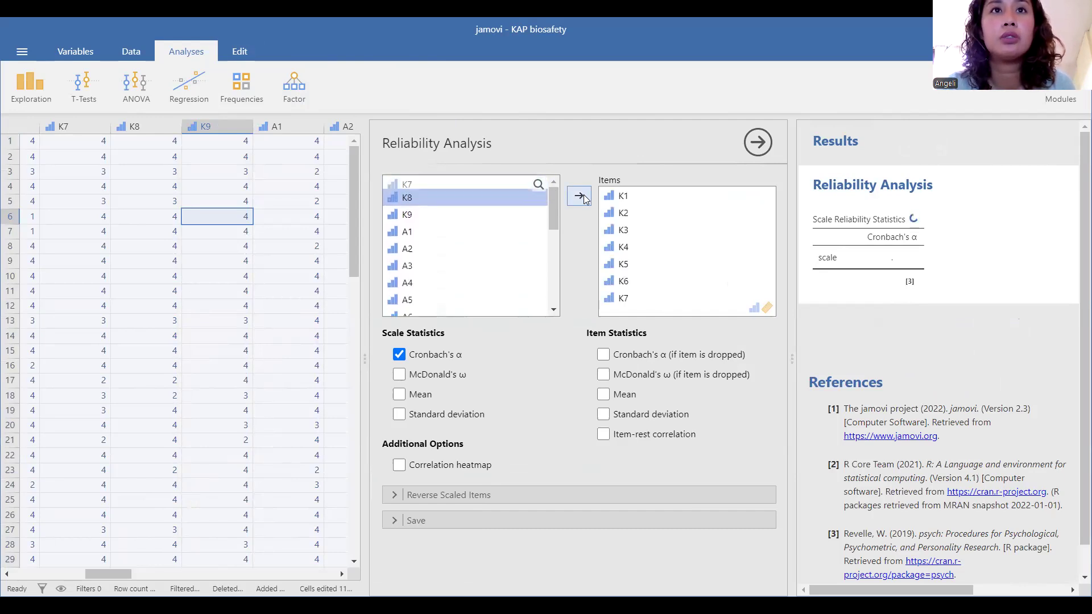
left_click(583, 194)
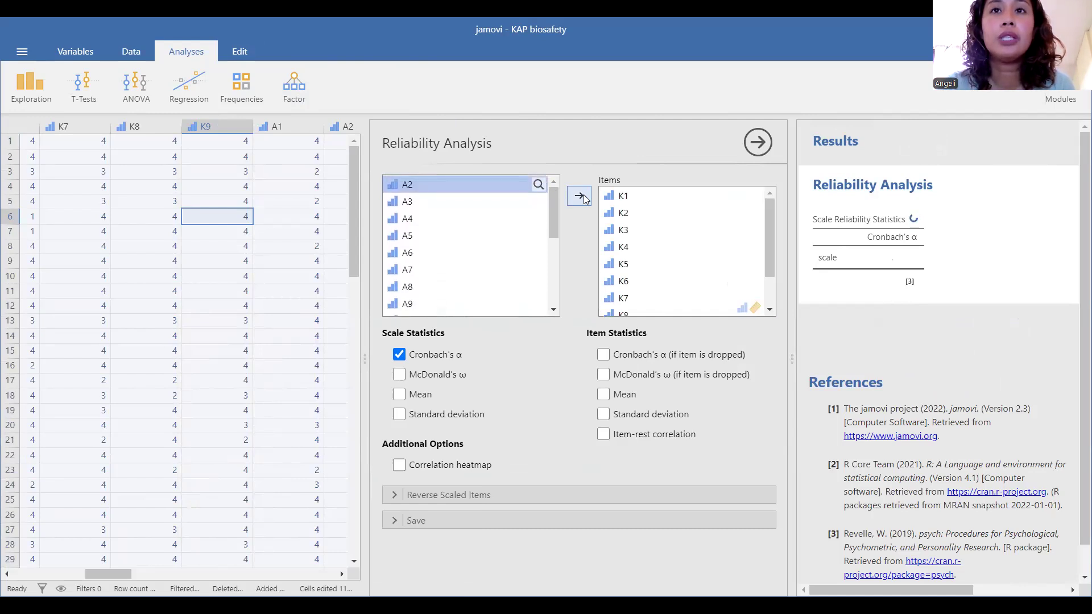
left_click(584, 194)
left_click(583, 194)
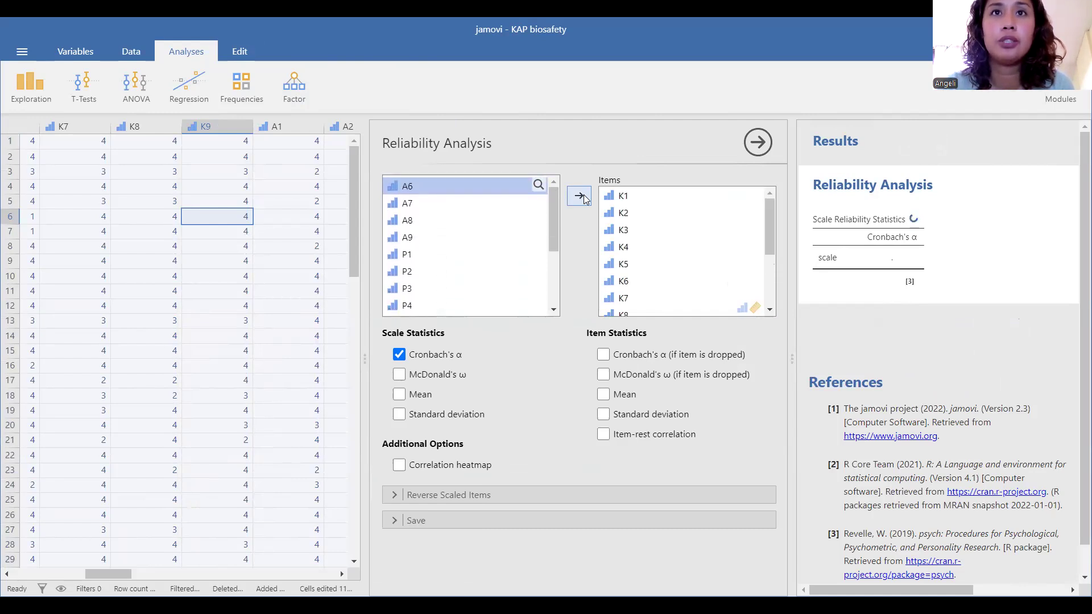
left_click(583, 195)
left_click(584, 194)
left_click(583, 194)
left_click(584, 195)
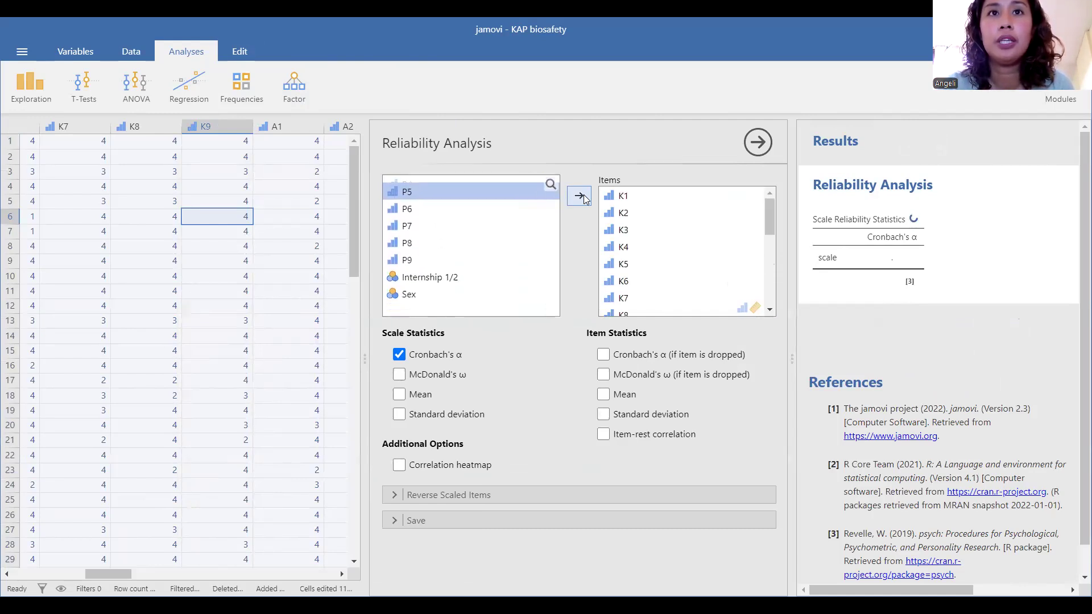
left_click(583, 194)
left_click(583, 194)
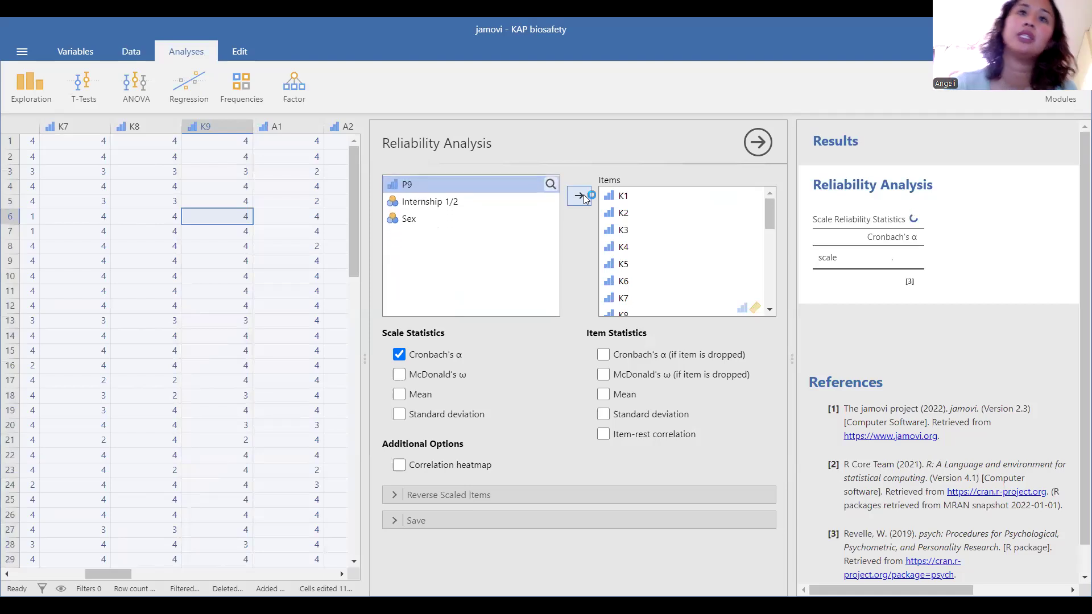
left_click(584, 194)
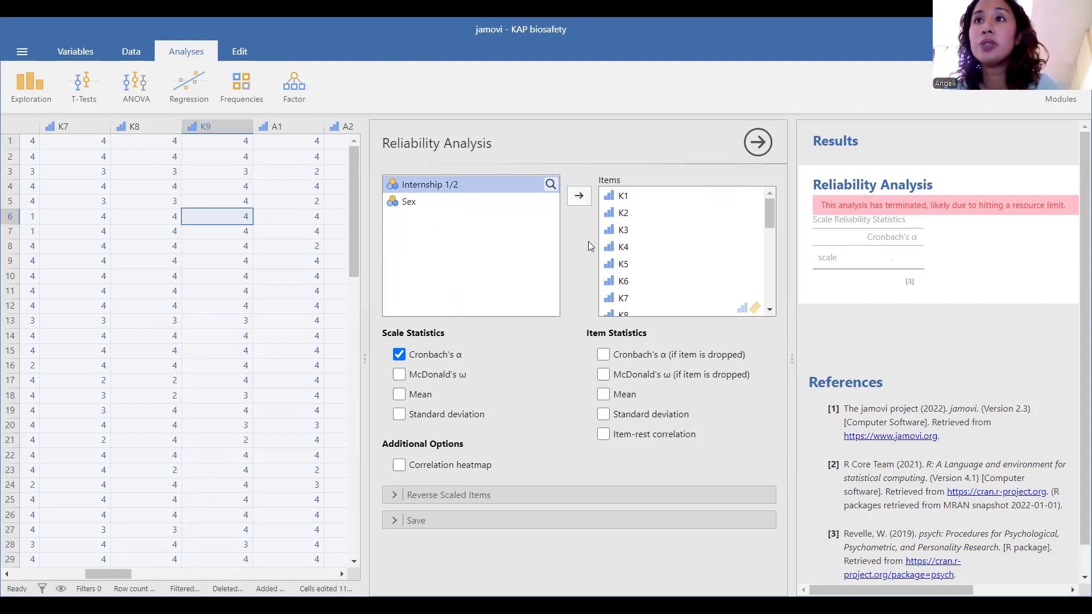
Scroll down the scale Items list and select P9.
scroll(668, 255, "down", 2)
scroll(668, 255, "down", 3)
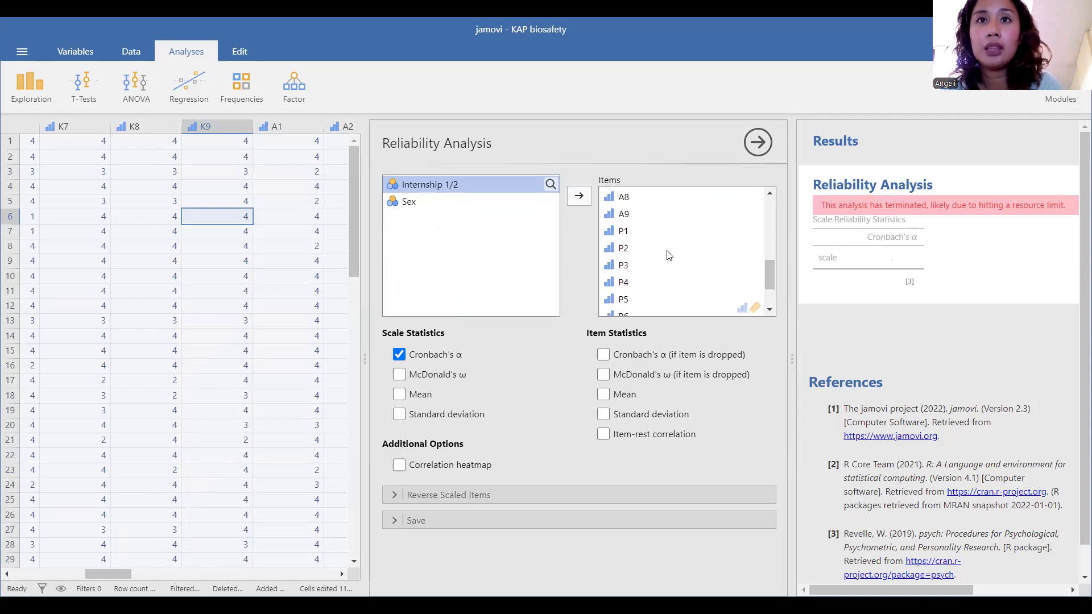
scroll(668, 254, "up", 5)
scroll(668, 255, "down", 3)
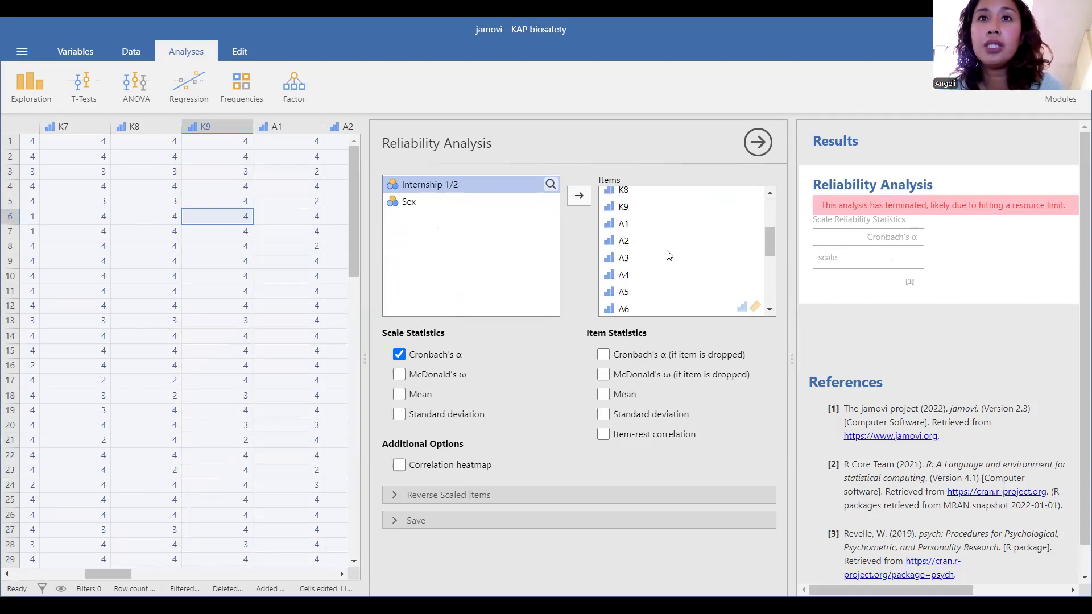
scroll(668, 255, "up", 2)
scroll(668, 254, "up", 2)
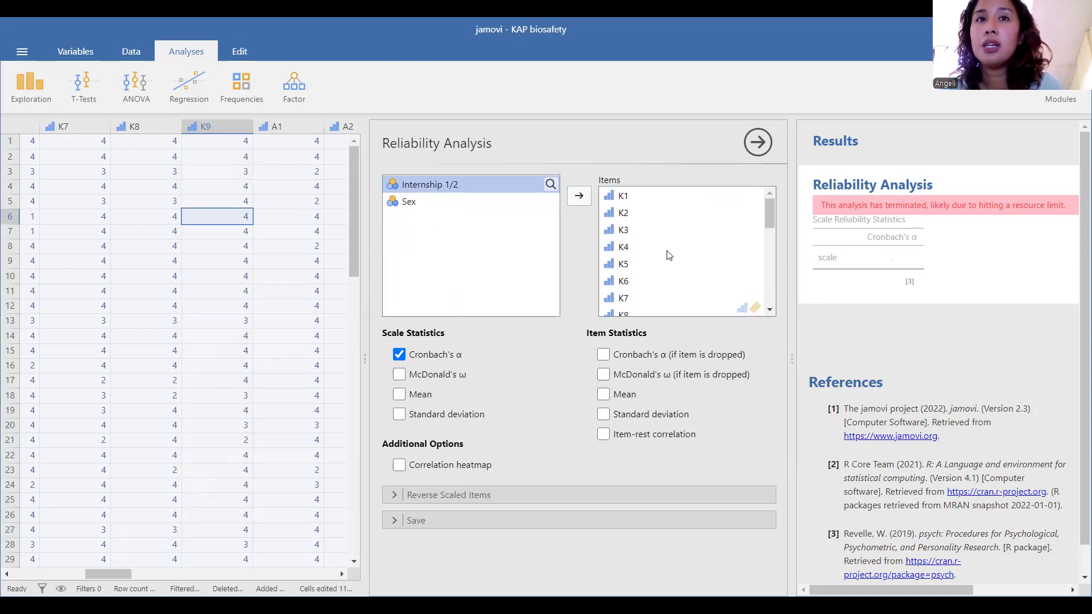
scroll(668, 255, "down", 3)
scroll(667, 255, "down", 5)
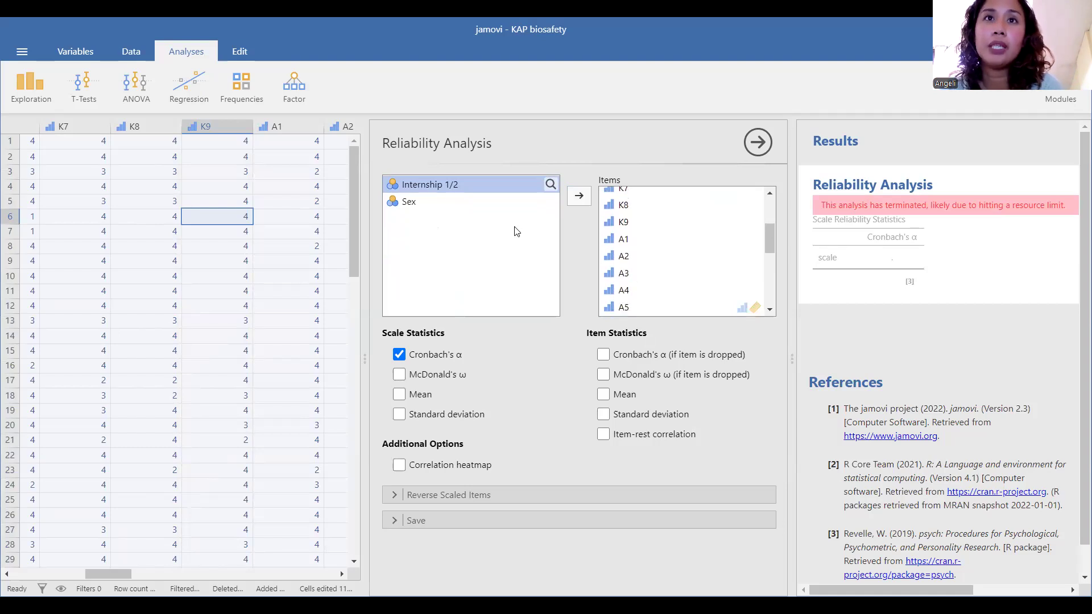
scroll(653, 249, "down", 5)
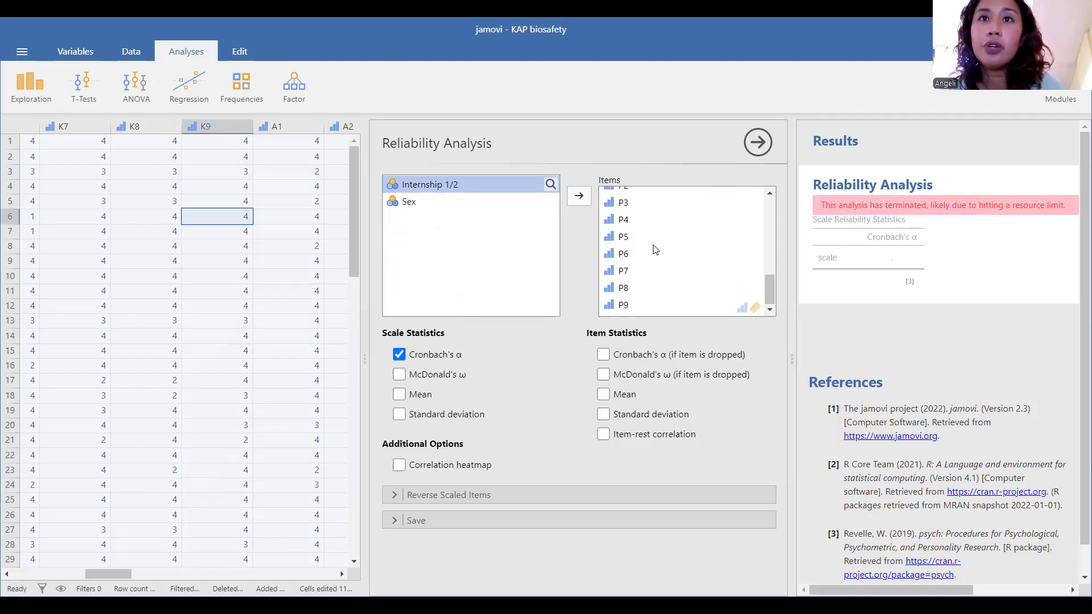
left_click(624, 305)
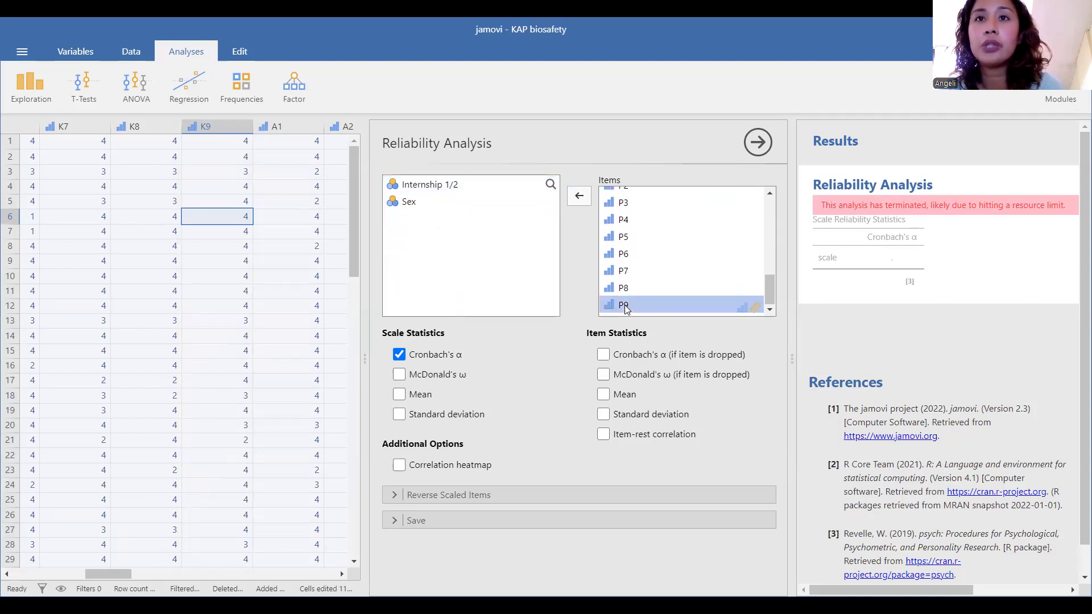
Move P9 down through P1 back to the variable list, giving α 0.748.
left_click(574, 201)
left_click(575, 200)
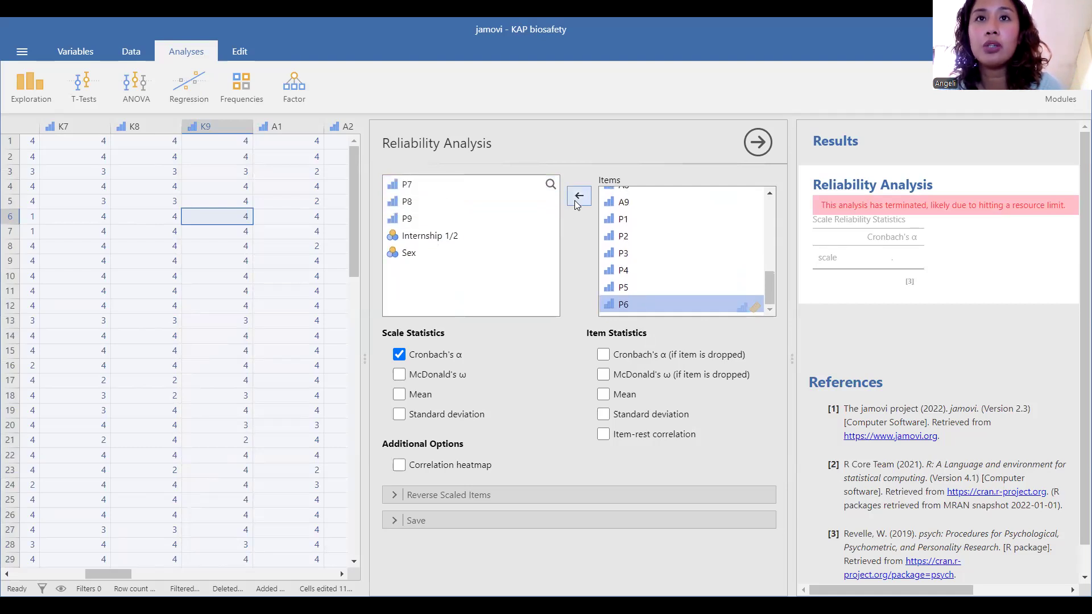
left_click(574, 200)
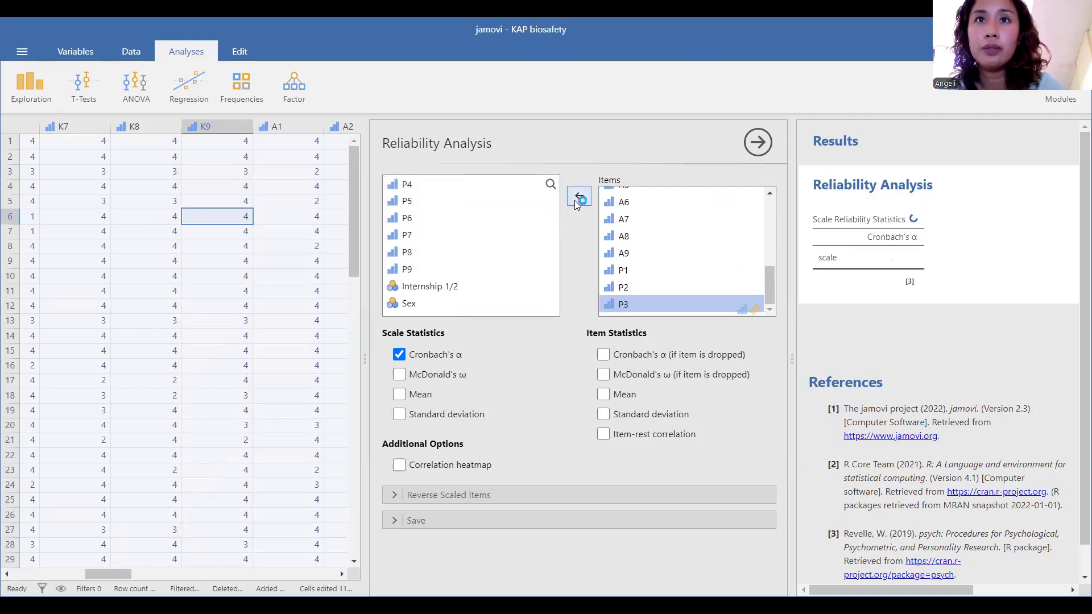
left_click(574, 200)
left_click(575, 202)
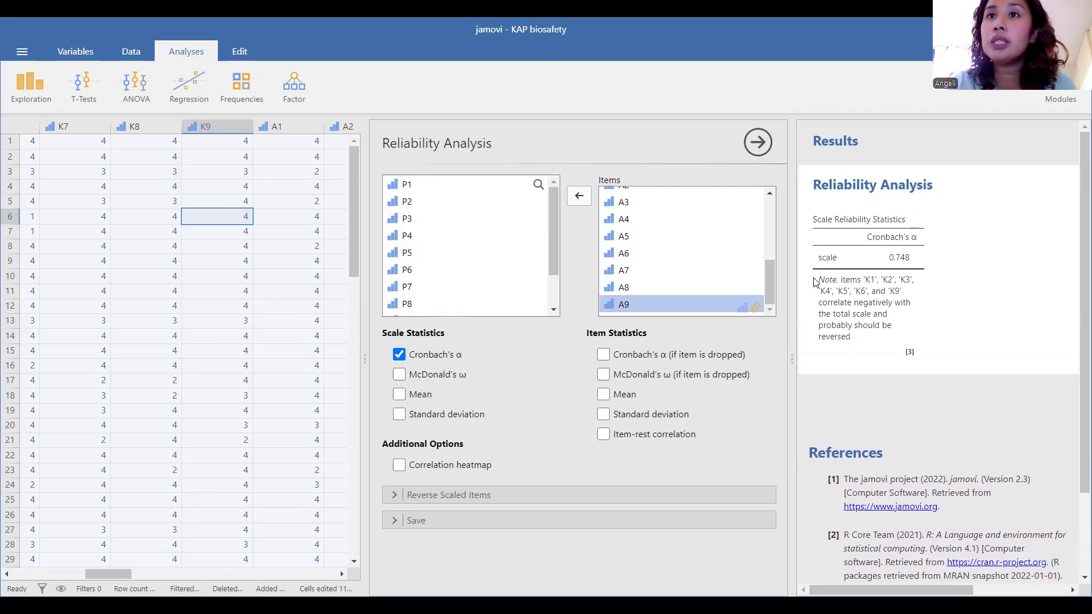
Copy the α 0.748 reliability table to the clipboard and expand Reverse Scaled Items.
right_click(874, 228)
left_click(911, 232)
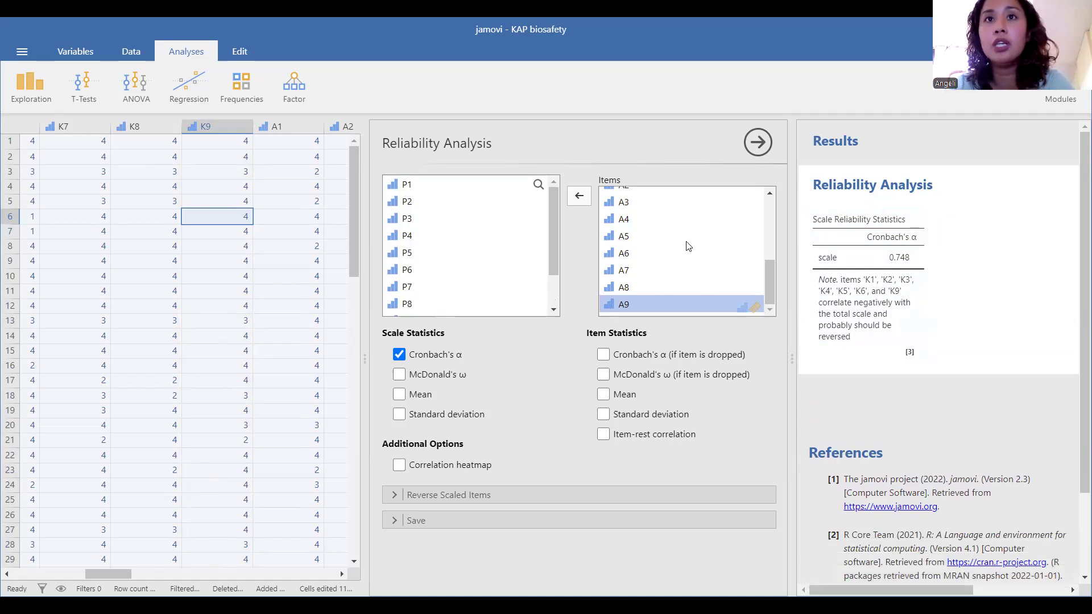
scroll(688, 246, "up", 5)
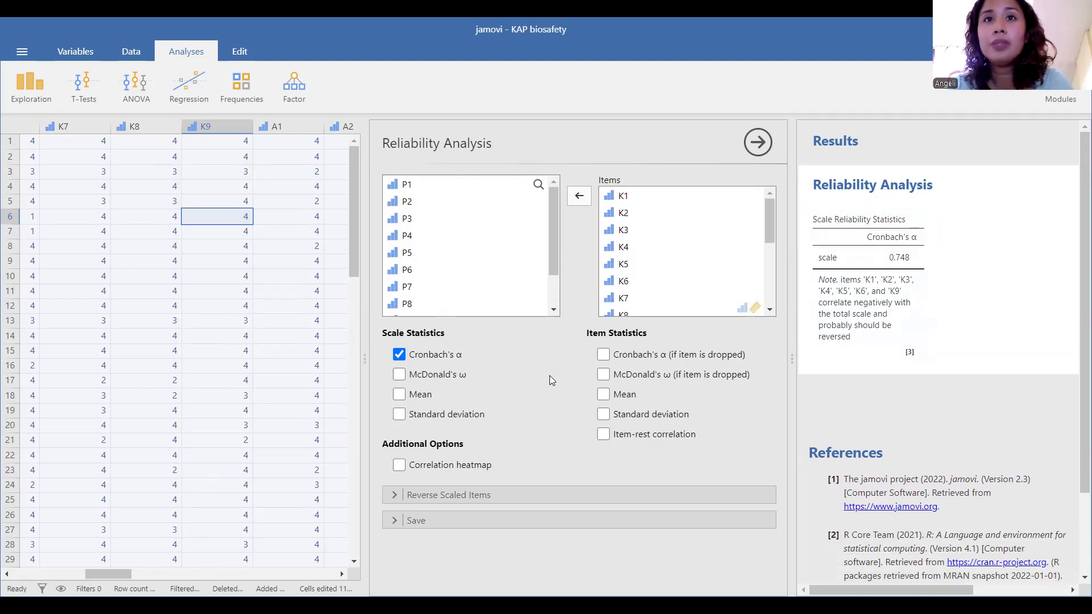
left_click(622, 233)
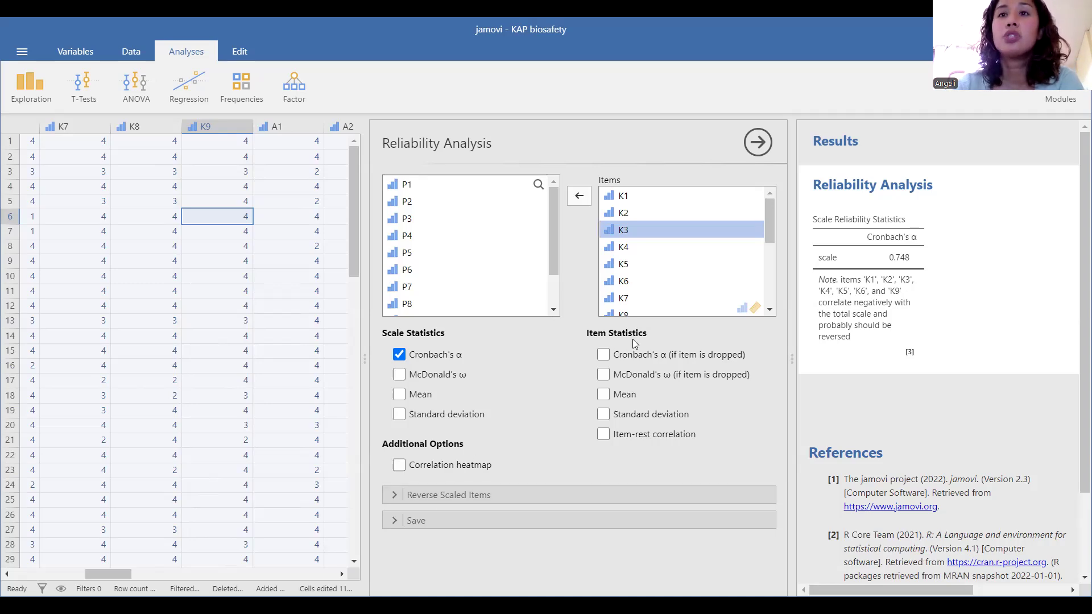
left_click(389, 494)
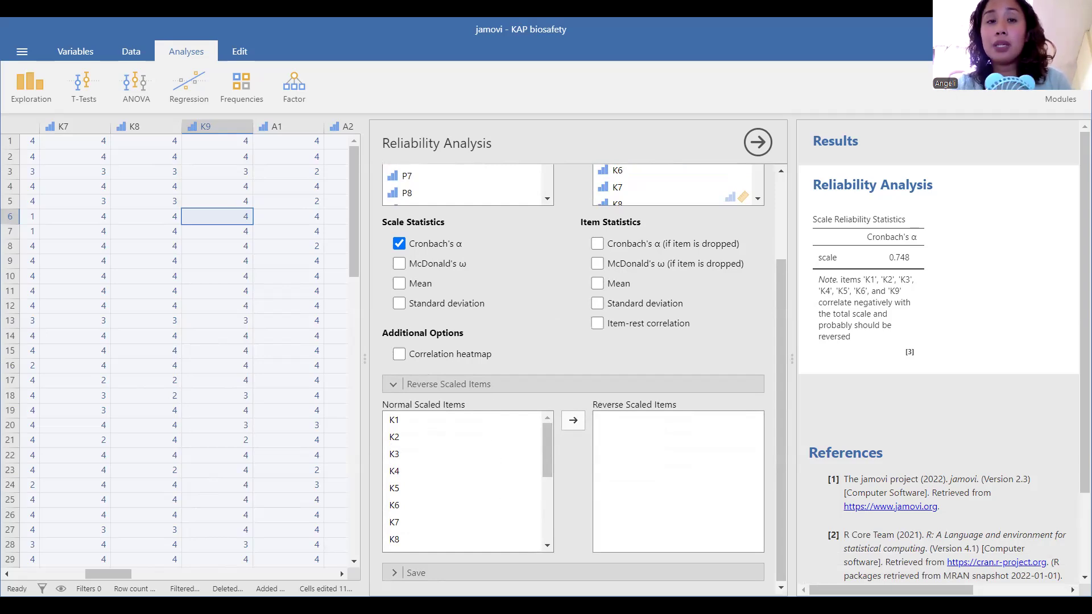
Try reverse-scoring K1, then return it to the normal scaled items.
left_click(441, 503)
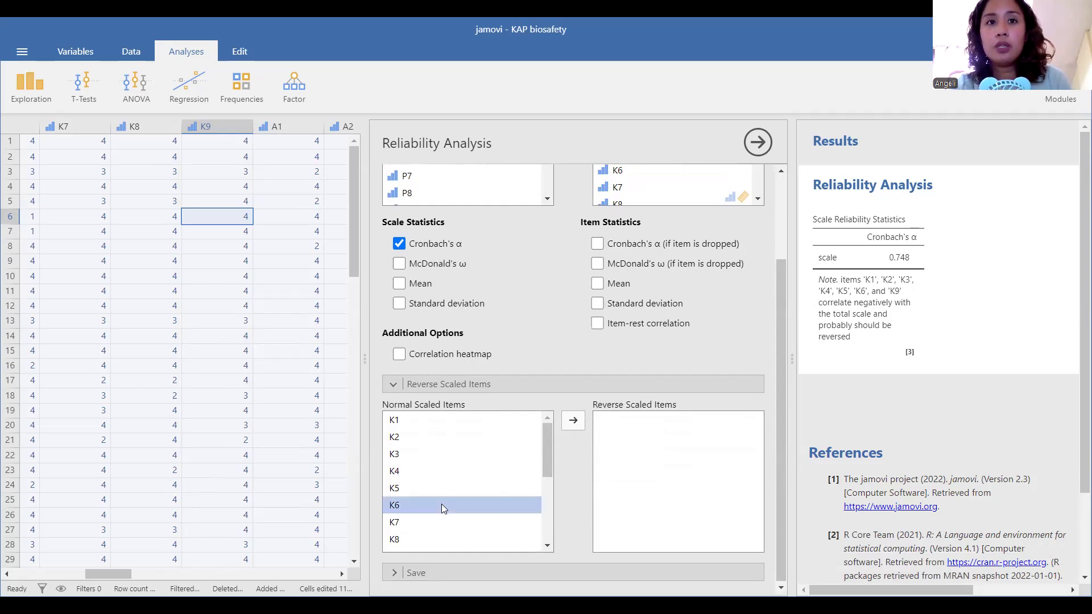
left_click(398, 420)
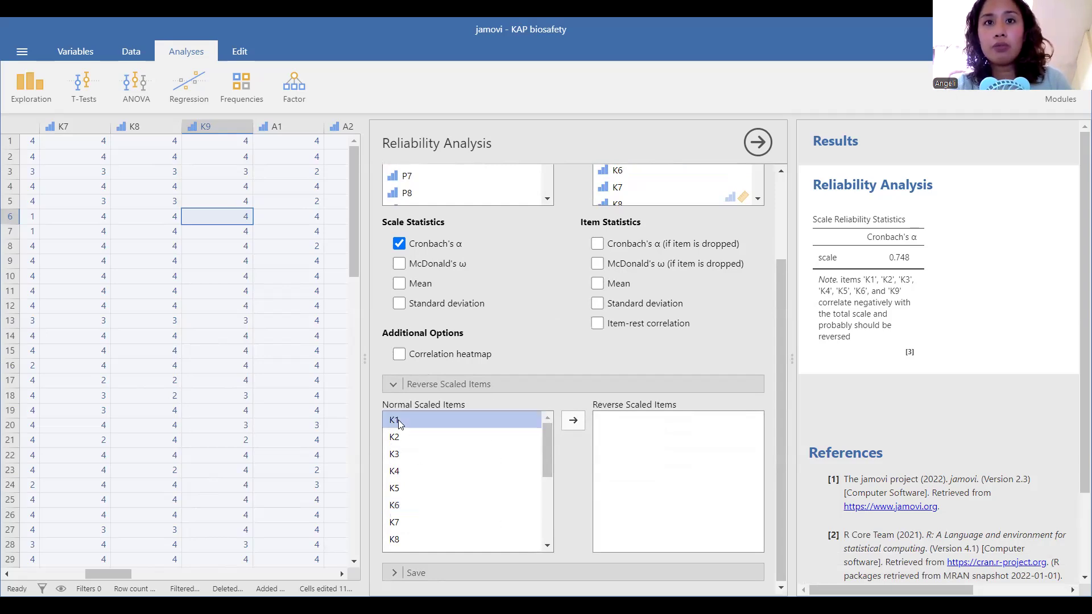
left_click(573, 421)
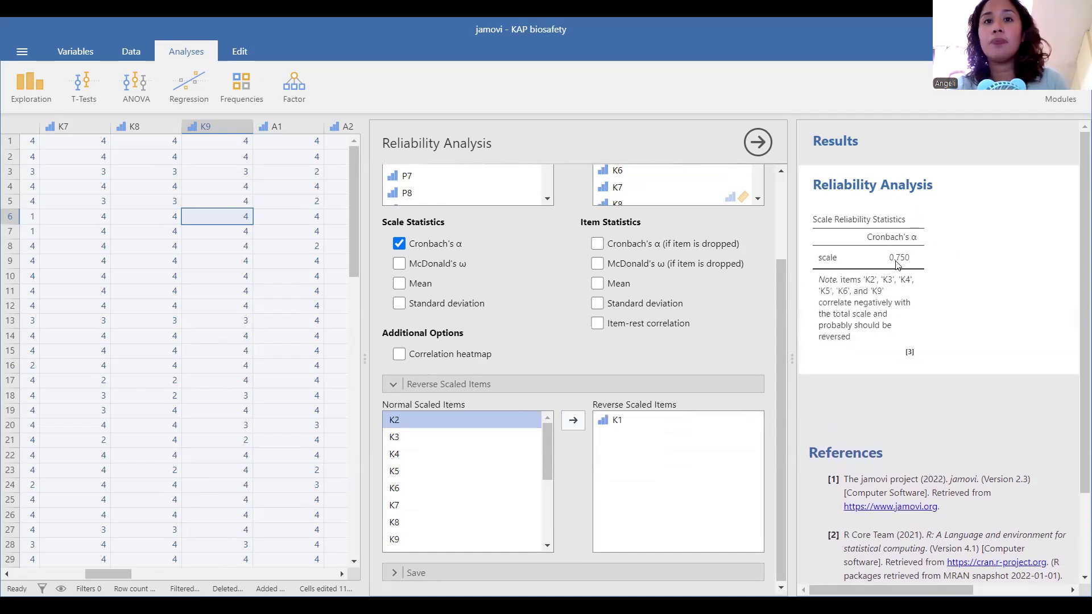
left_click(613, 422)
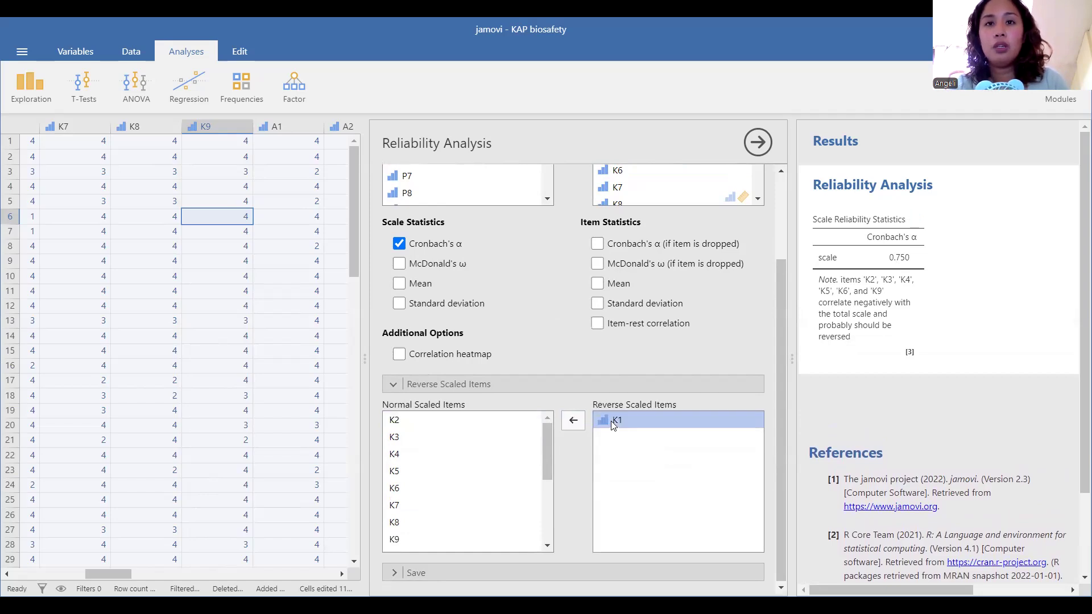
left_click(574, 421)
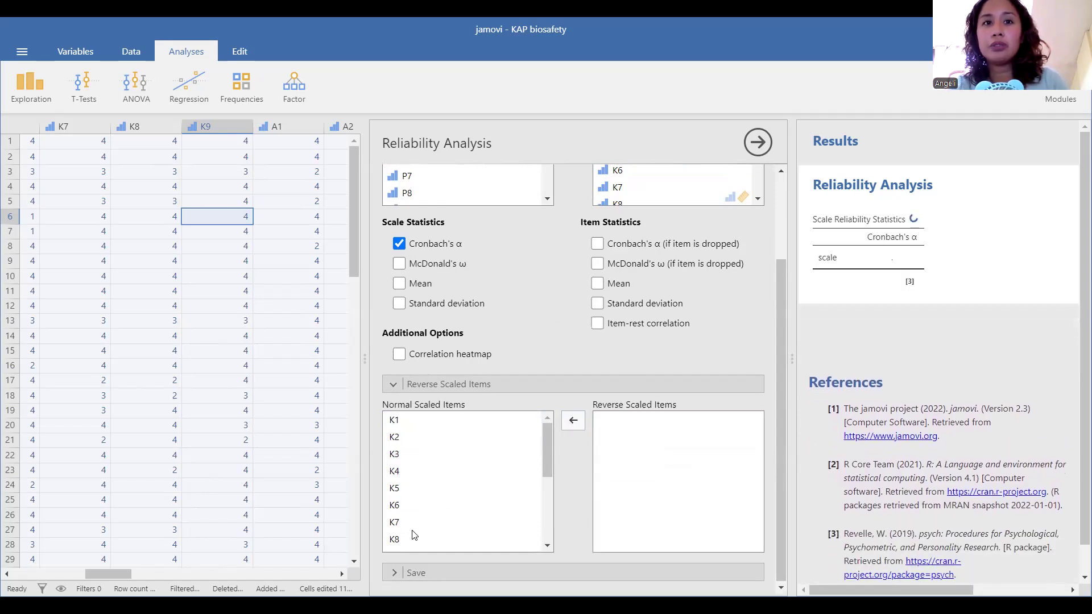
scroll(405, 543, "up", 3)
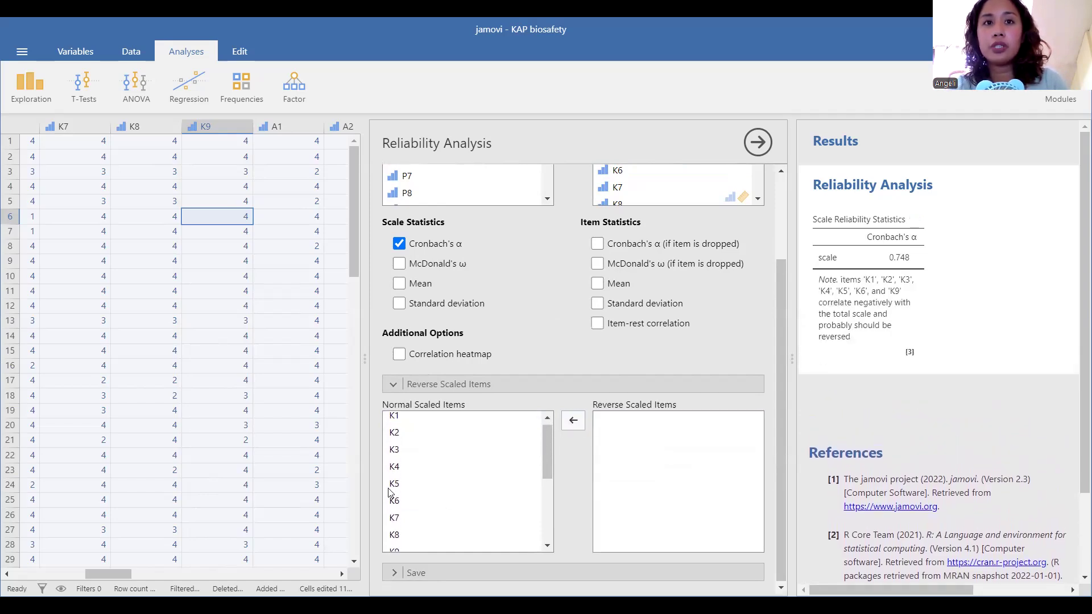
Try reverse-scoring K3 and K4, then undo both reversals.
left_click(395, 458)
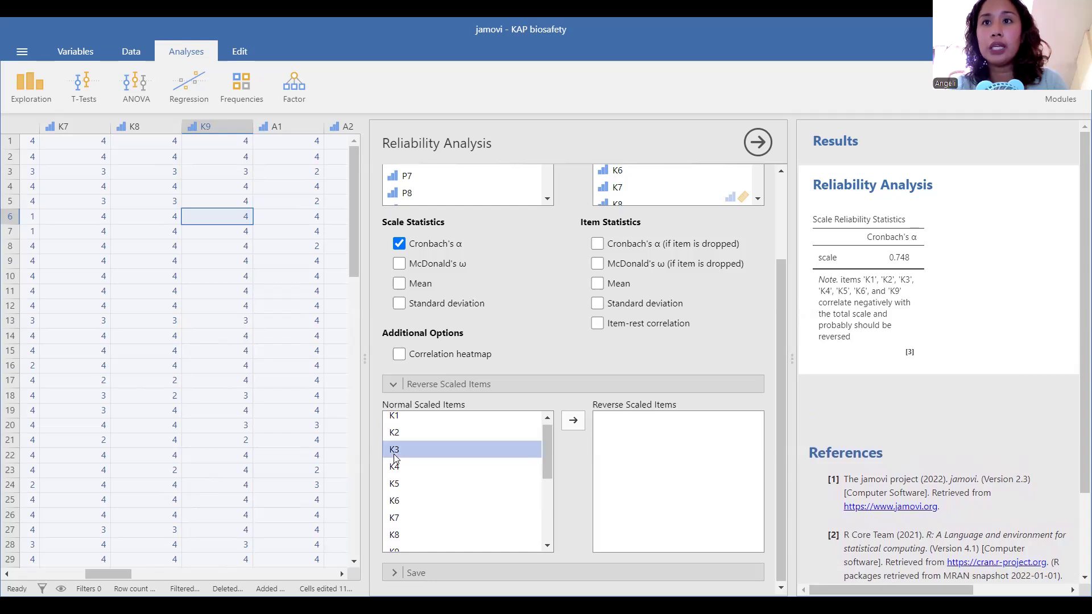
left_click(572, 422)
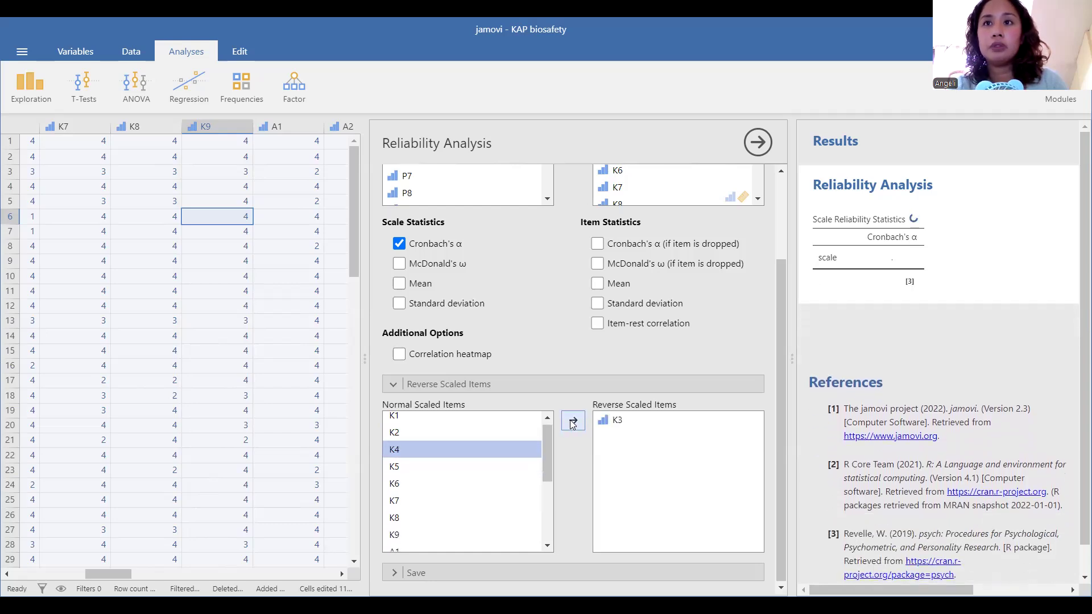
left_click(573, 422)
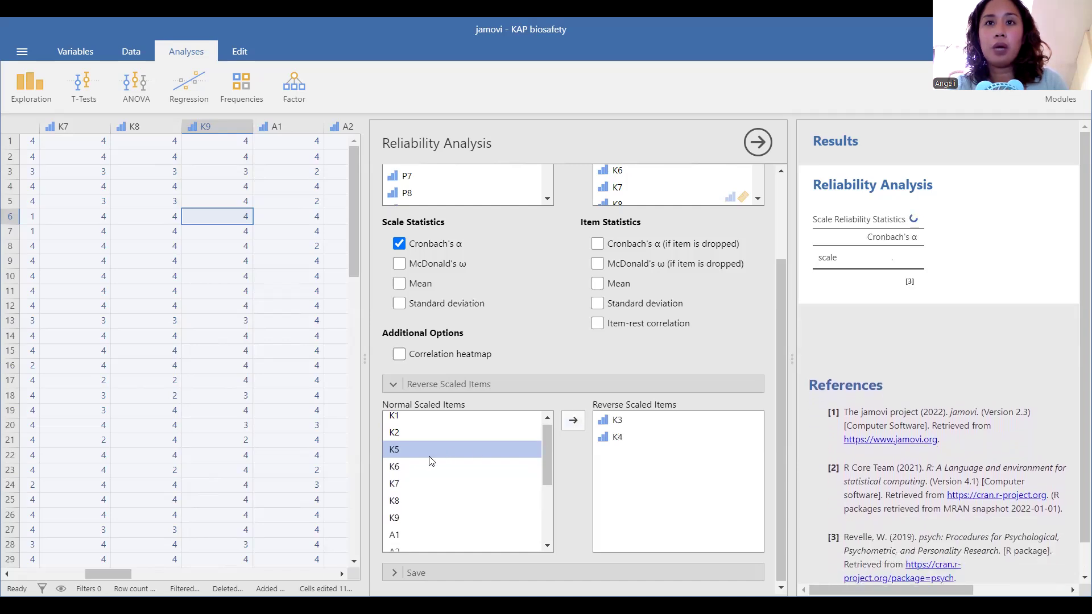
left_click(602, 437)
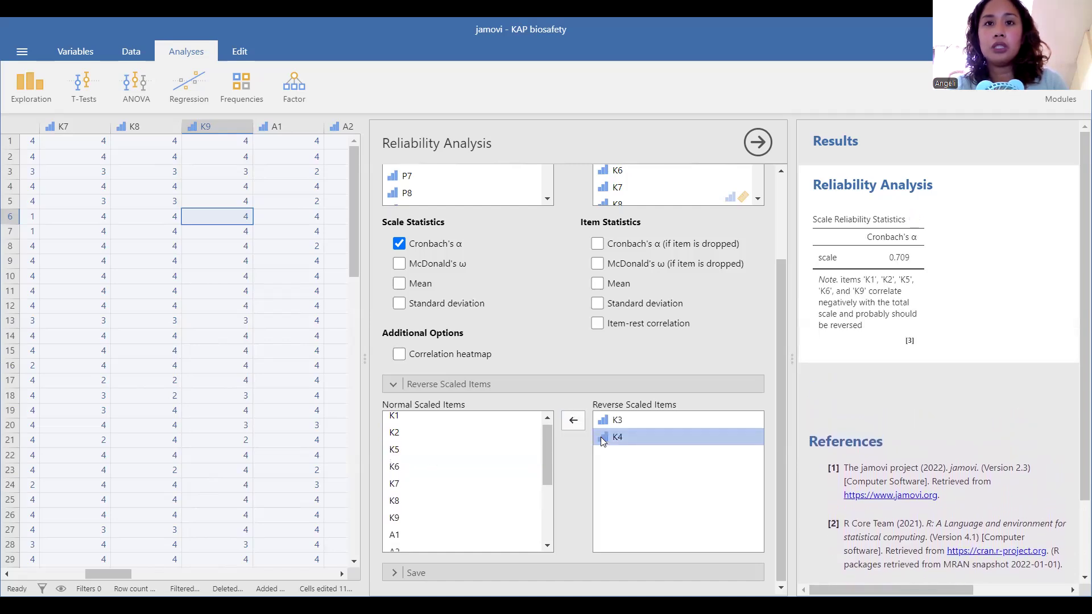
left_click(582, 420)
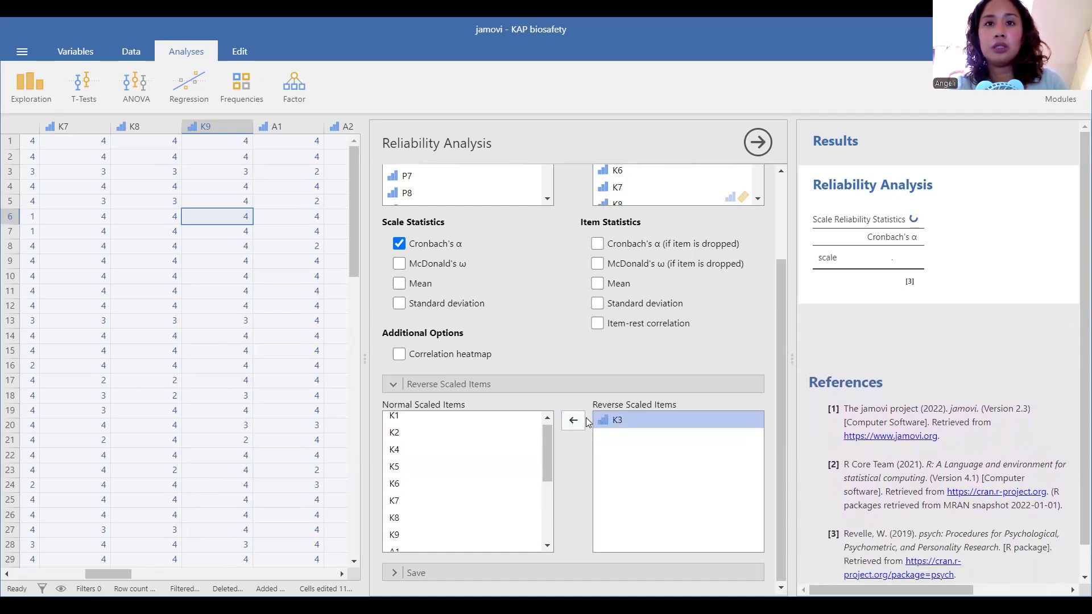
left_click(584, 420)
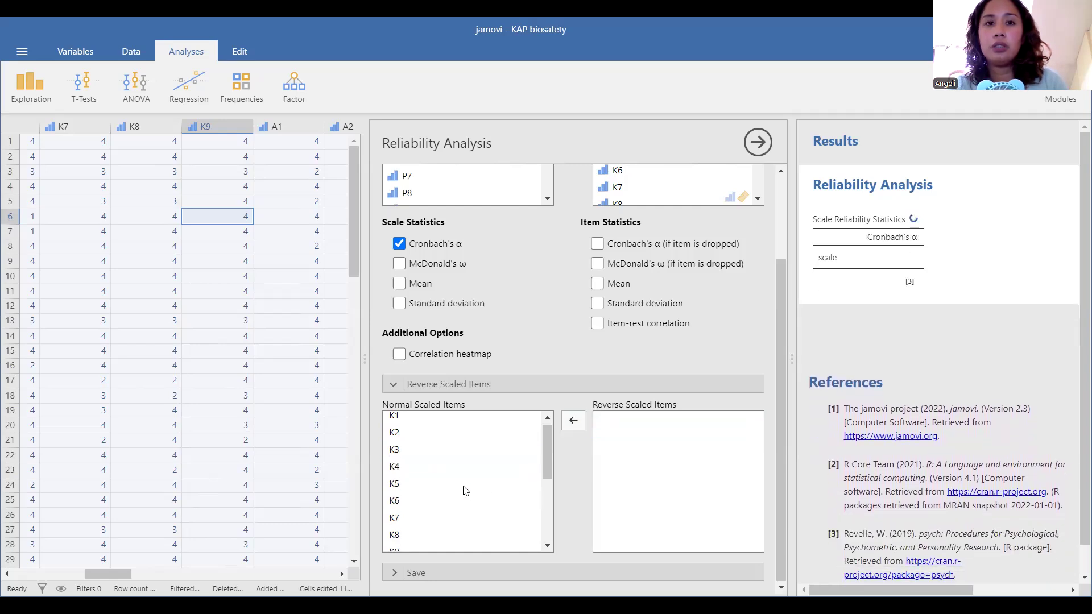
Try reverse-scoring K5, then move it back to Normal Scaled Items.
left_click(400, 483)
left_click(573, 421)
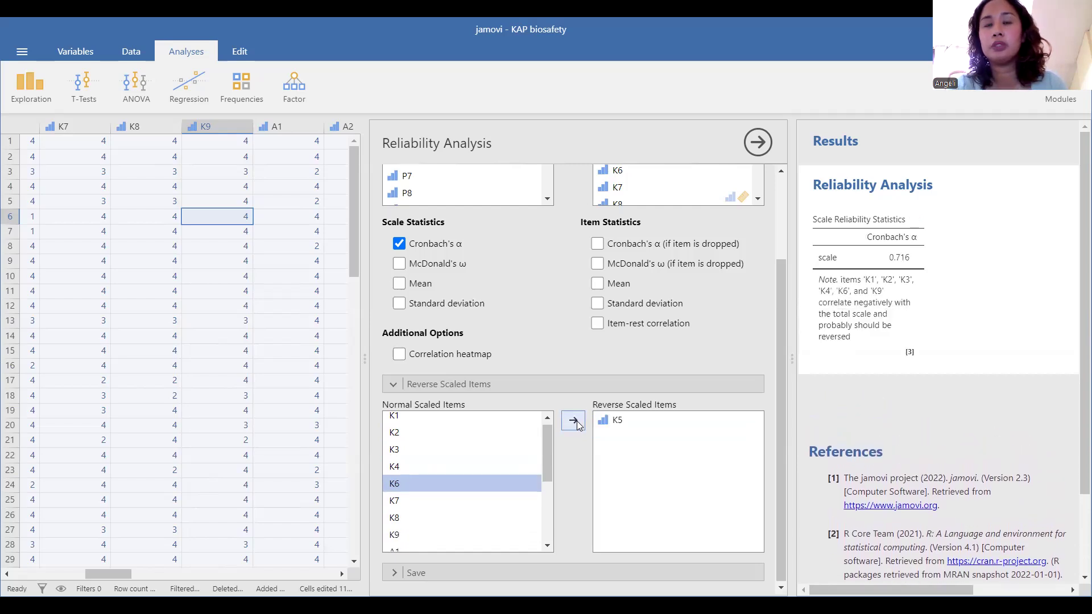
left_click(614, 424)
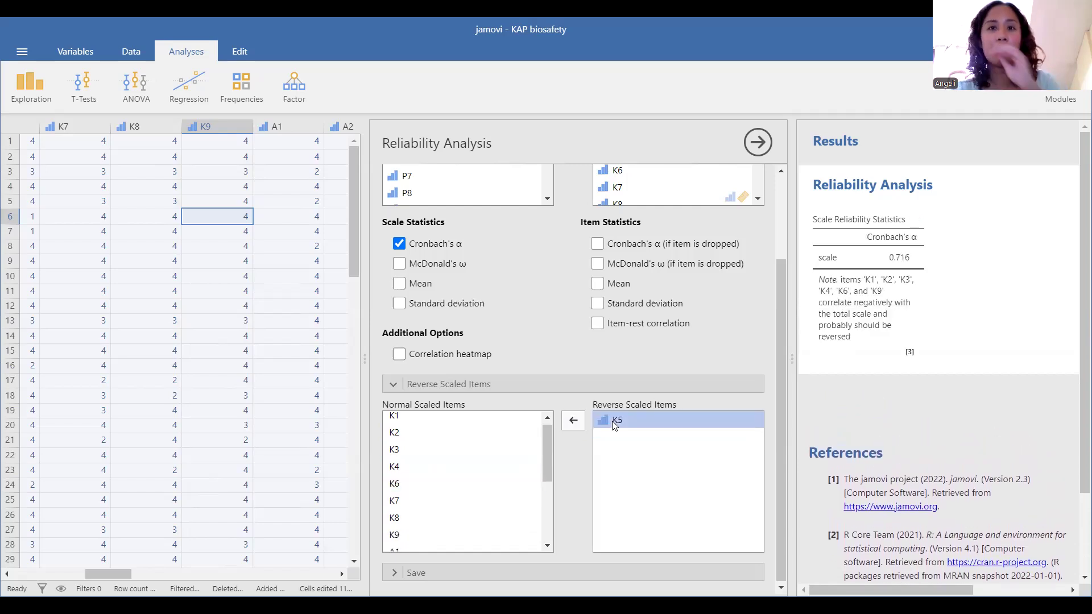
left_click(564, 424)
Try removing K1 and K9 from the scale, then put both back.
scroll(562, 361, "up", 2)
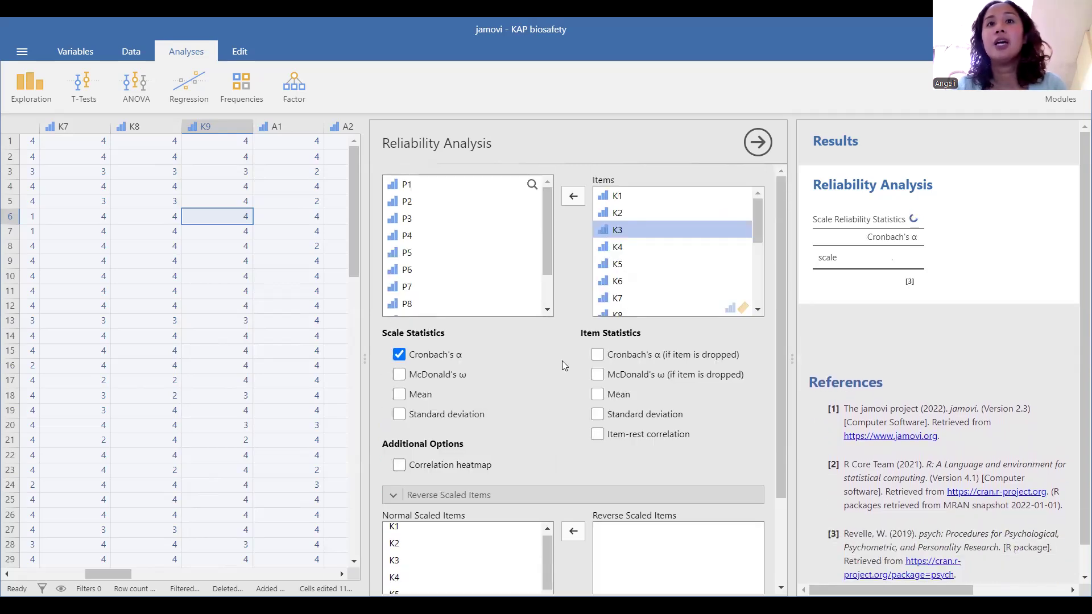
left_click(621, 196)
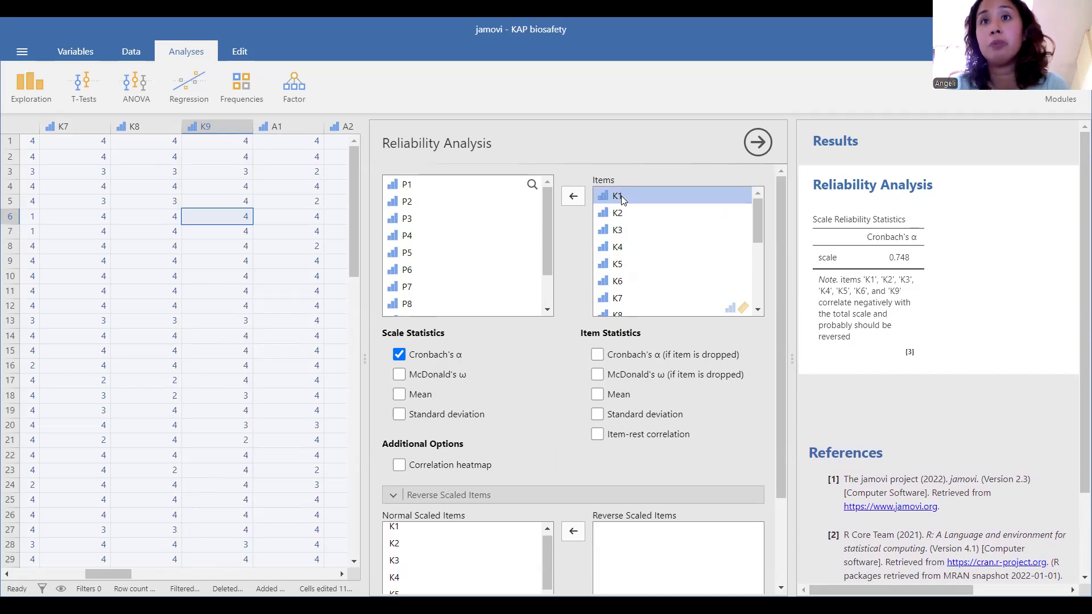
left_click(570, 196)
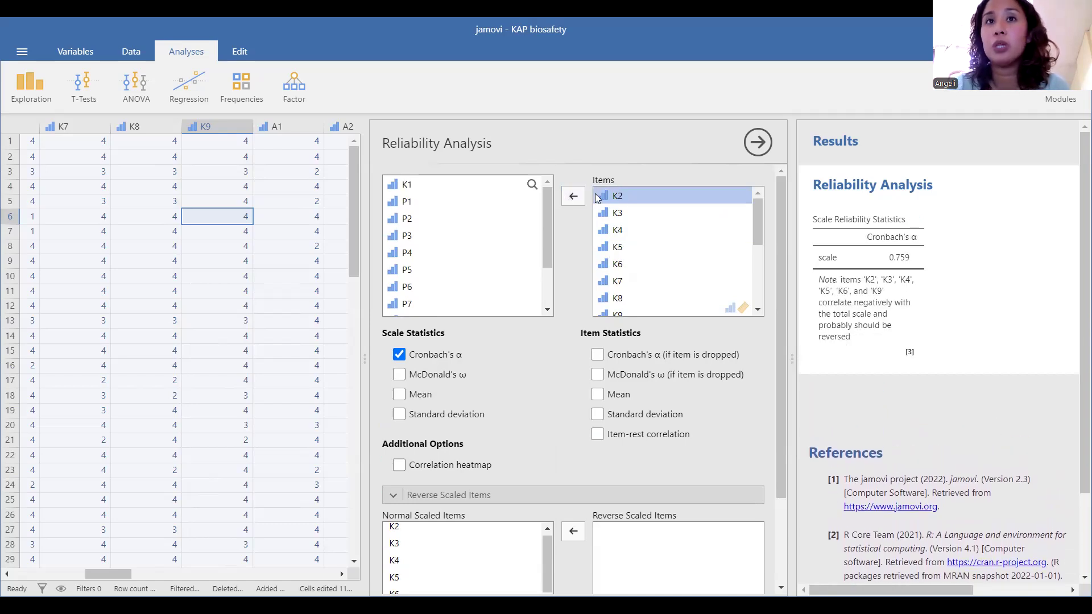
scroll(652, 260, "down", 1)
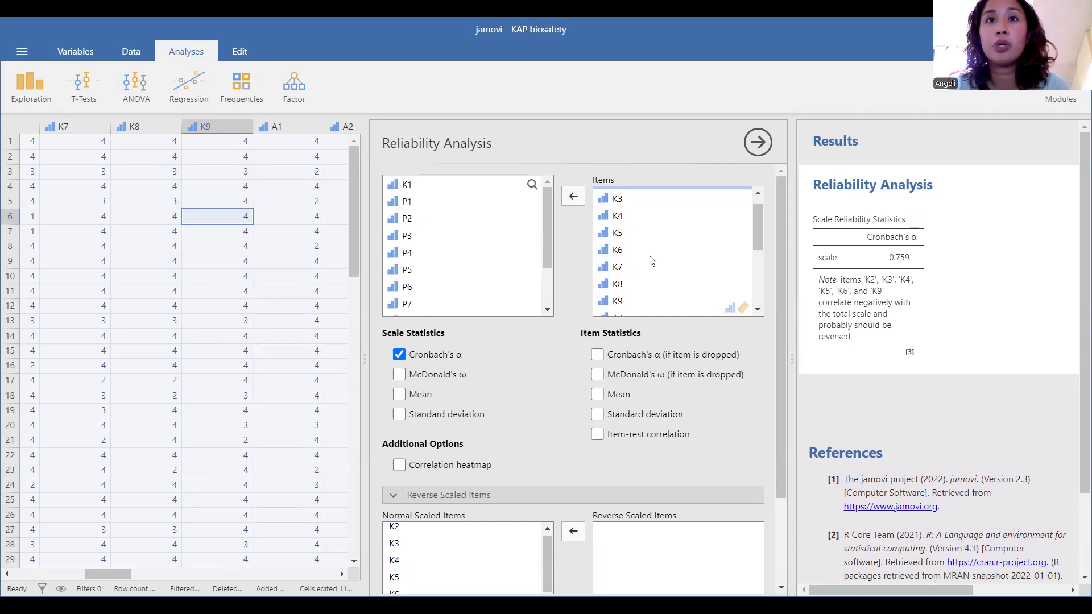
left_click(614, 299)
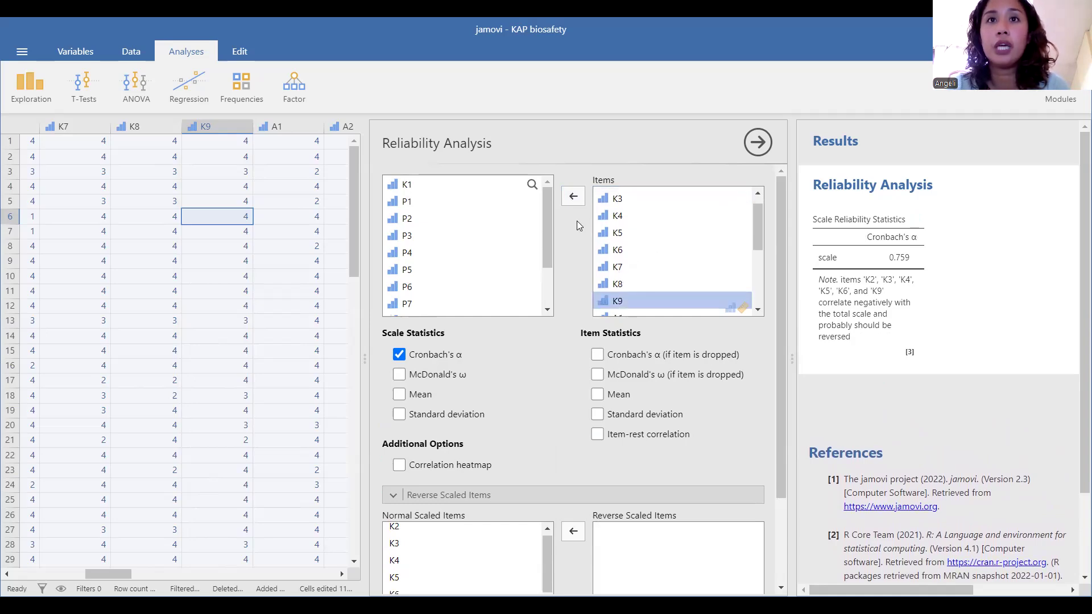
left_click(573, 197)
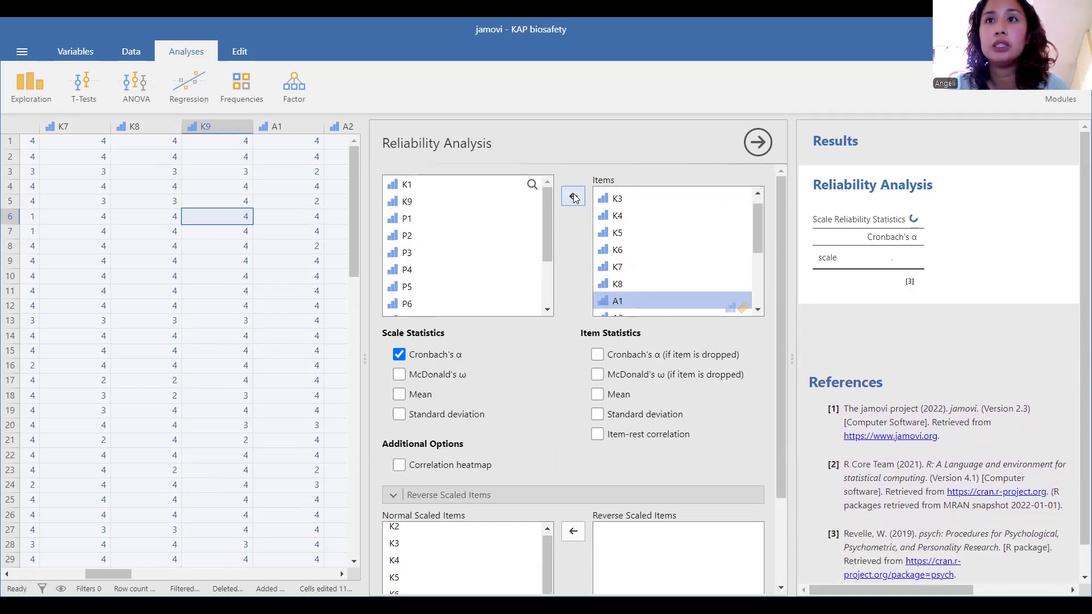
left_click(482, 182)
left_click(488, 200)
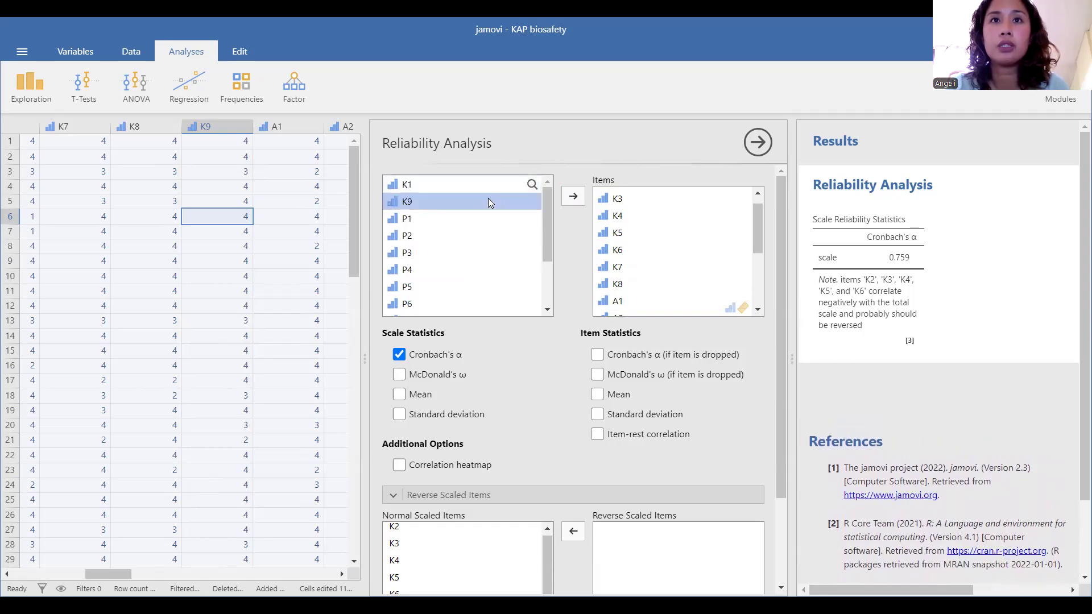
left_click(573, 199)
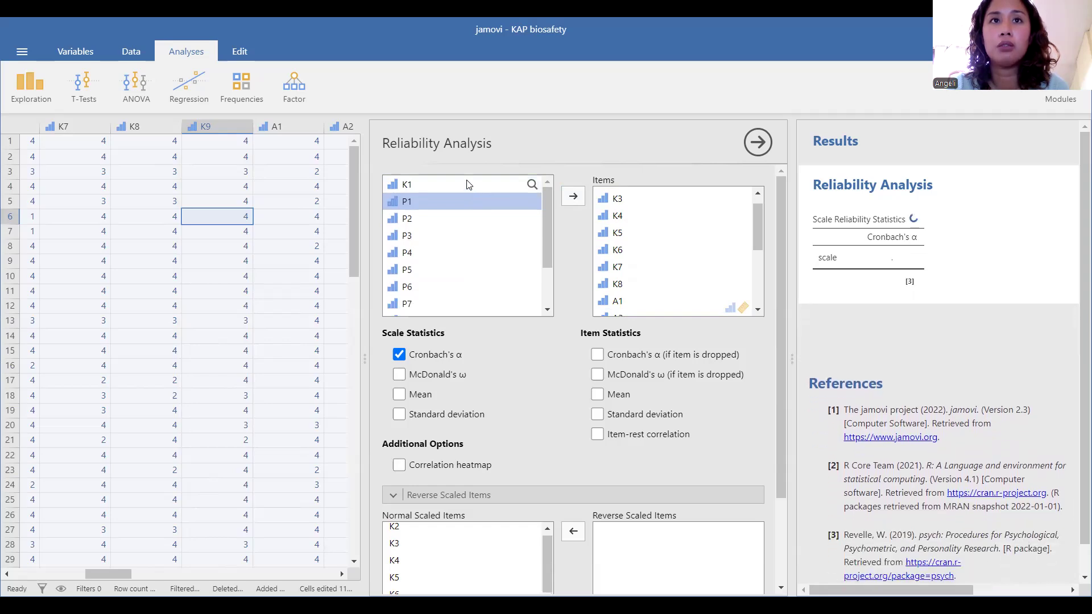
left_click(529, 187)
left_click(573, 196)
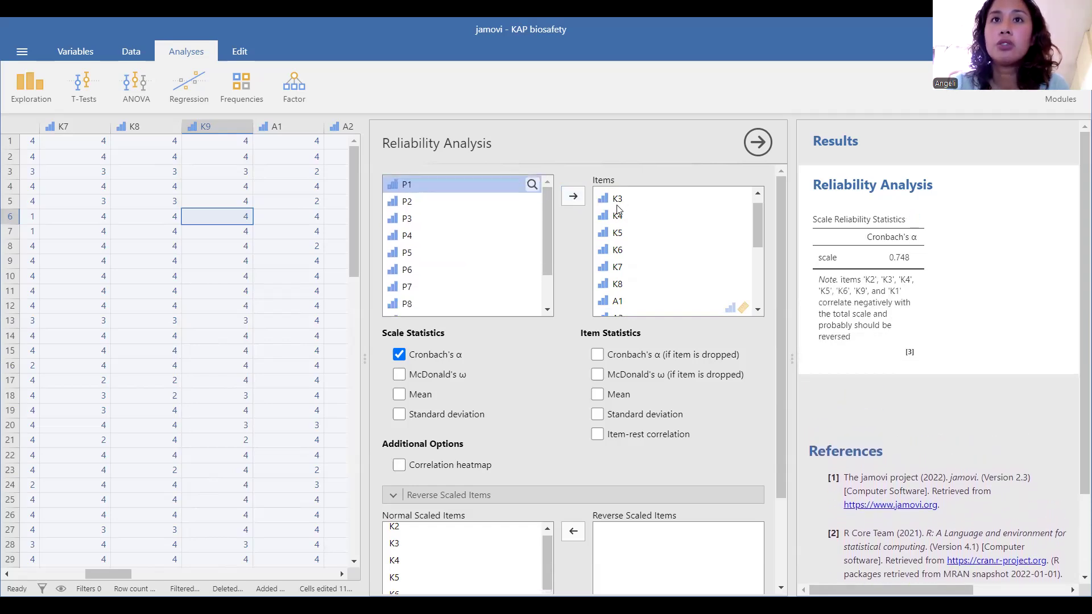
Test removing K3 and restore it, then remove K4 for α 0.770.
left_click(616, 205)
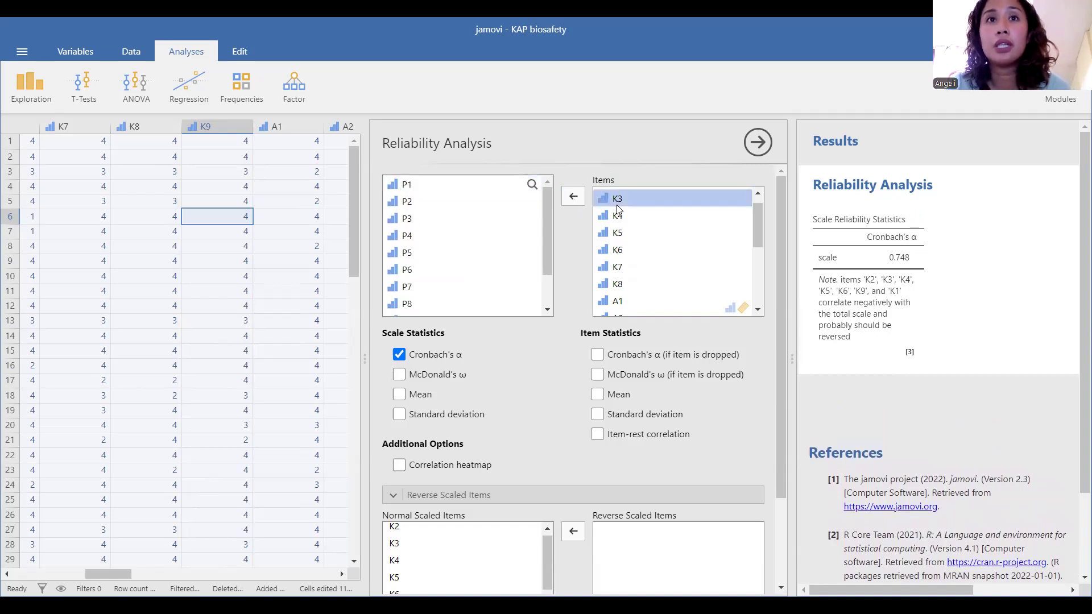
scroll(616, 205, "up", 1)
left_click(627, 195)
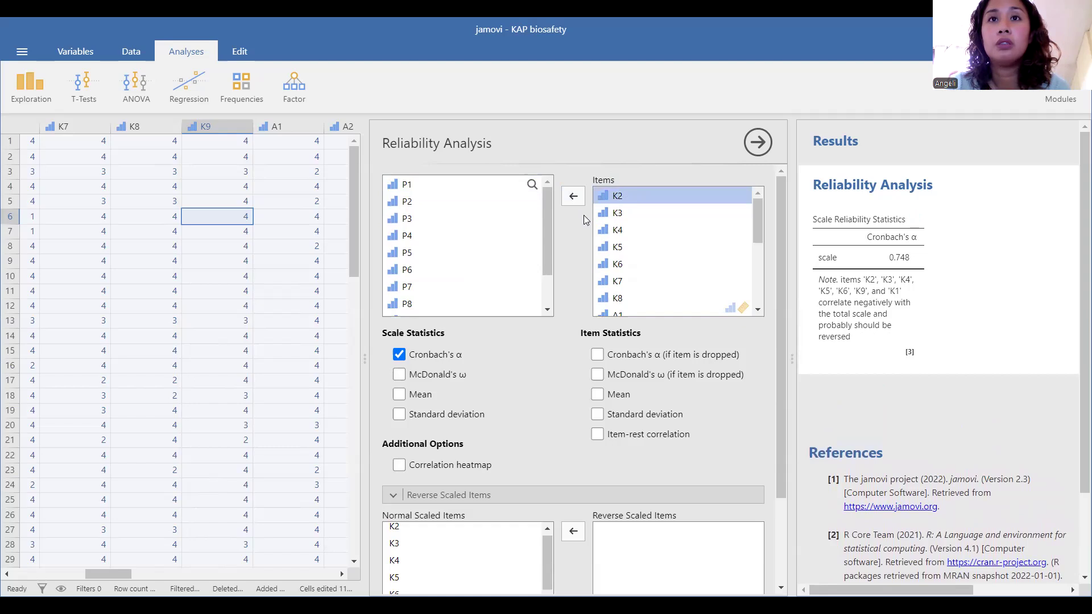
left_click(622, 212)
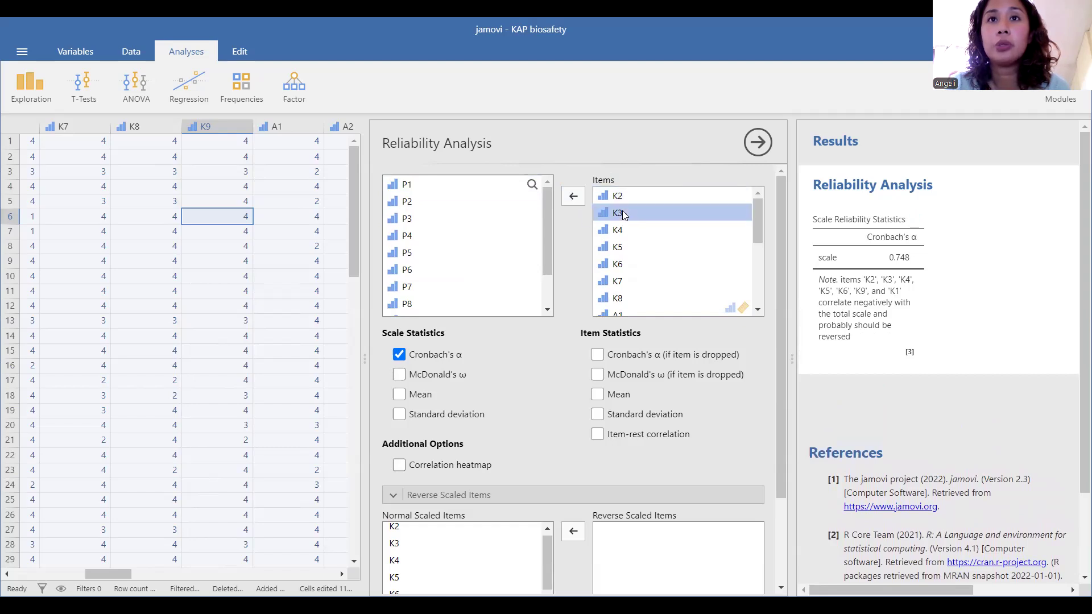
left_click(572, 197)
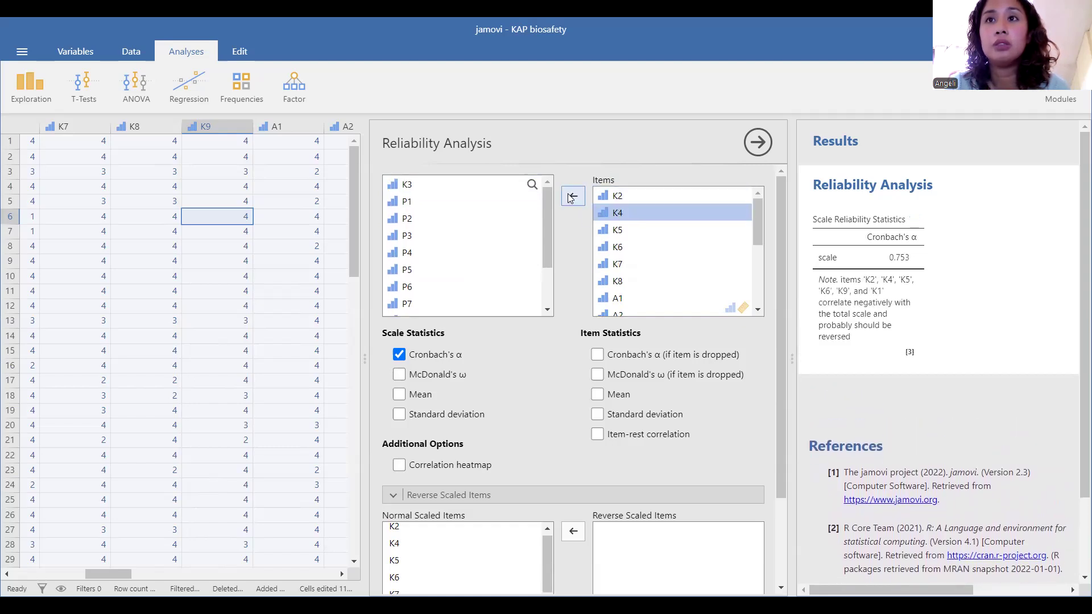
left_click(502, 185)
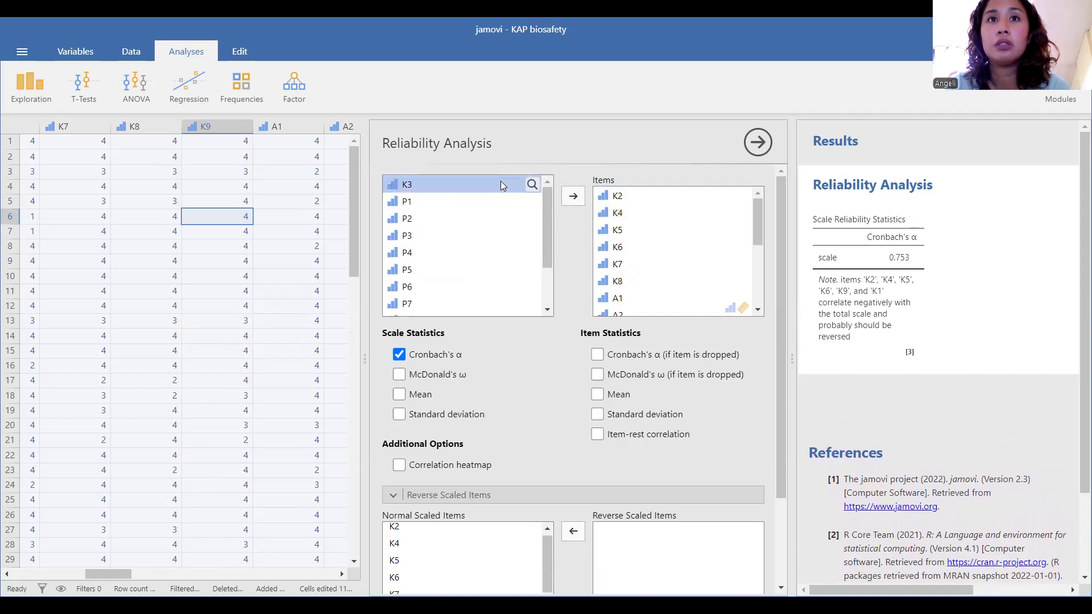
left_click(573, 197)
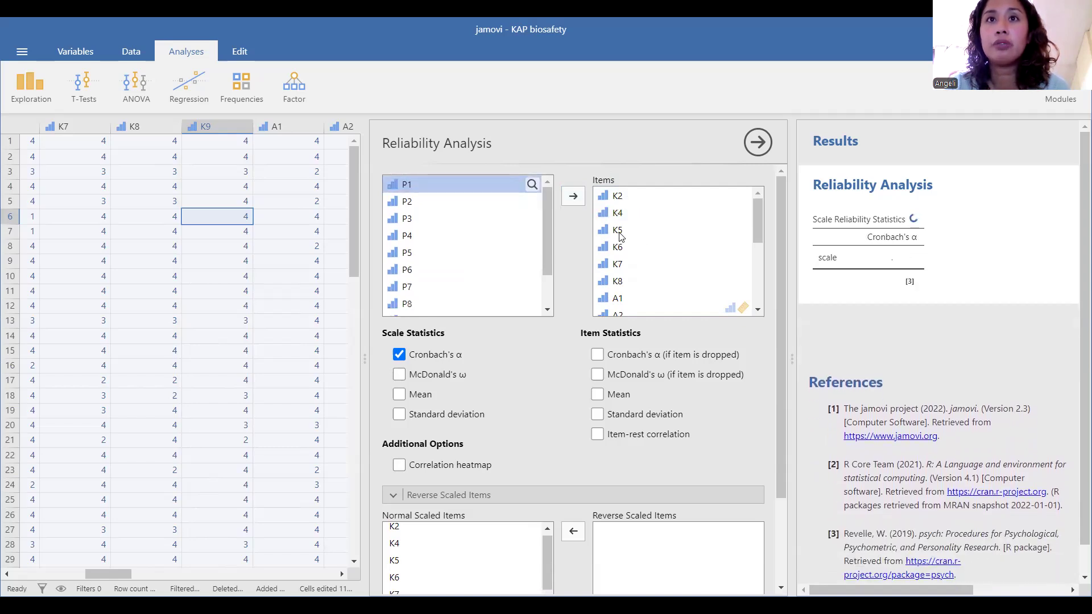
left_click(618, 214)
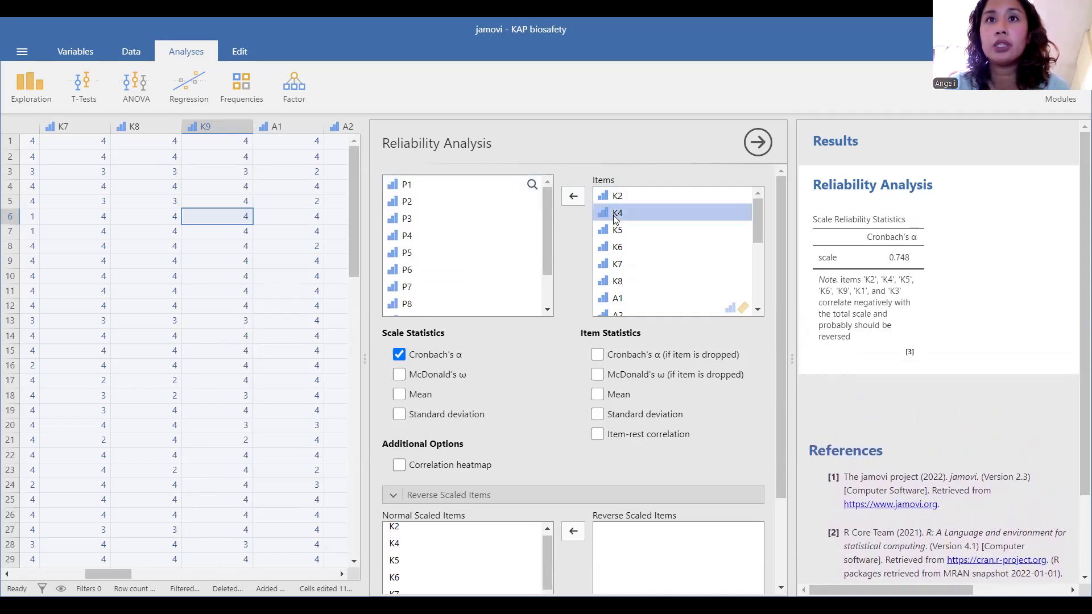
left_click(573, 196)
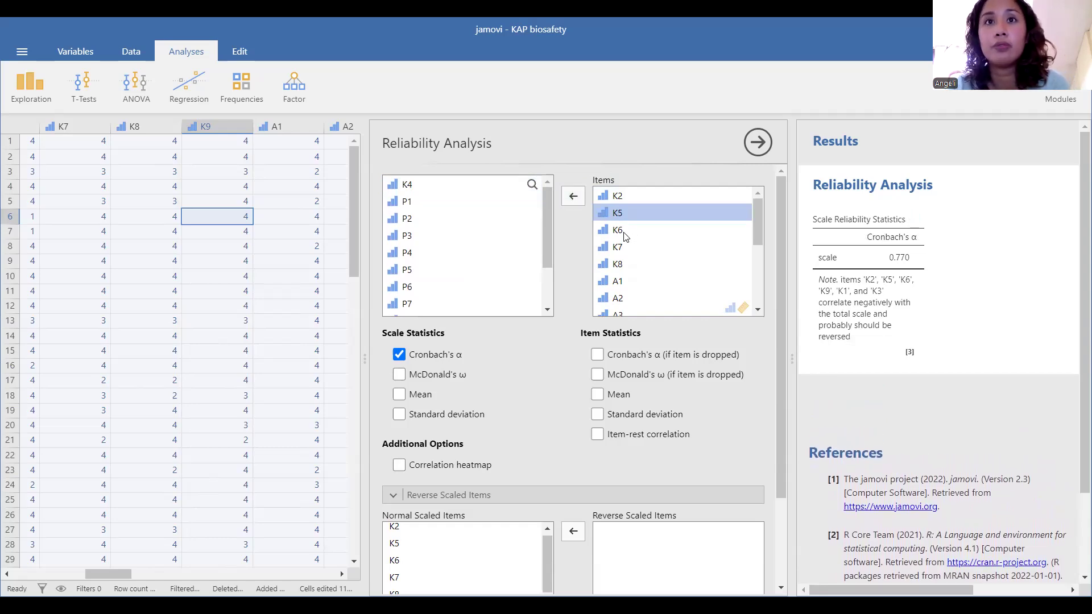
left_click(607, 250)
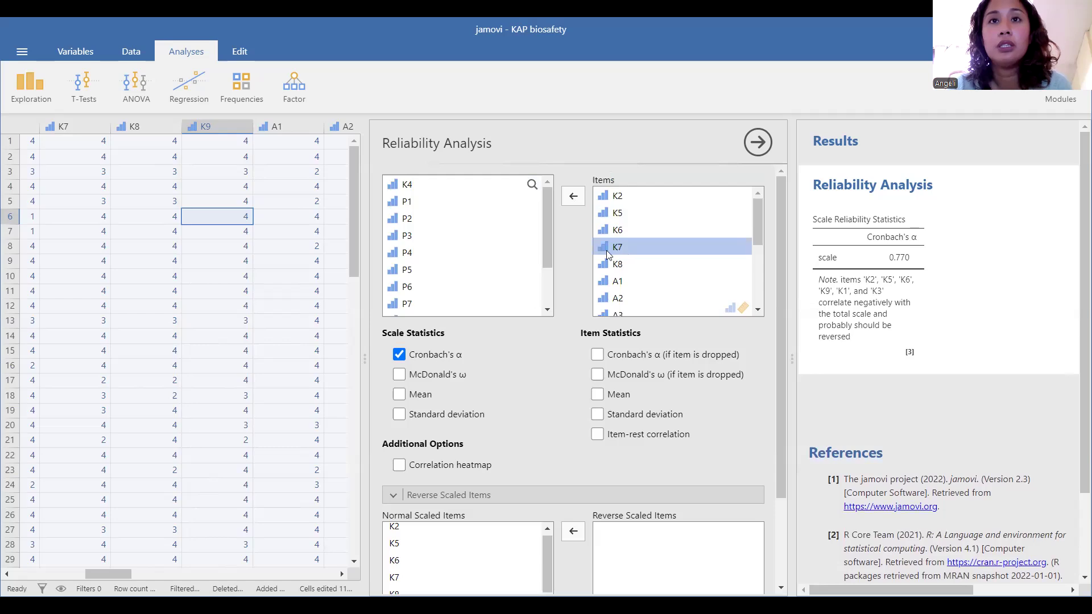
left_click(575, 196)
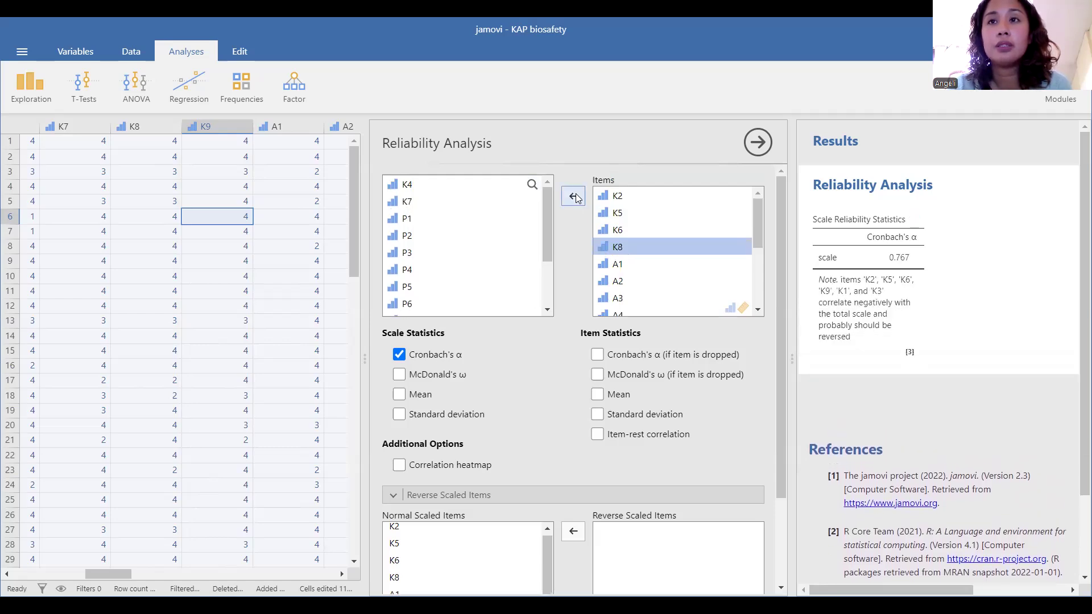
left_click(447, 201)
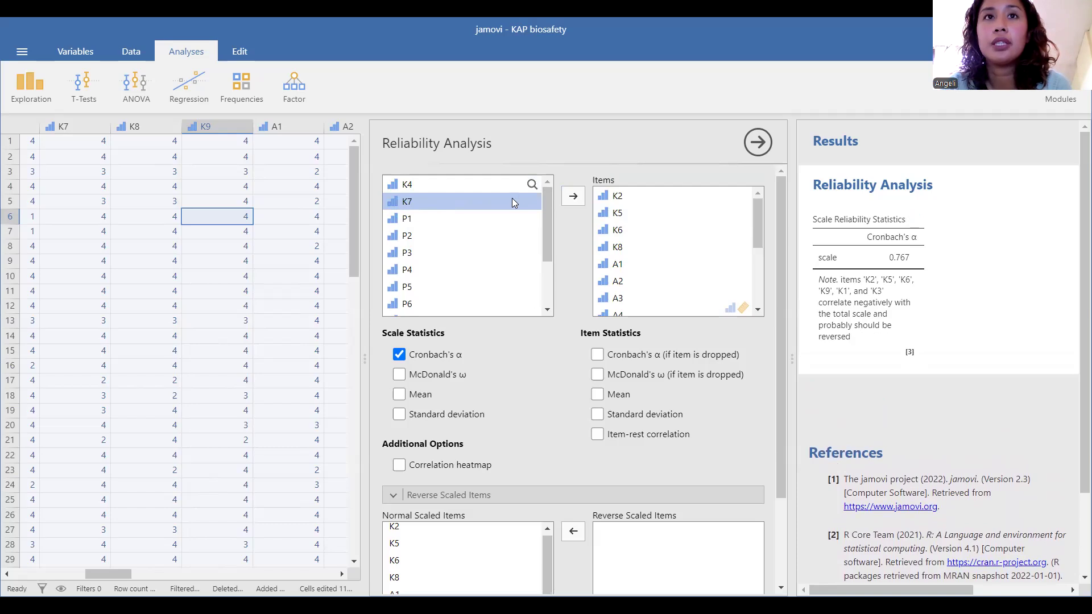
left_click(566, 200)
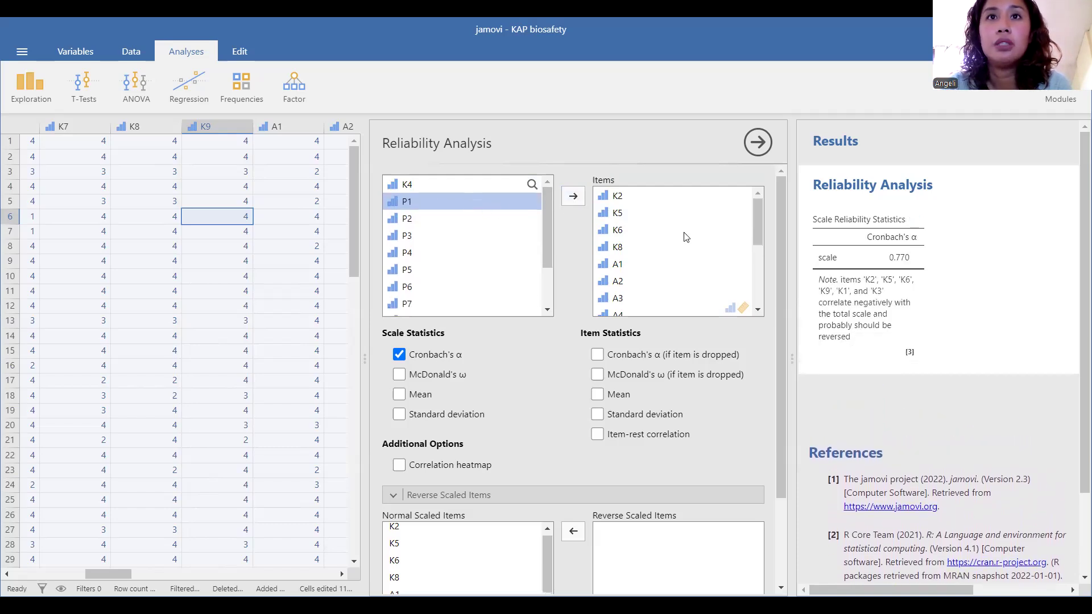
left_click(601, 250)
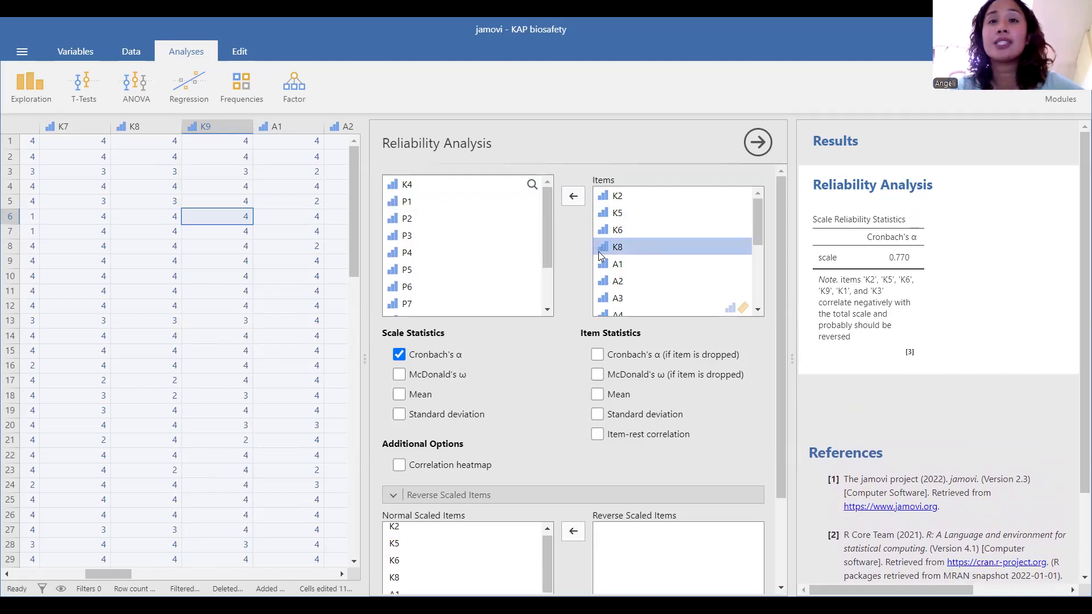
scroll(648, 259, "down", 3)
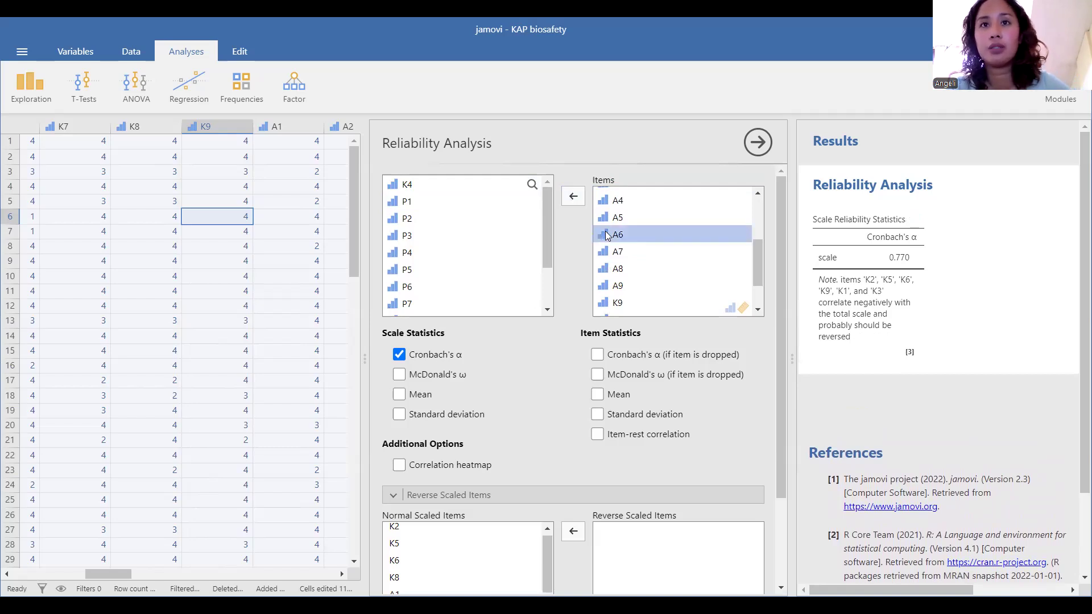
left_click(607, 235)
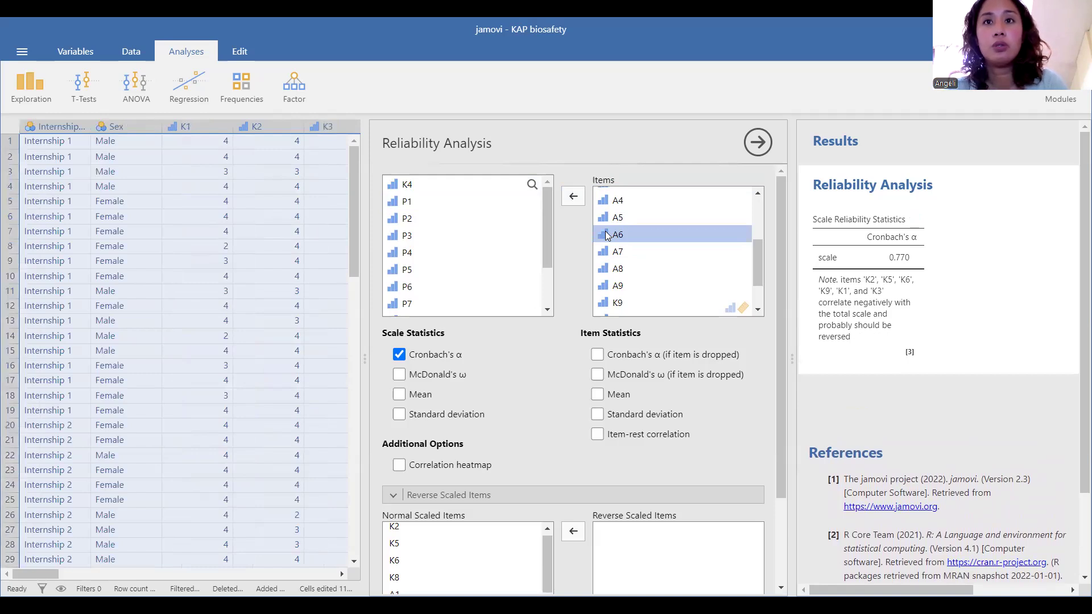
scroll(607, 235, "up", 3)
left_click(618, 198)
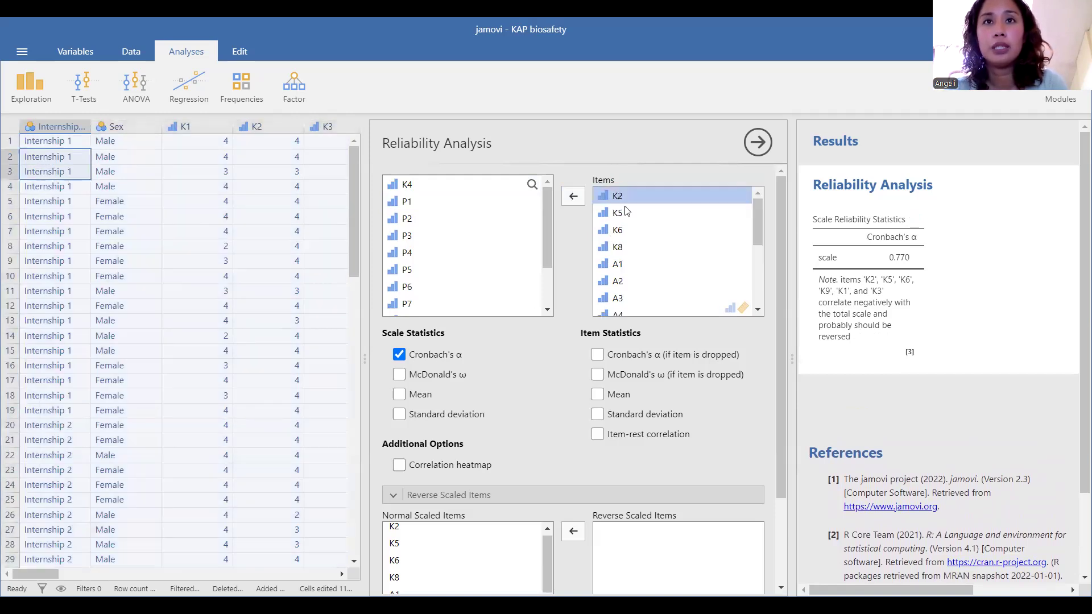
Clear all K and A items out of the reliability scale.
left_click(626, 212)
left_click(611, 200)
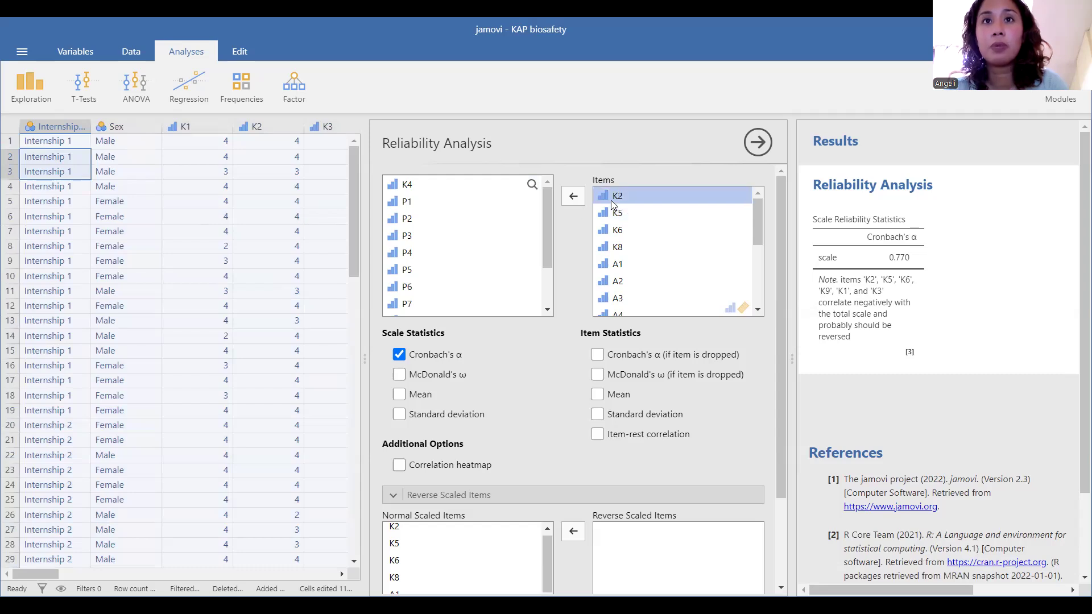
left_click(573, 196)
left_click(573, 197)
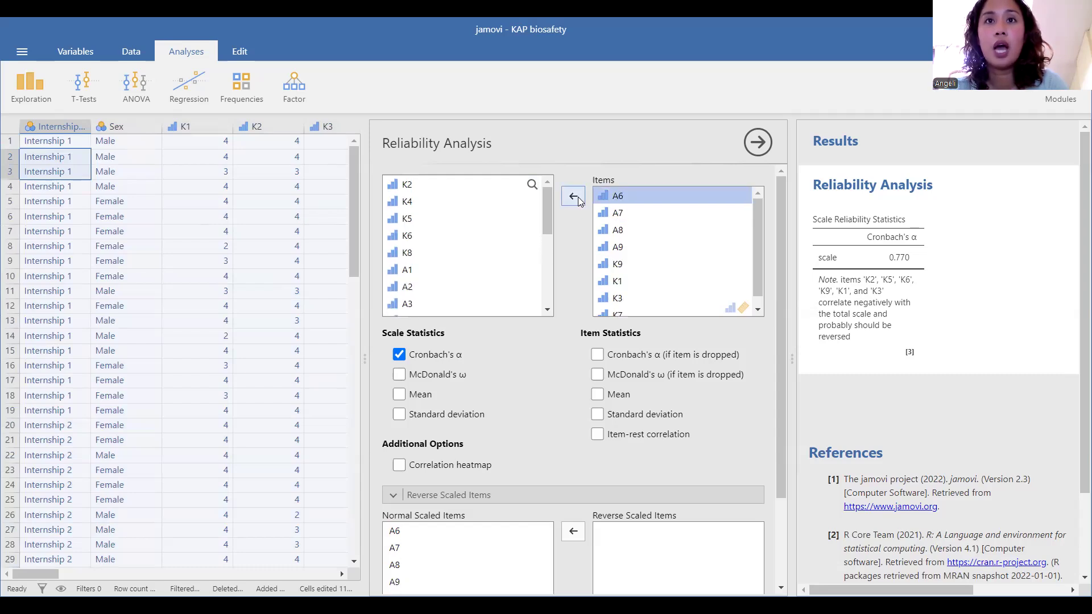
left_click(577, 196)
left_click(578, 197)
left_click(578, 197)
left_click(577, 196)
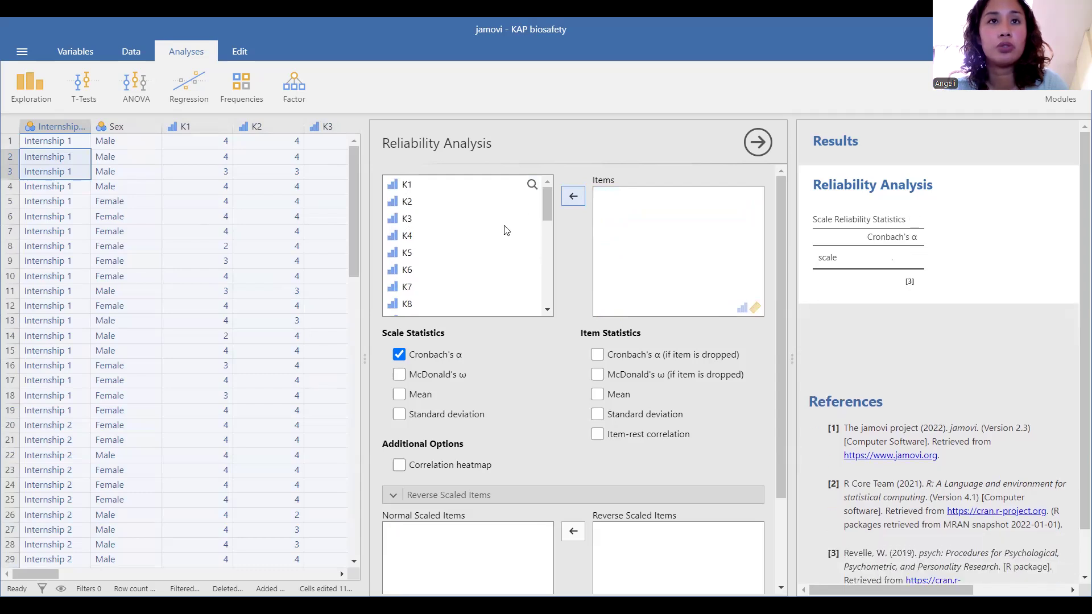
Move practice items P1 through P9 into the scale Items list.
scroll(505, 231, "down", 5)
scroll(504, 230, "down", 5)
scroll(503, 239, "down", 1)
scroll(499, 263, "up", 1)
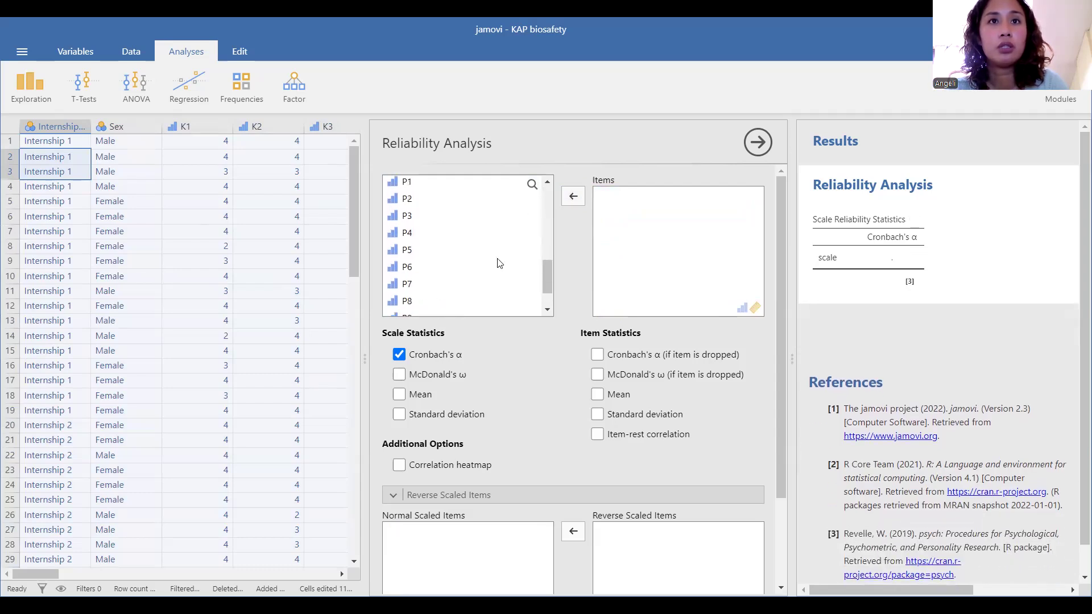
scroll(498, 262, "up", 1)
left_click(511, 200)
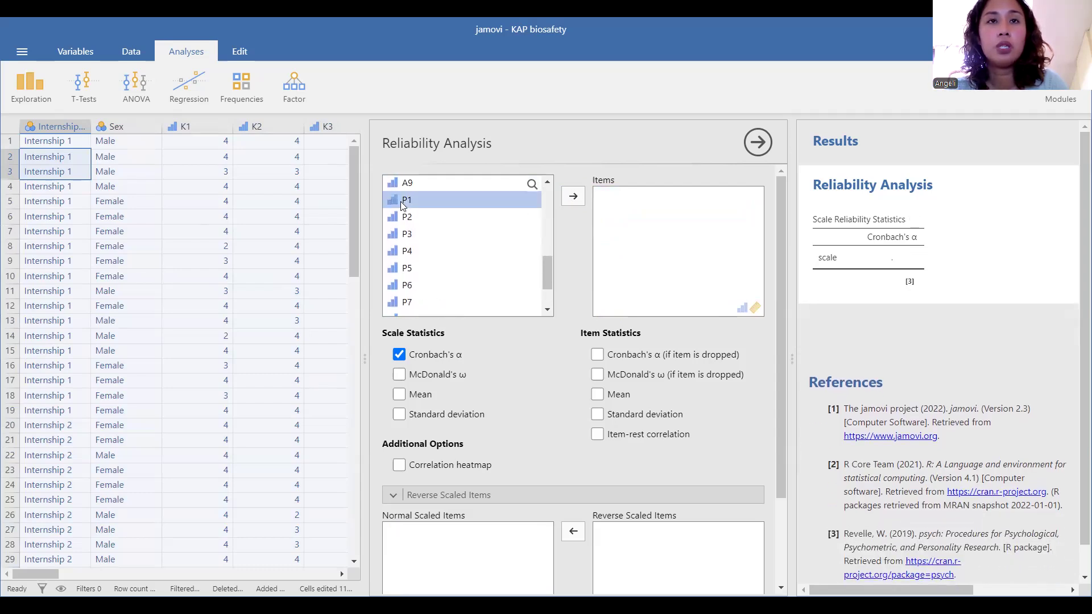
left_click(563, 194)
left_click(562, 194)
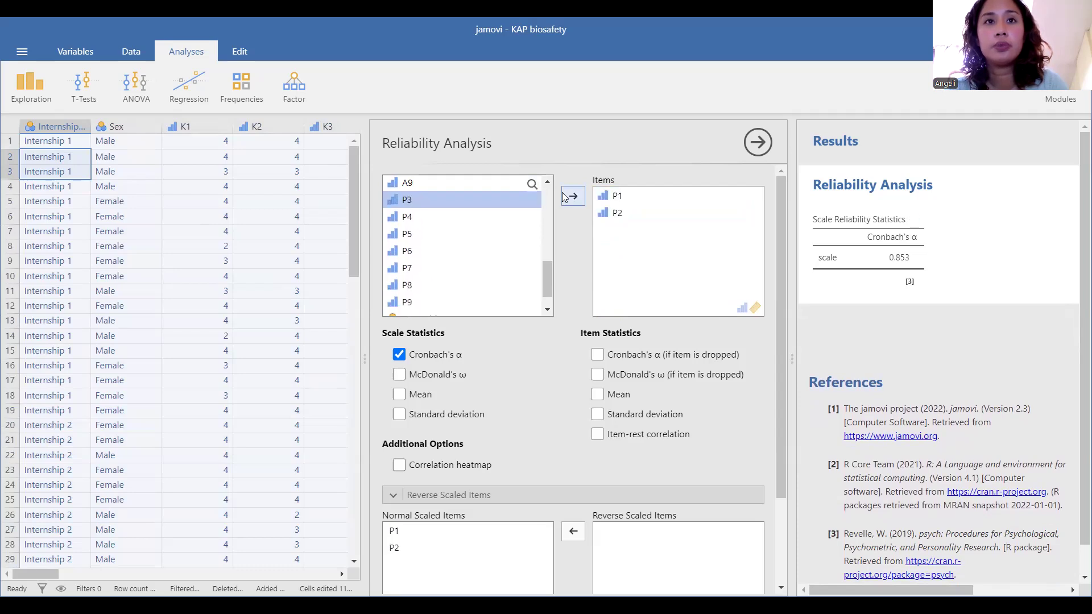
left_click(562, 194)
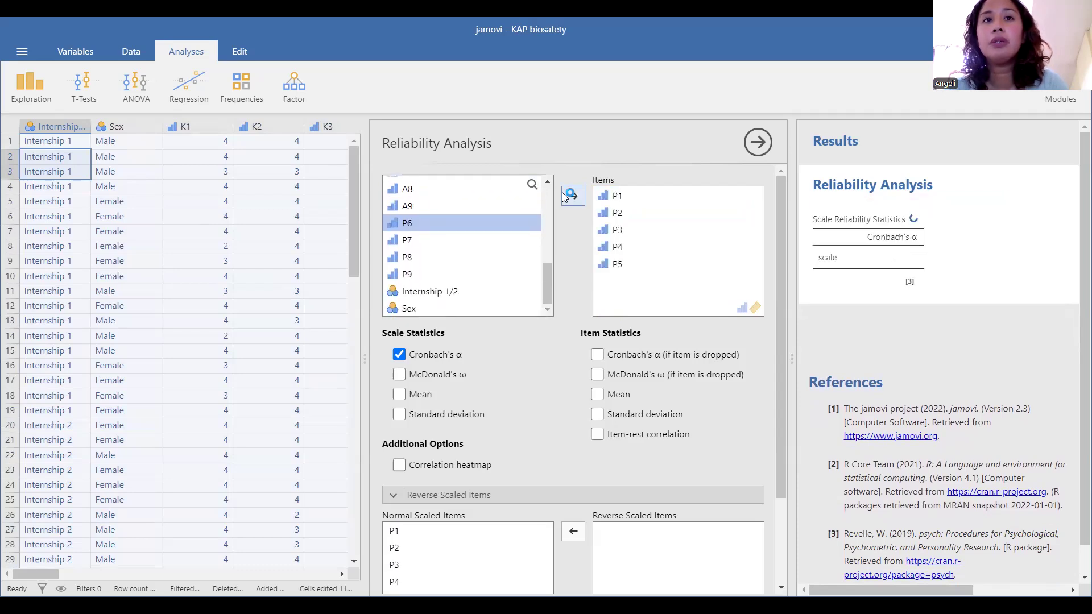
left_click(562, 195)
left_click(563, 194)
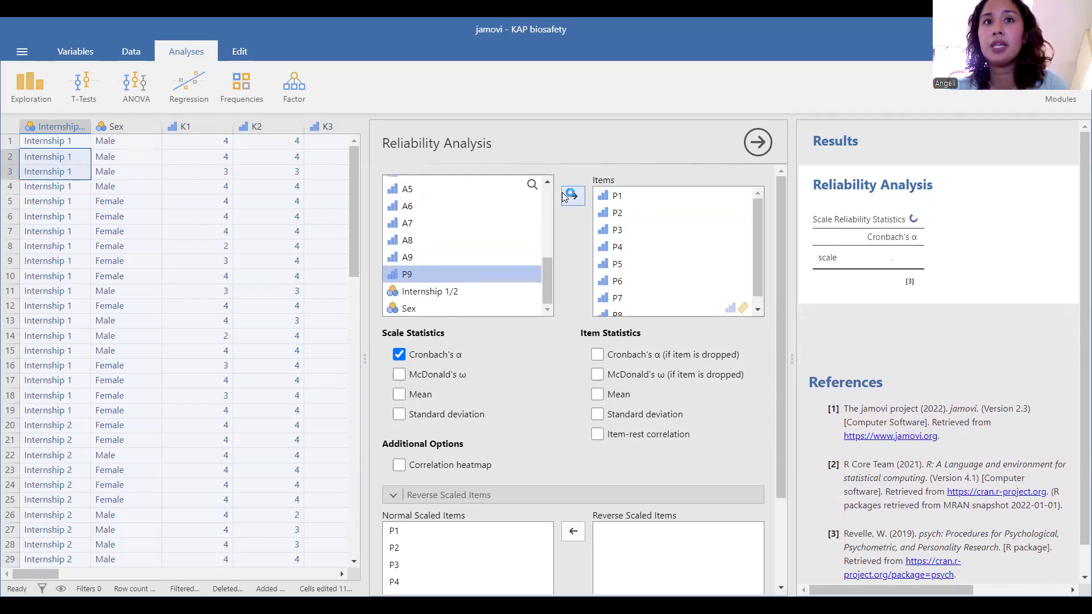
left_click(563, 194)
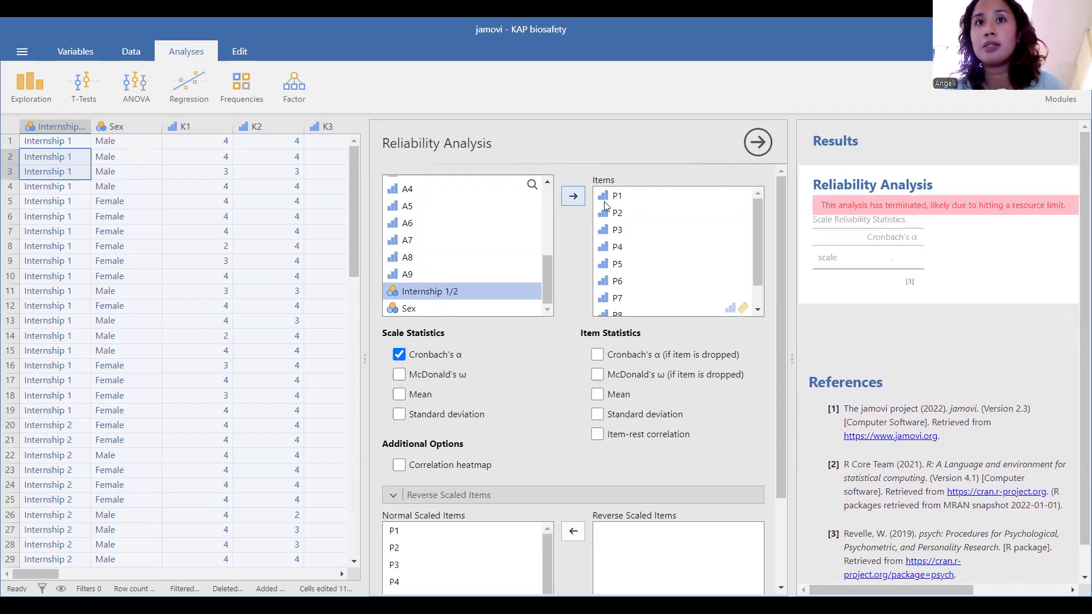
Send P9 down to P4 back to the variable list, leaving only P1–P3 in Items.
scroll(664, 226, "down", 1)
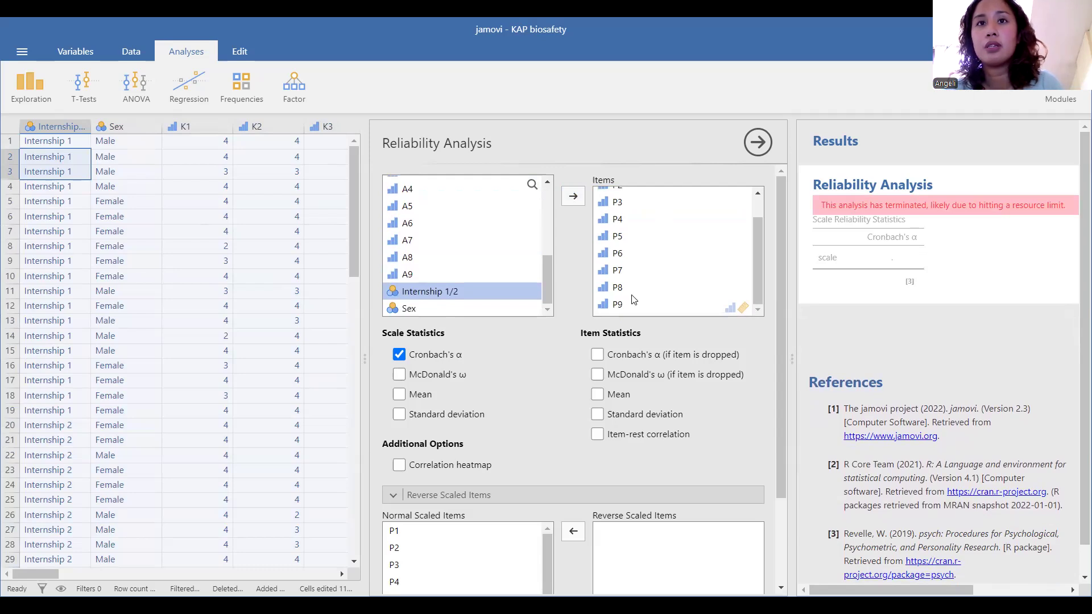
left_click(618, 307)
left_click(573, 196)
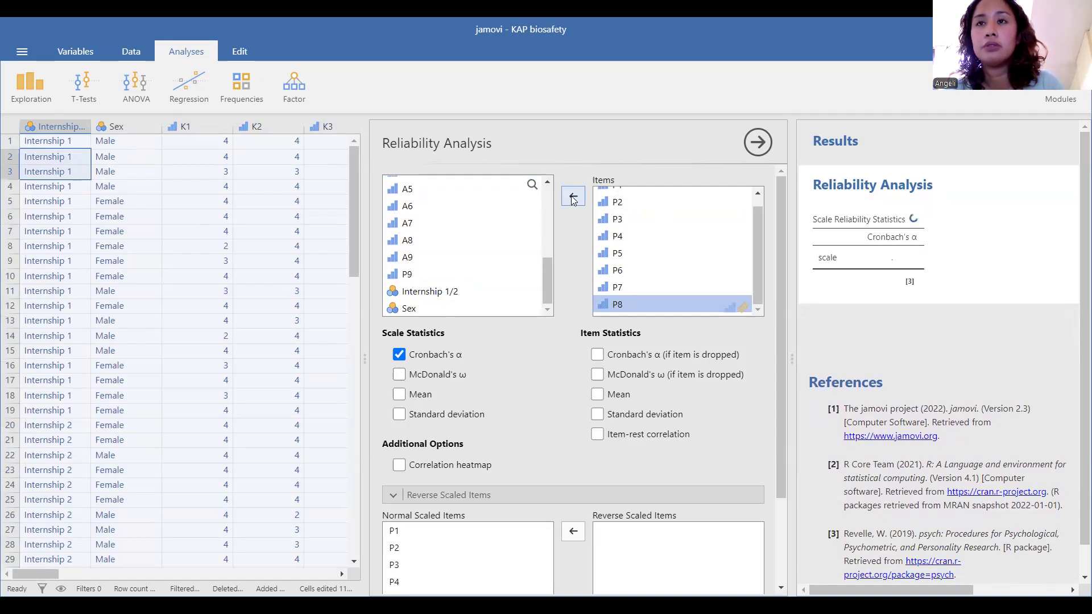
left_click(572, 198)
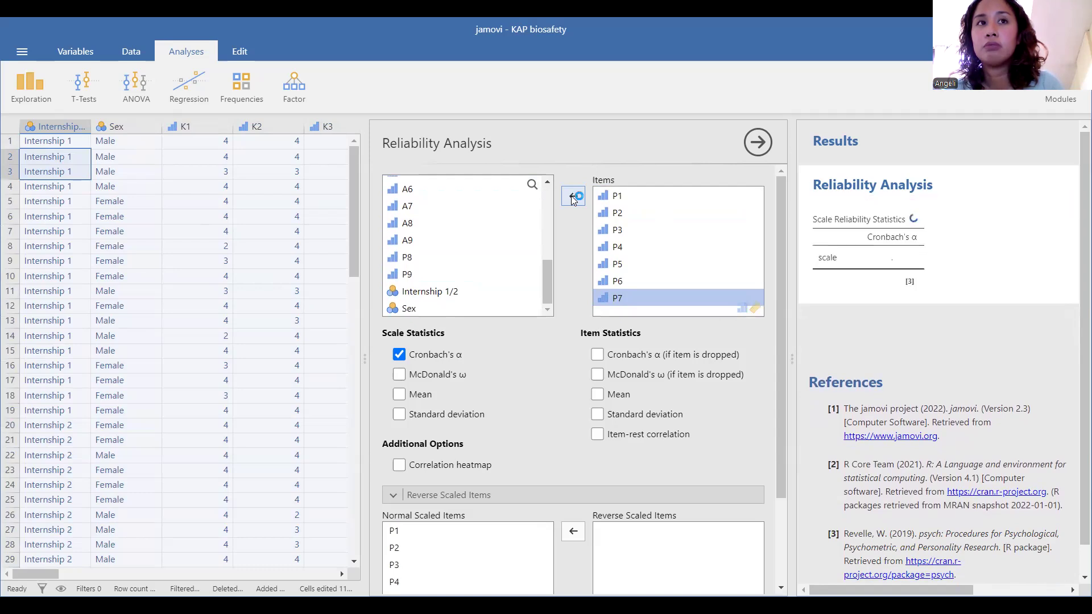
scroll(257, 225, "right", 2)
scroll(258, 225, "right", 3)
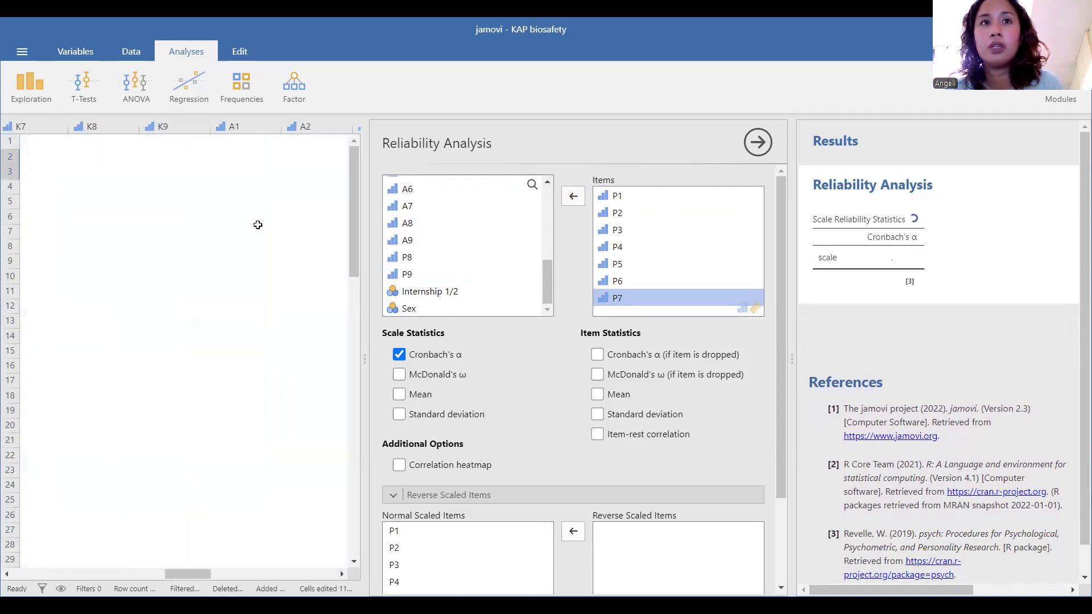
scroll(258, 225, "right", 3)
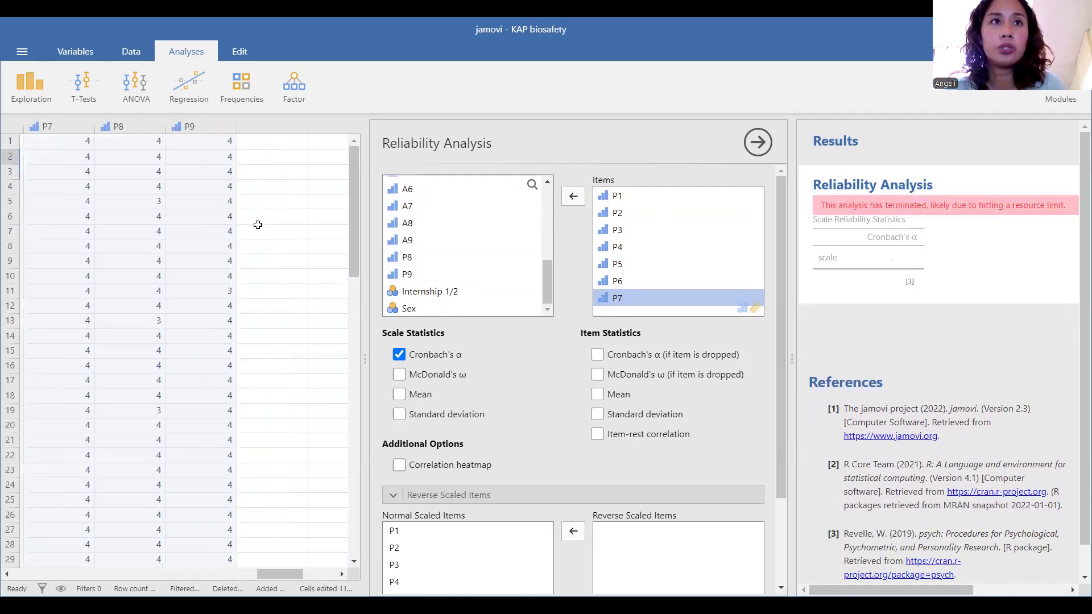
scroll(257, 225, "left", 2)
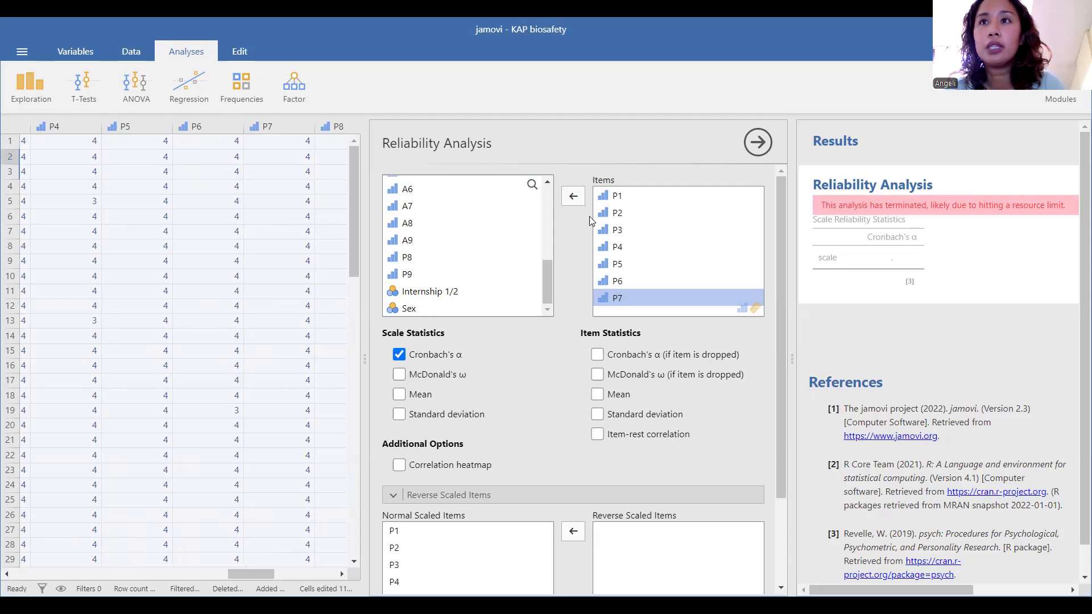
left_click(573, 201)
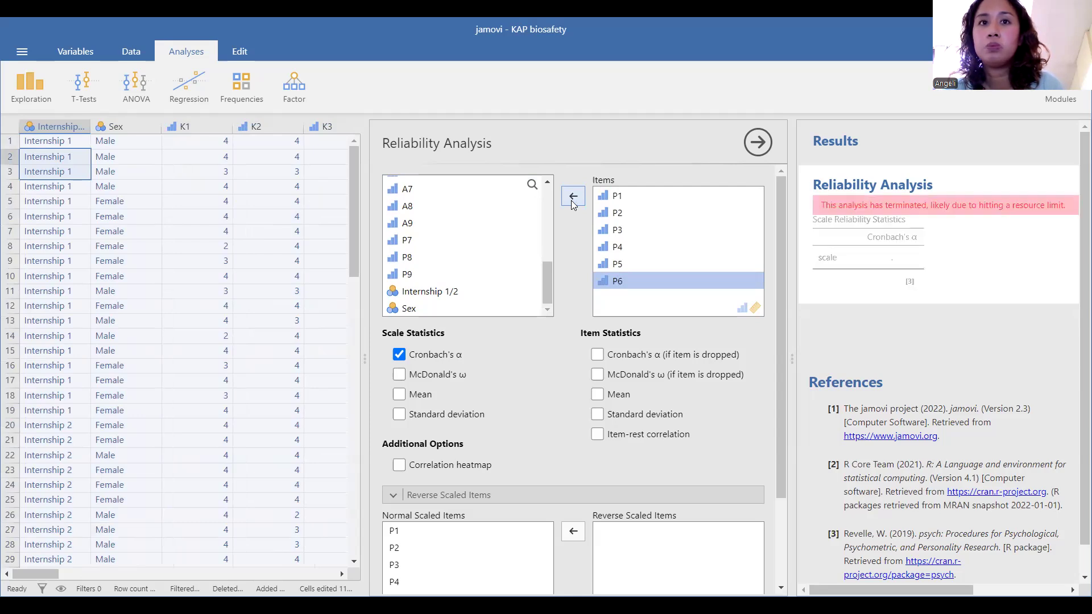
left_click(572, 201)
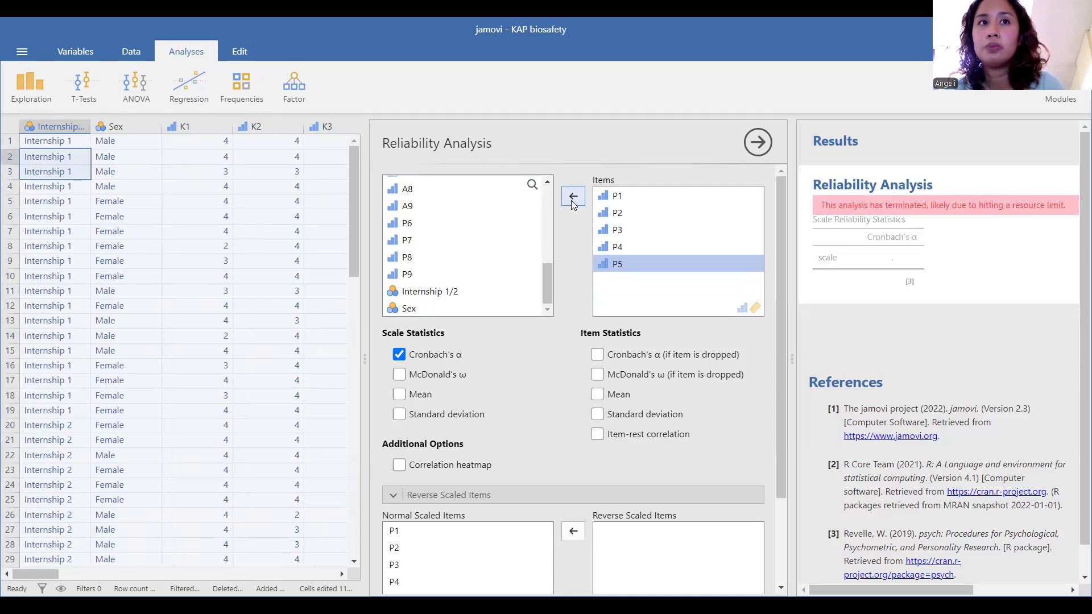
left_click(573, 199)
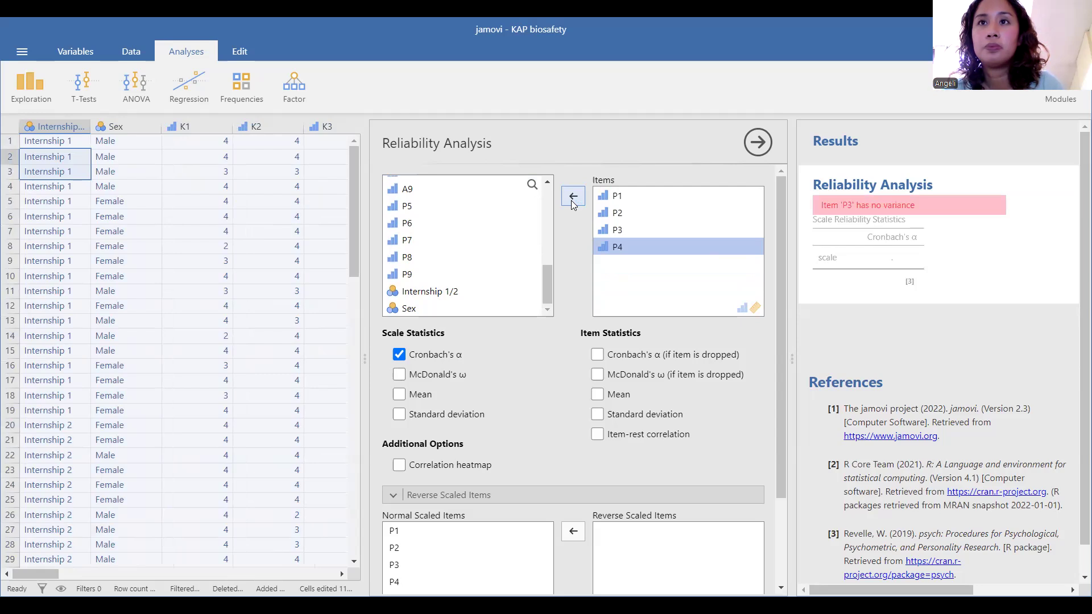
left_click(573, 199)
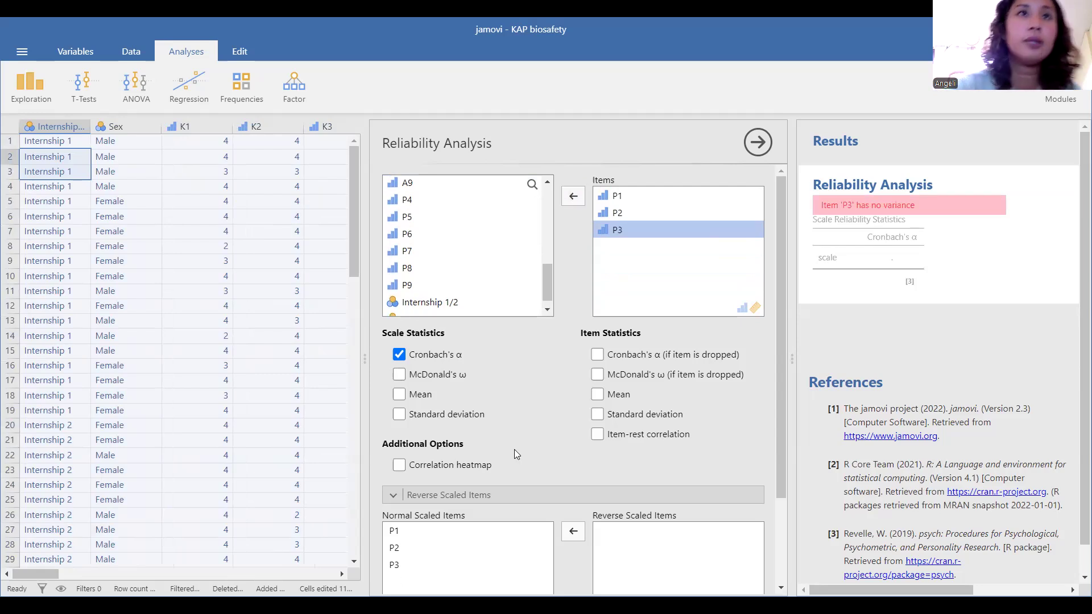
Change the P3 values in rows 7 and 11 from 4 to 3.
scroll(277, 367, "right", 5)
scroll(277, 368, "right", 3)
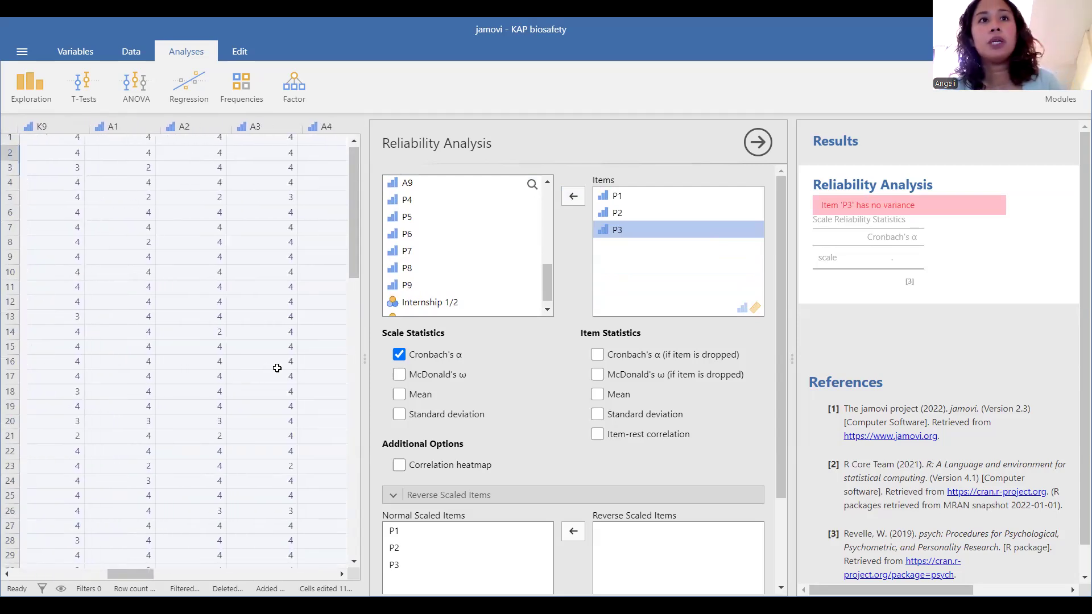
scroll(277, 368, "right", 3)
scroll(277, 368, "right", 3)
scroll(277, 368, "right", 3)
scroll(277, 368, "left", 1)
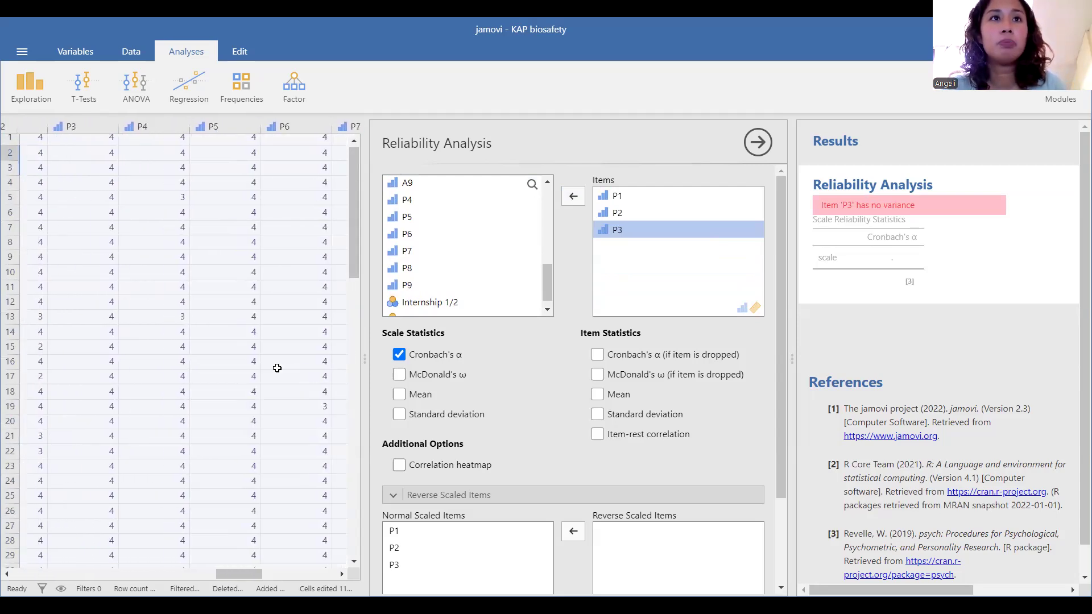
scroll(93, 256, "up", 1)
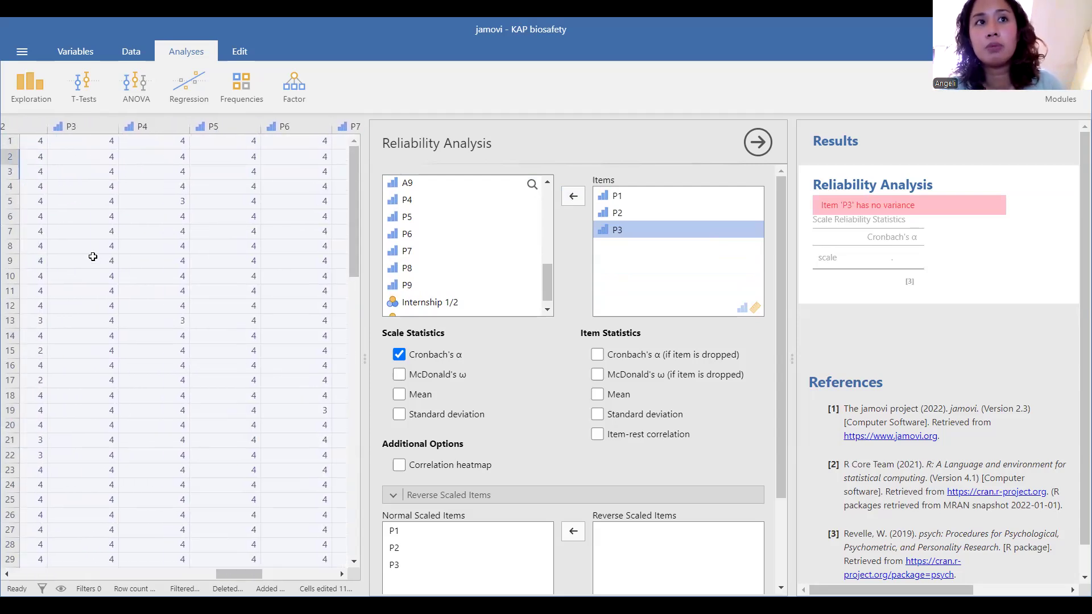
scroll(93, 257, "down", 5)
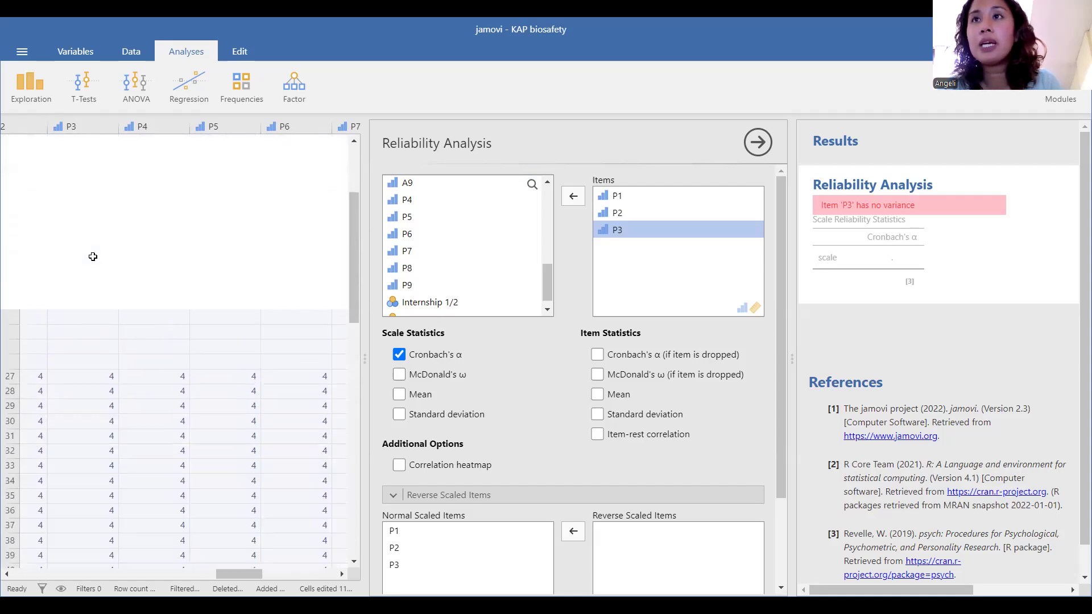
scroll(93, 256, "up", 5)
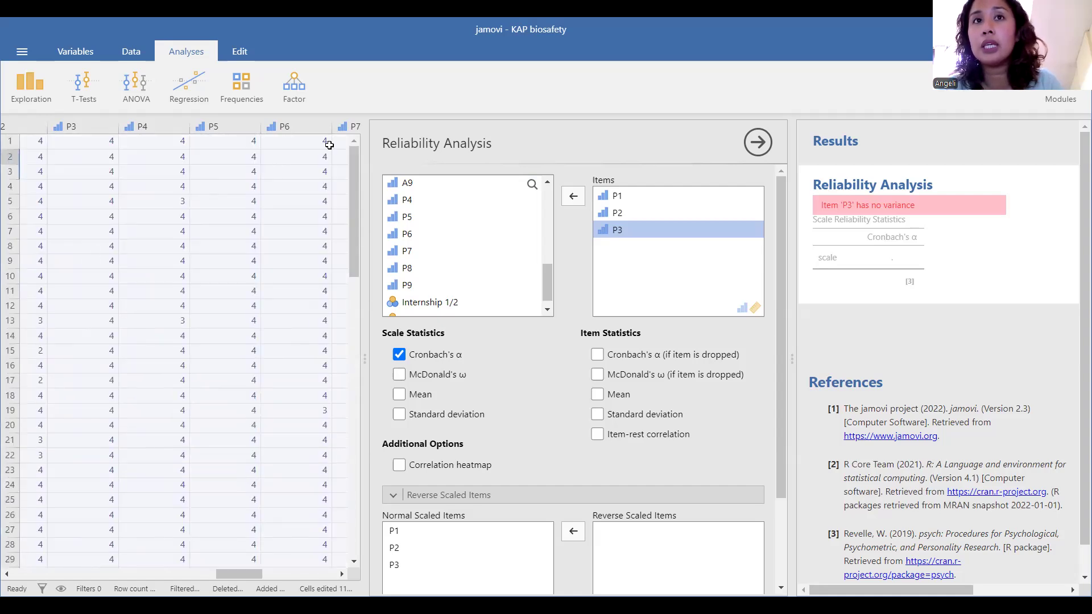
left_click(103, 235)
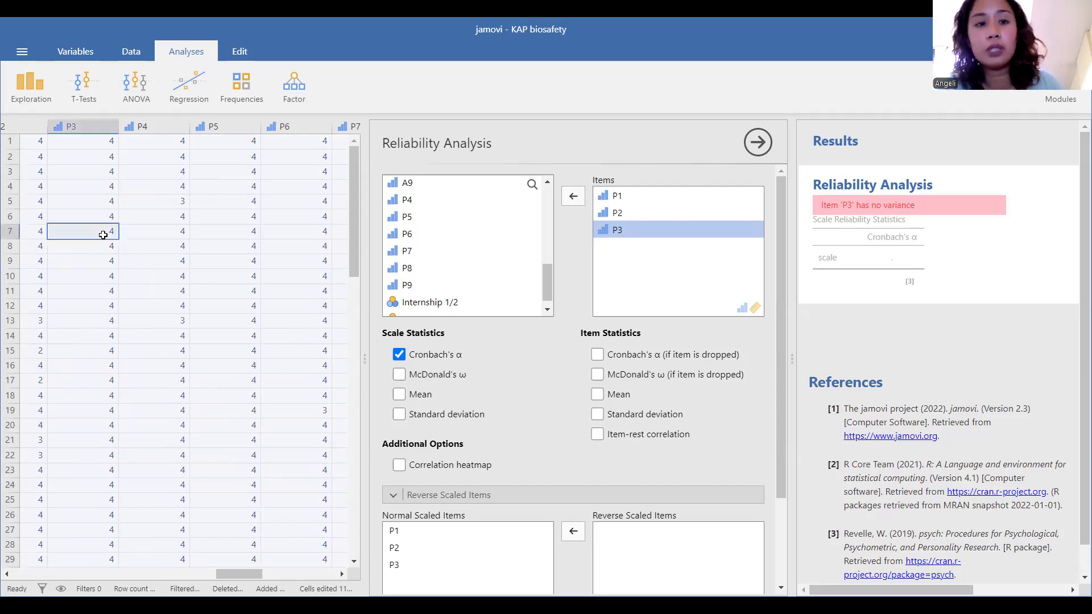
type("3")
key("Return")
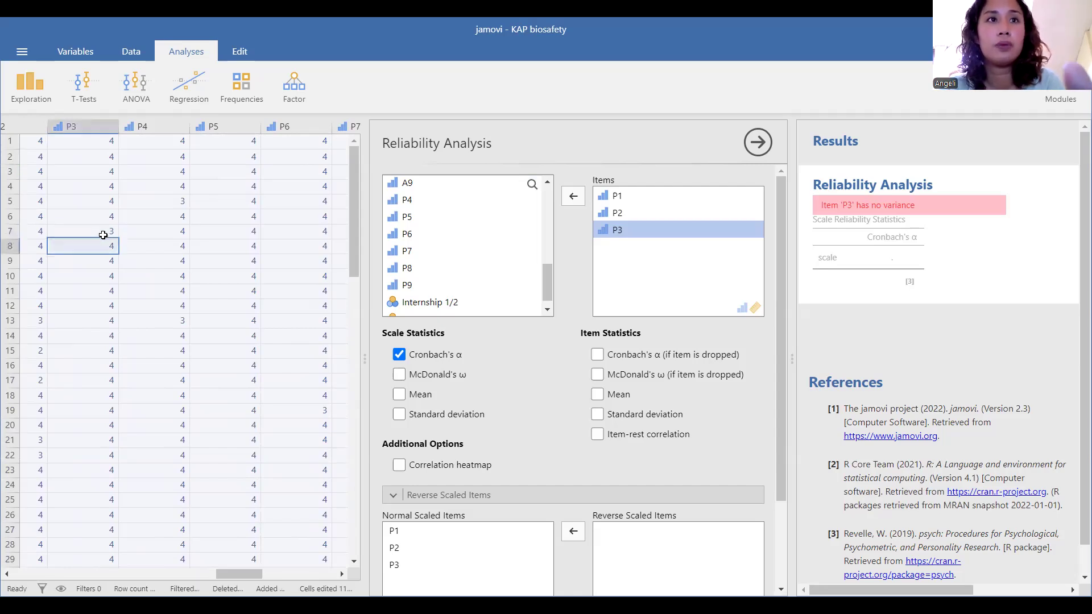
key("Down")
Change further P3 values, including rows 19 and 29, to 3.
key("Down")
key("Down")
type("3")
key("Return")
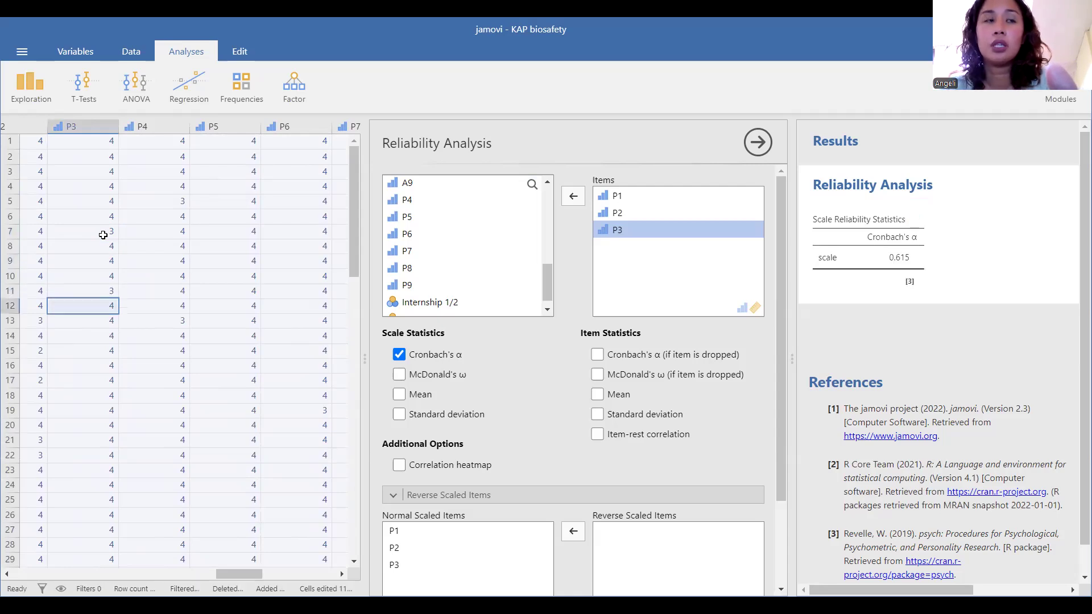
key("Down")
type("3")
key("Return")
key("Down")
key("Down")
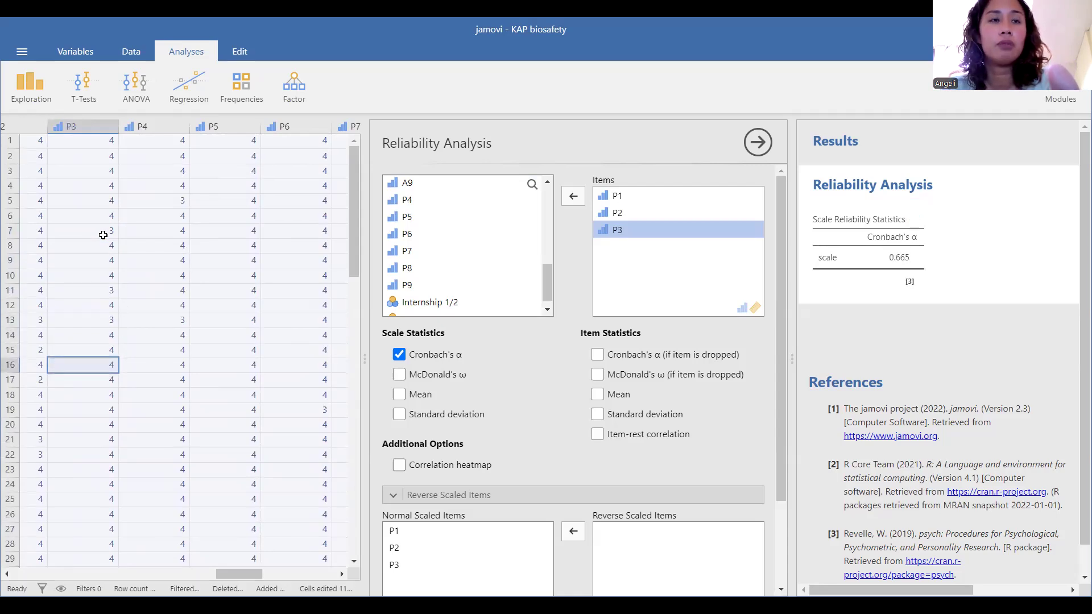
scroll(103, 235, "down", 4)
key("Down")
key("Down")
key("Down")
type("3")
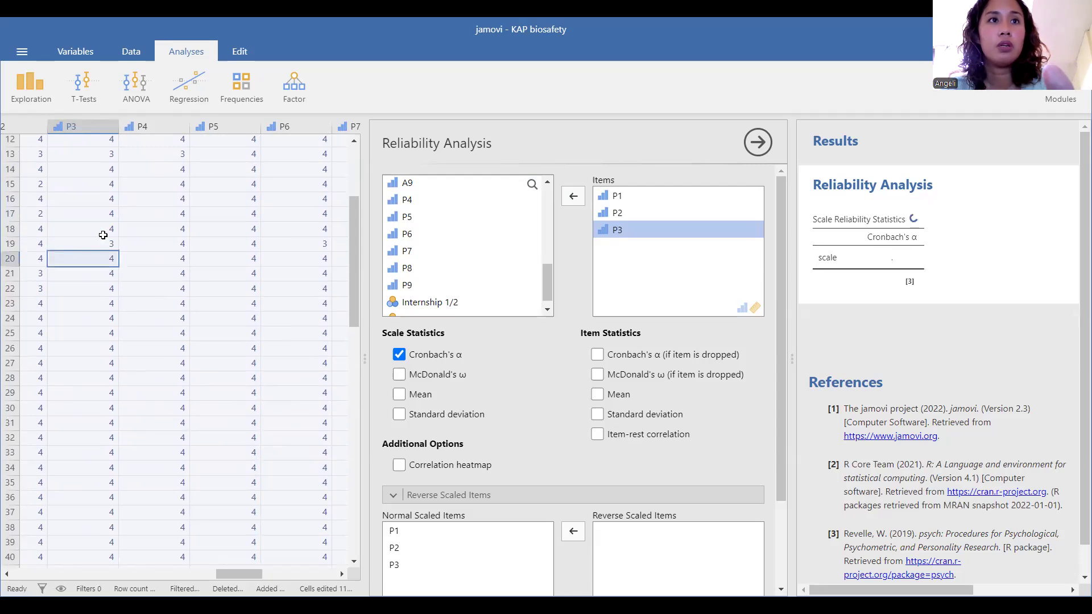
key("Return")
key("Down")
key("Down")
key("Down")
key("Down")
key("Down")
key("Down")
key("Down")
key("Down")
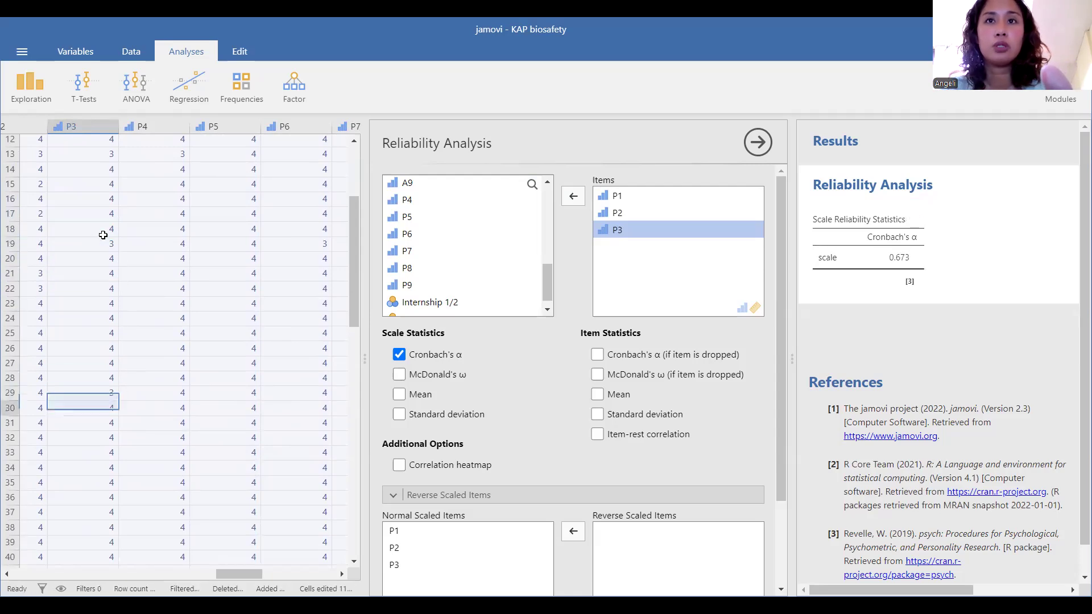
type("3")
key("Return")
Add P5 to the reliability scale items.
type("3")
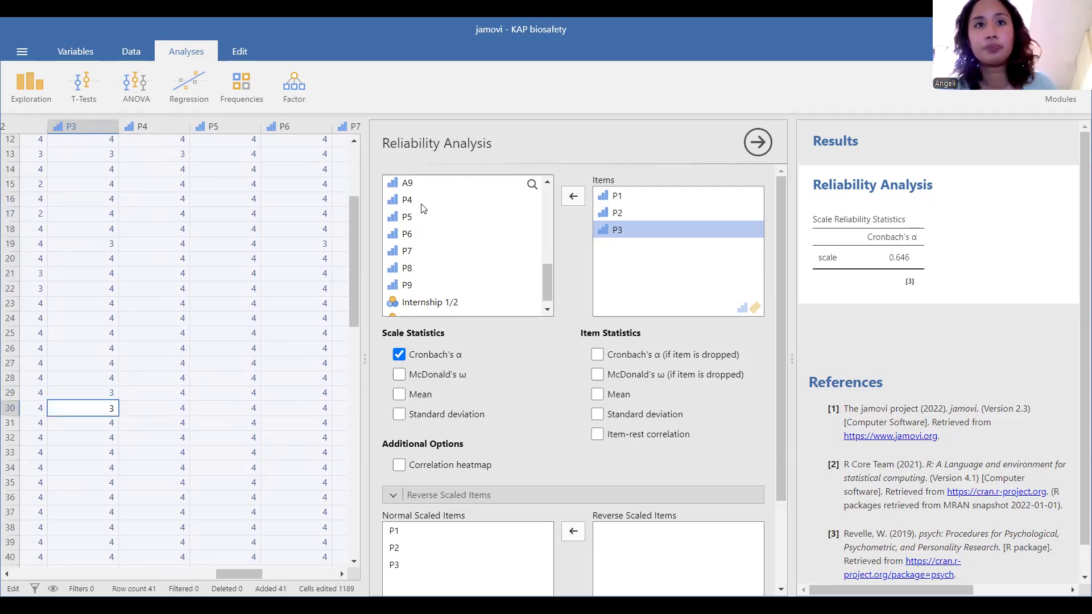
left_click(418, 220)
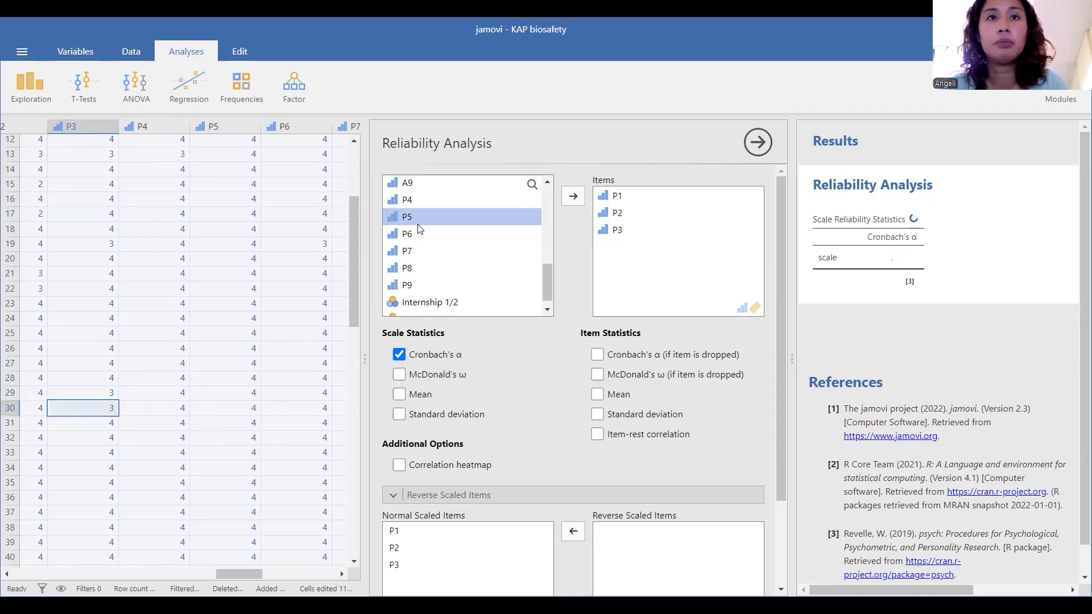
left_click(572, 197)
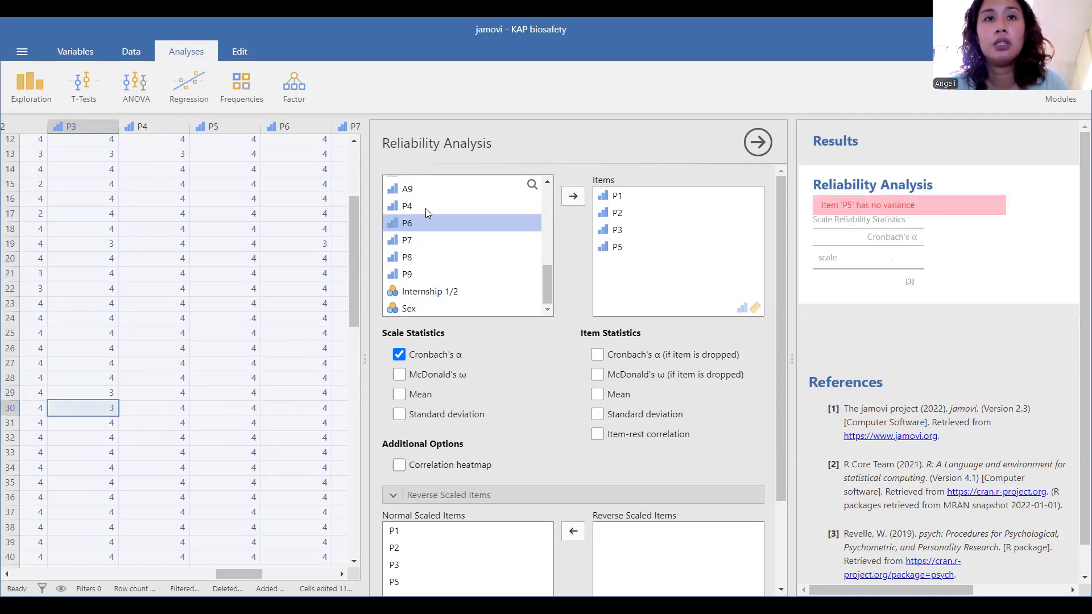
left_click(403, 205)
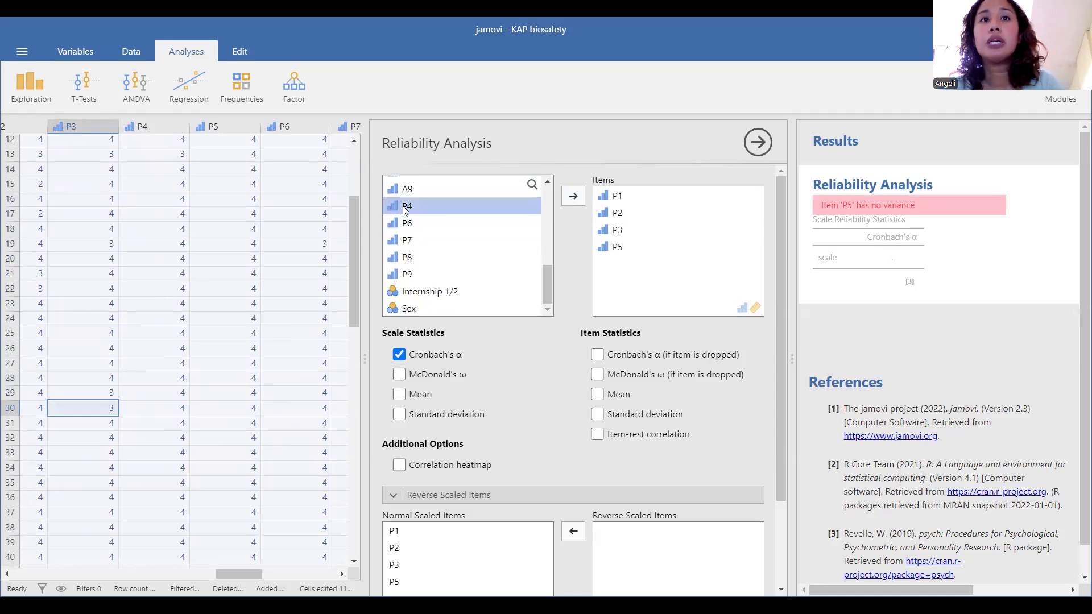
left_click(612, 250)
Overwrite P5 rows 21–23 with 3.
left_click(264, 274)
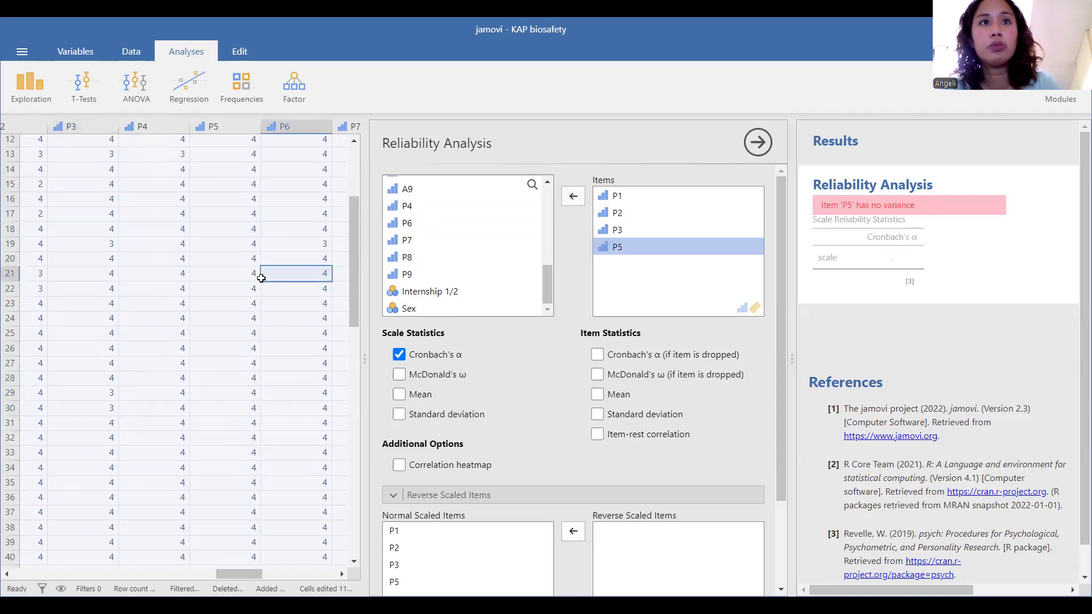
type("3")
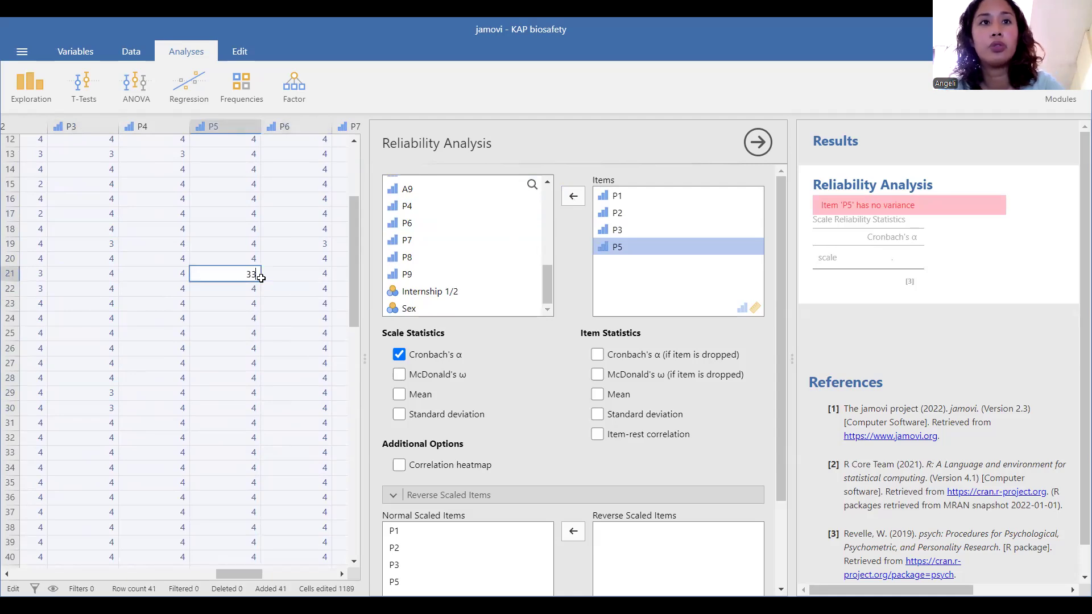
key("Return")
type("3")
key("Return")
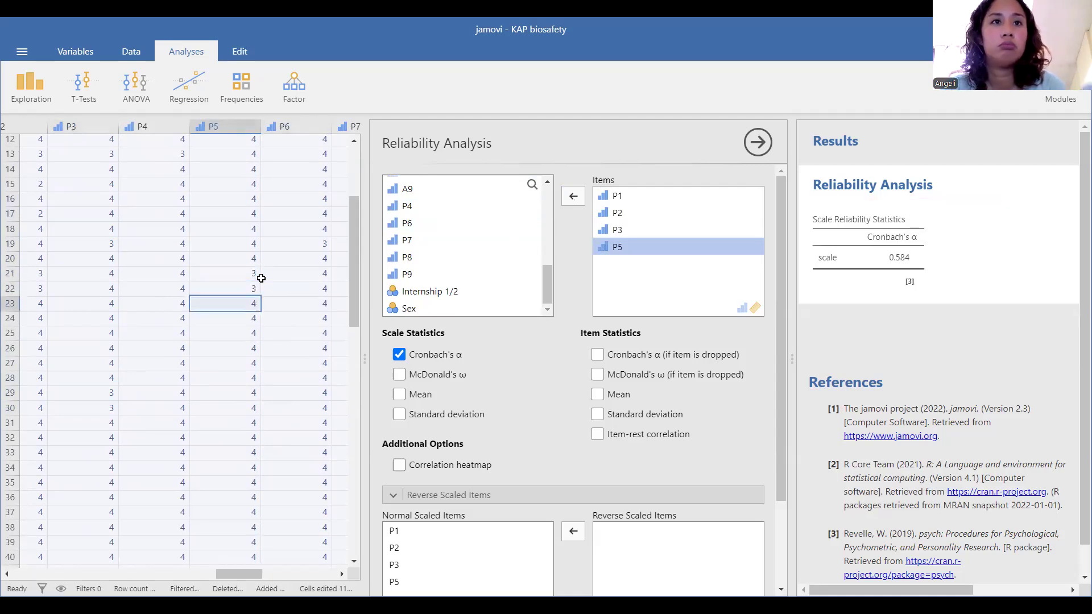
type("3")
key("Return")
Set P6 rows 21 and 26 to 3.
left_click(291, 278)
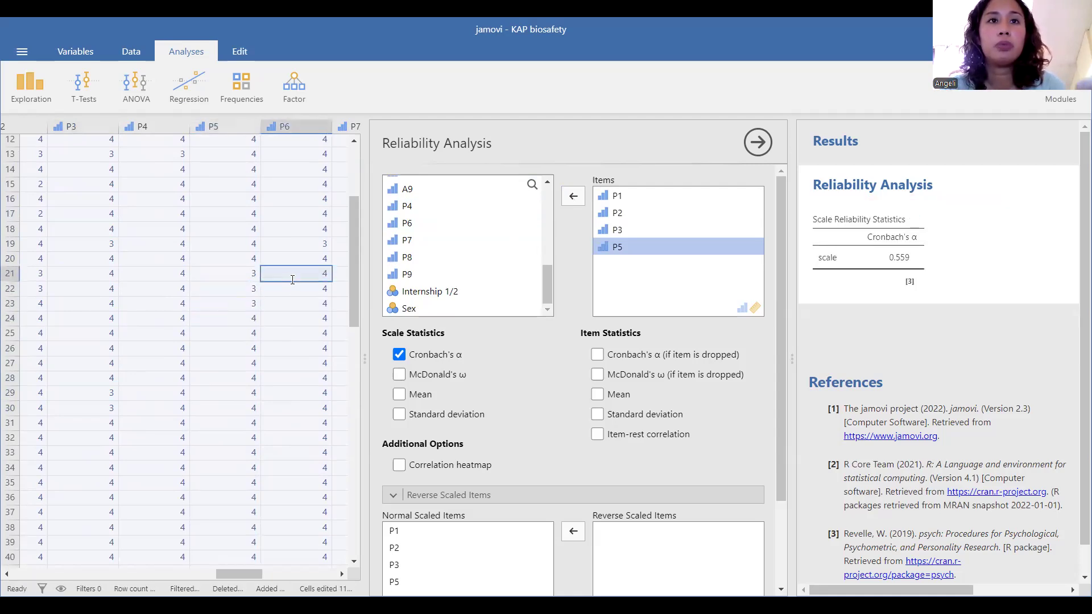
type("3")
key("Return")
key("Down")
key("Down")
key("Down")
key("Down")
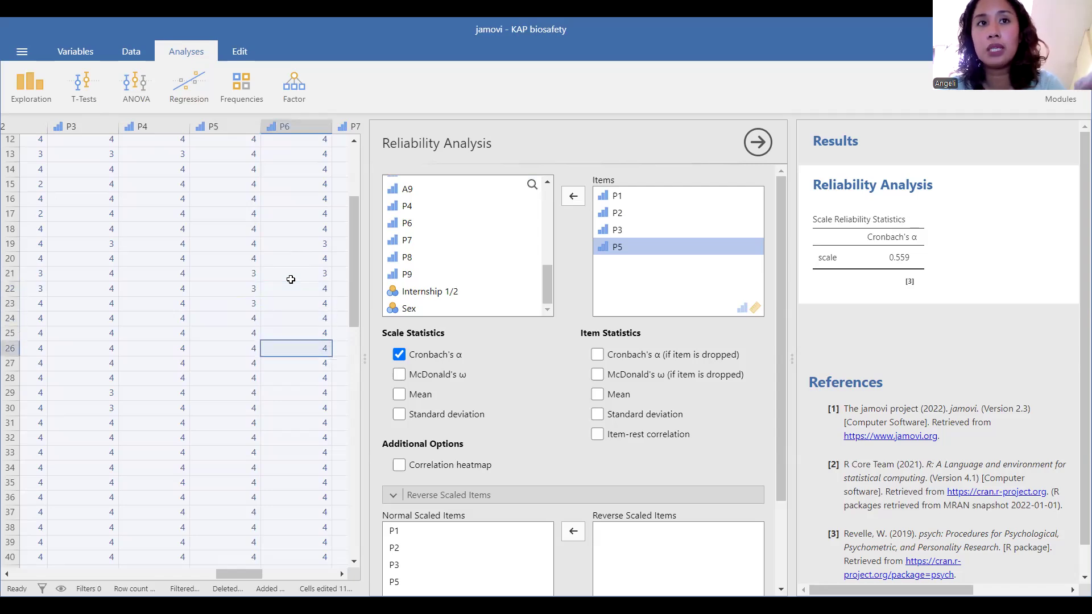
type("3")
key("Return")
key("Down")
key("Down")
key("Down")
Add P6 and P7 to the scale items.
type("3")
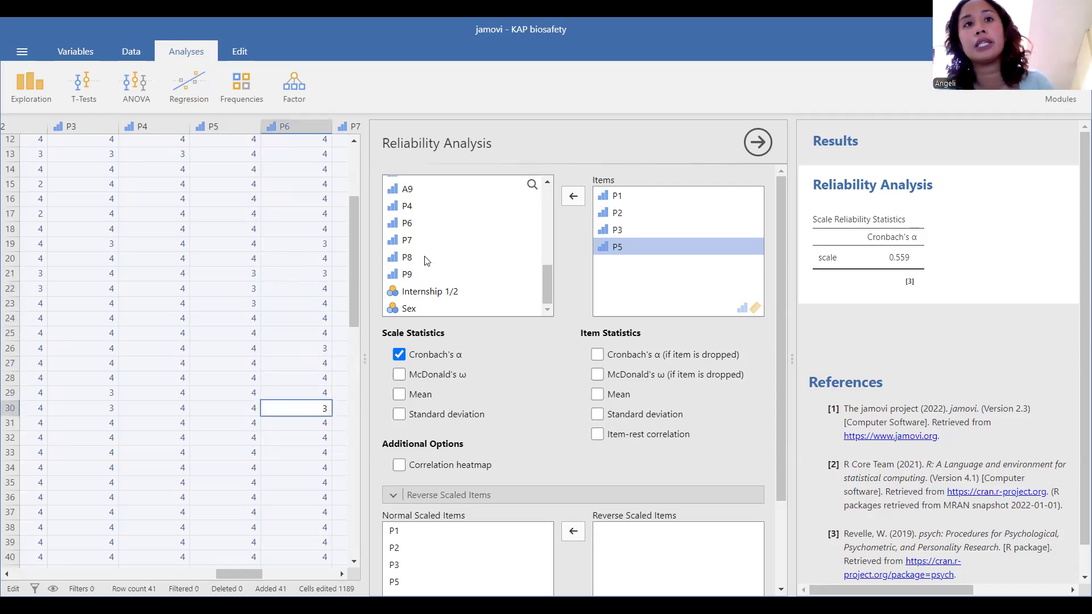
left_click(475, 264)
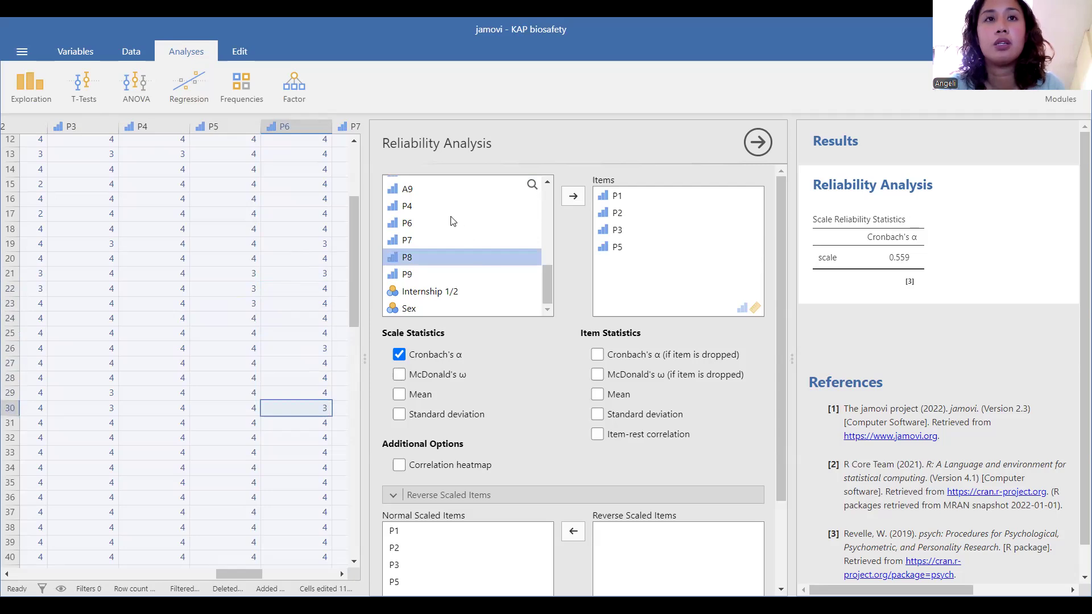
left_click(414, 224)
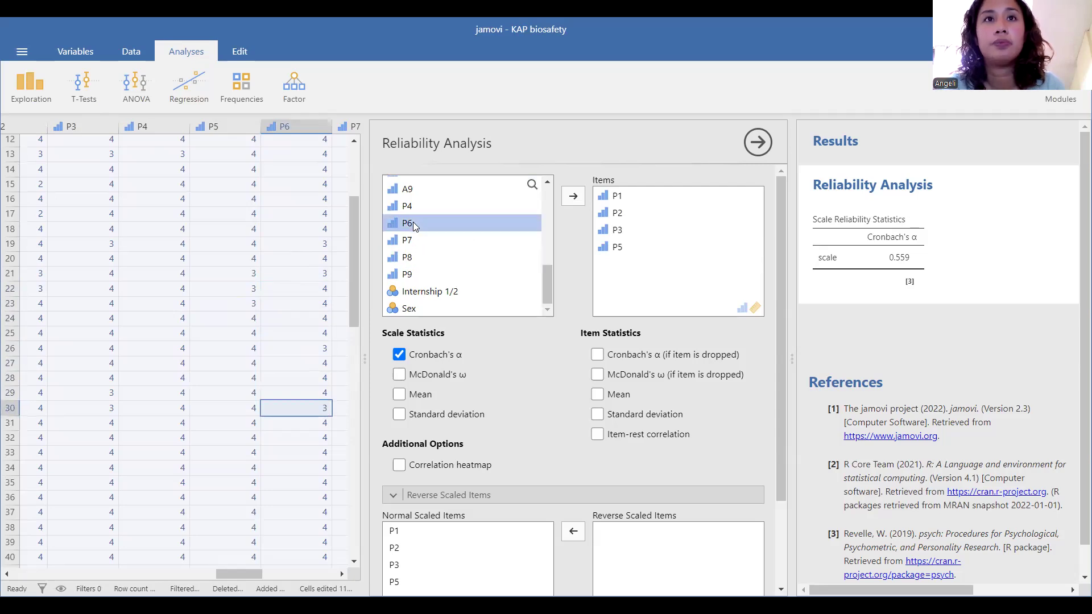
left_click(563, 200)
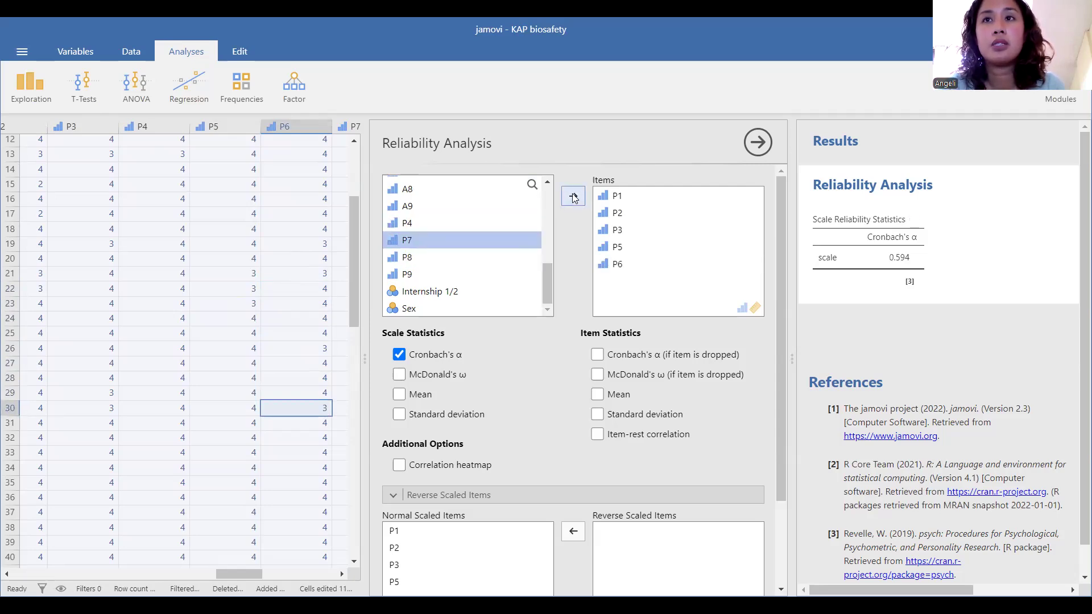
left_click(573, 198)
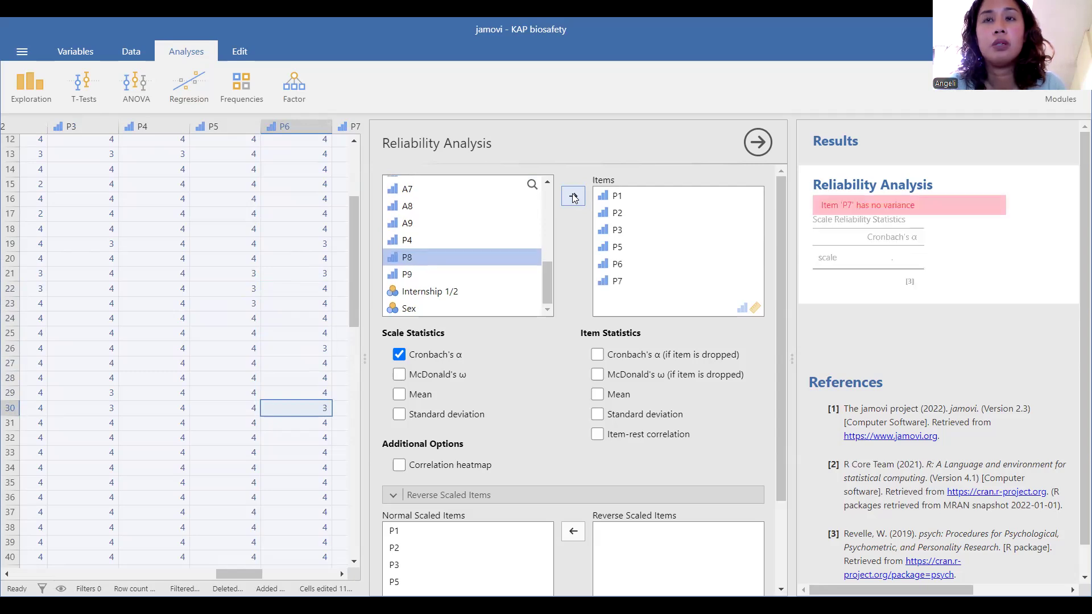
Change P7 rows 20 and 23 to 2.
scroll(127, 324, "right", 3)
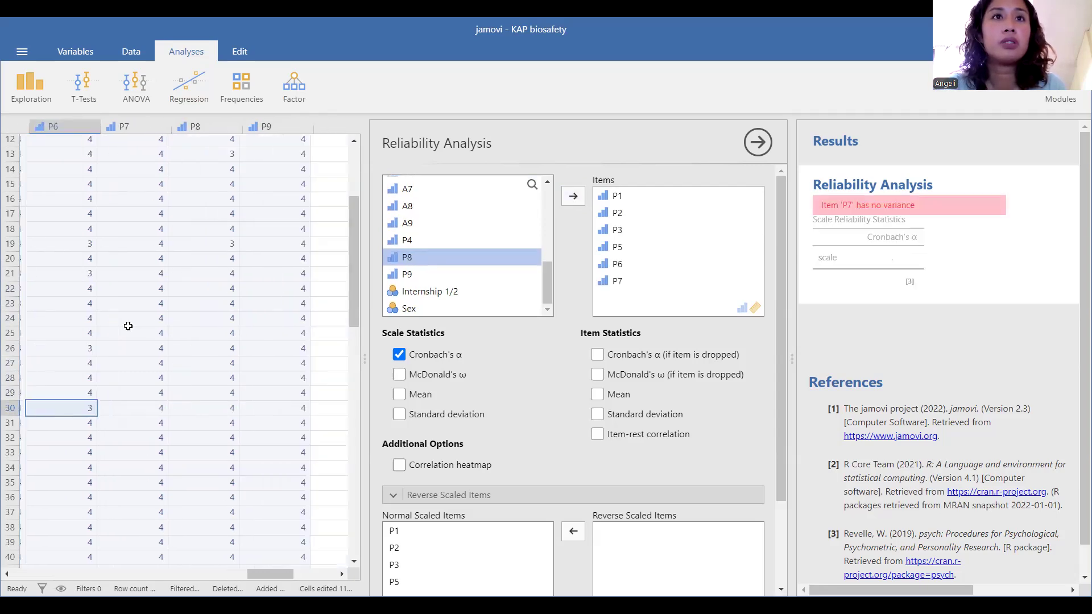
left_click(129, 253)
type("2")
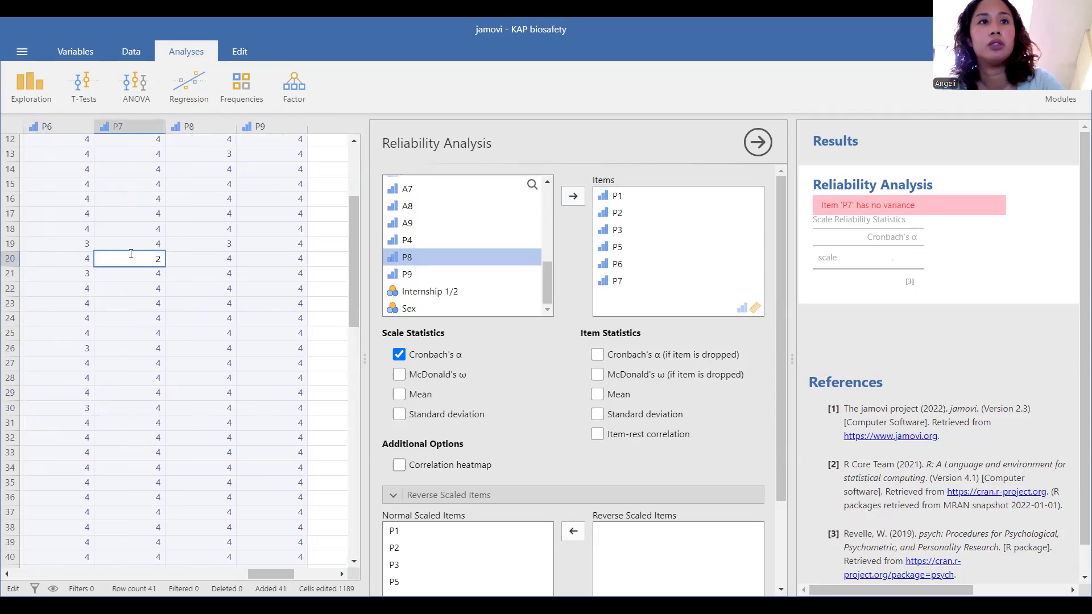
key("Return")
key("Down")
key("Down")
type("2")
key("Return")
Set P7 row 28 to 2 and rows 32 and 35 to 3.
key("Down")
key("Down")
key("Down")
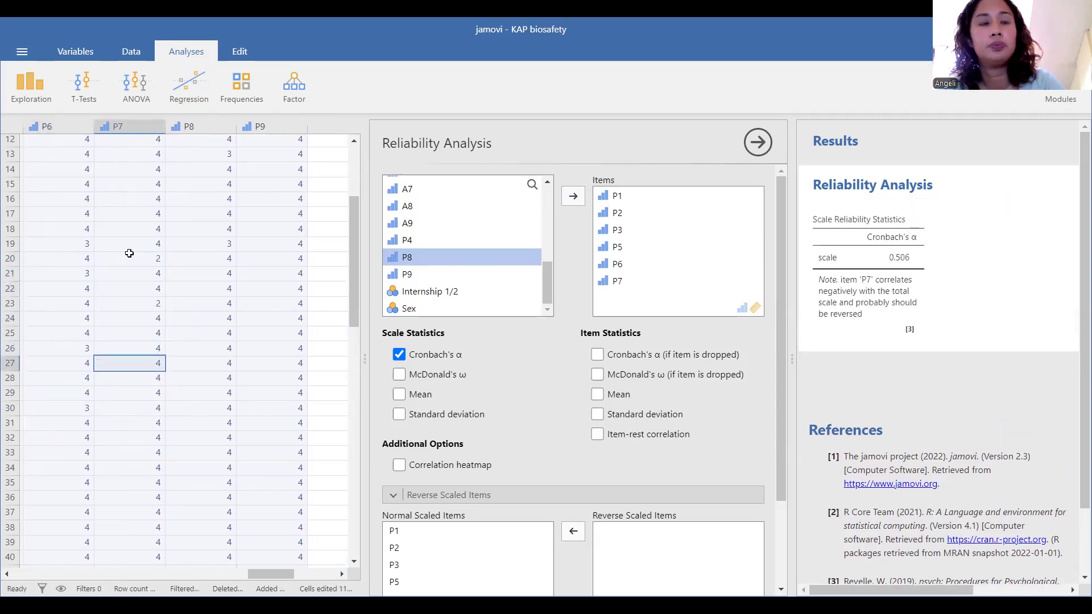
key("Down")
type("2")
key("Return")
key("Down")
key("Down")
key("Down")
type("3")
key("Return")
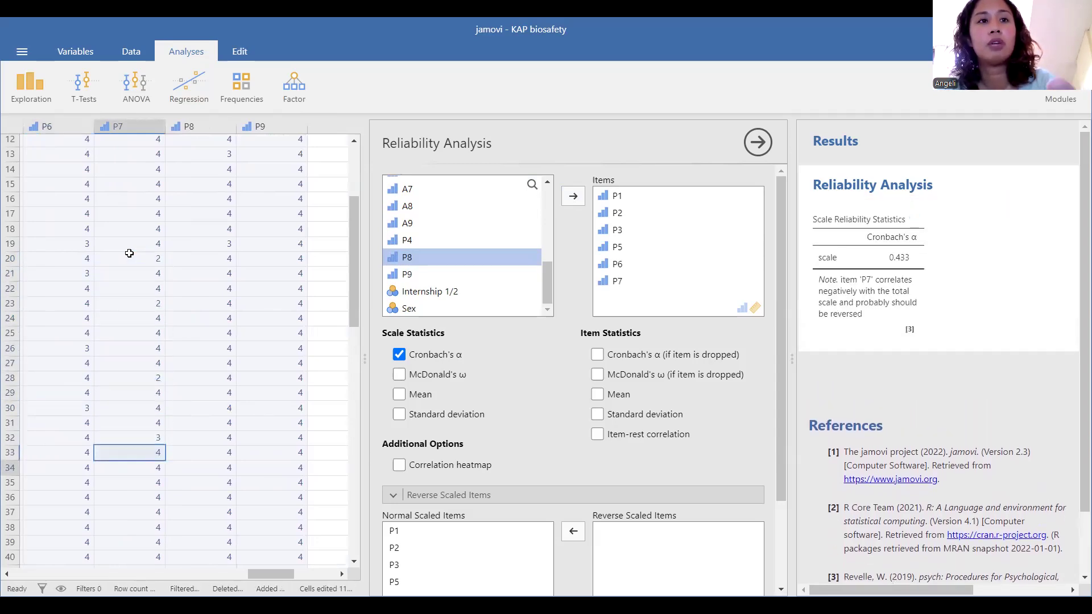
key("Down")
key("Down")
type("3")
key("Return")
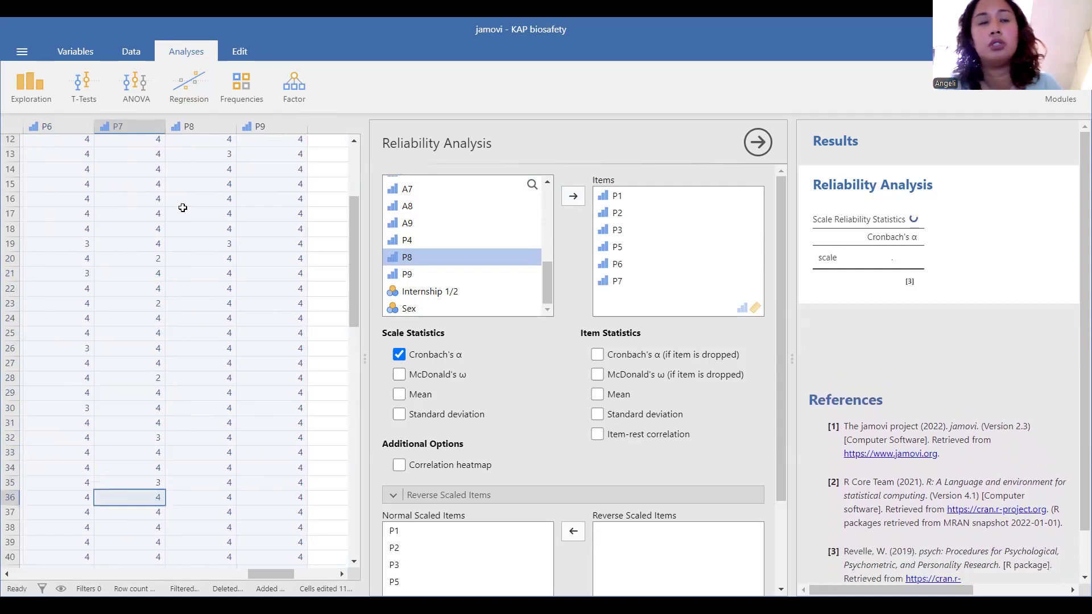
Put P8, P9 and P4 into Items, bringing Cronbach's α to 0.479.
left_click(572, 197)
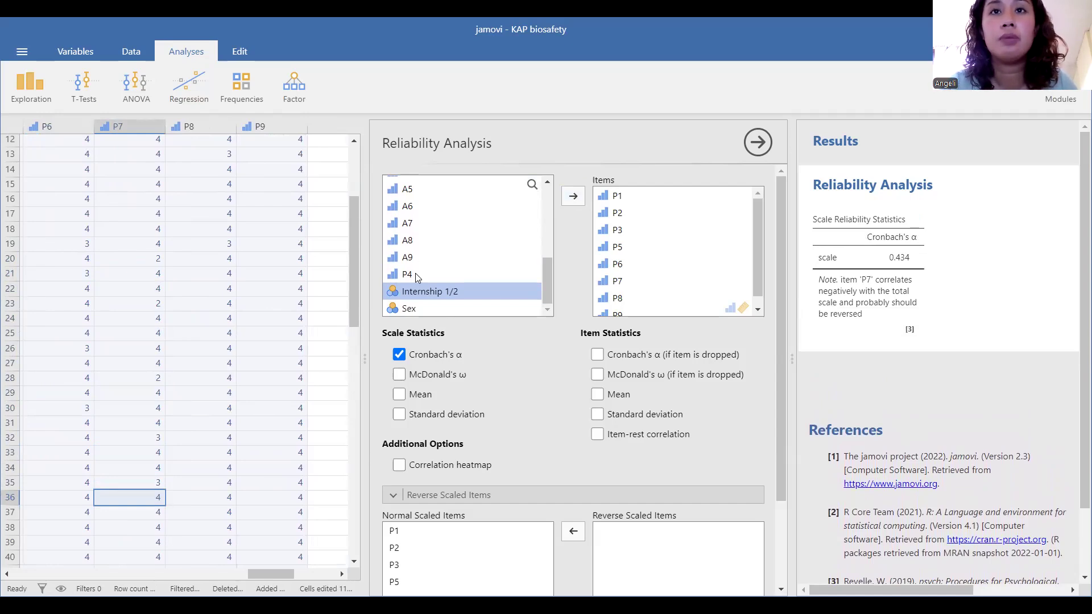
left_click(415, 275)
left_click(571, 197)
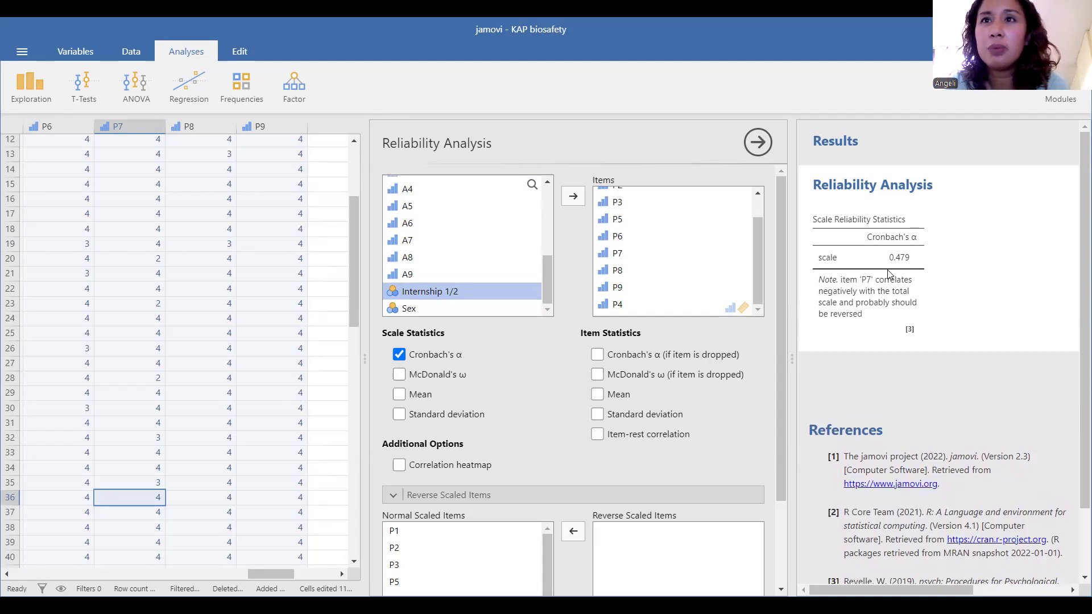
Mark P7 as reverse scaled, then remove it from the scale items.
scroll(606, 398, "down", 2)
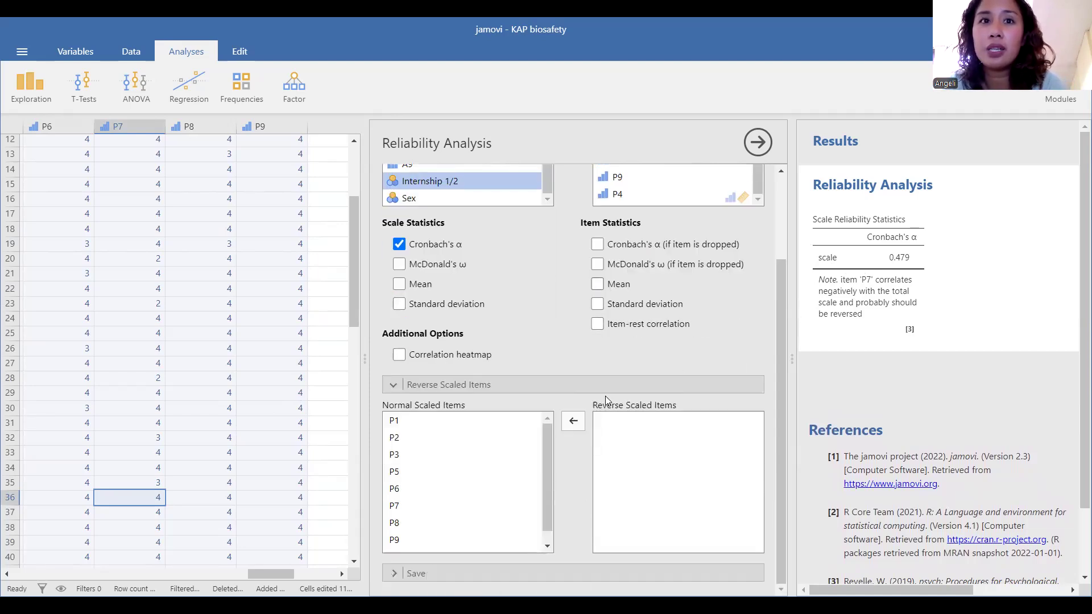
left_click(475, 505)
scroll(476, 505, "up", 2)
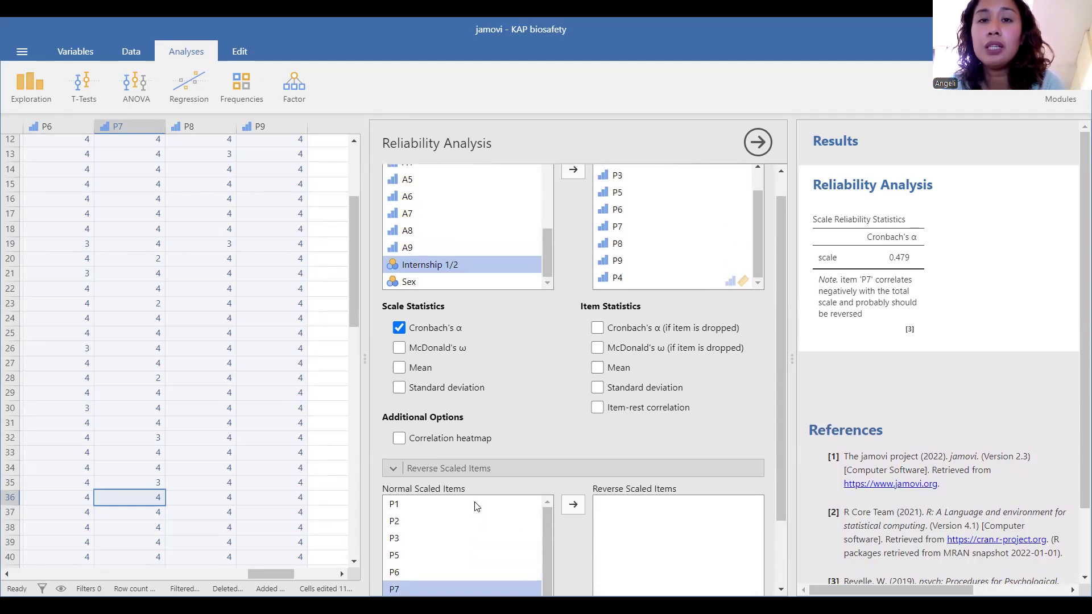
left_click(572, 506)
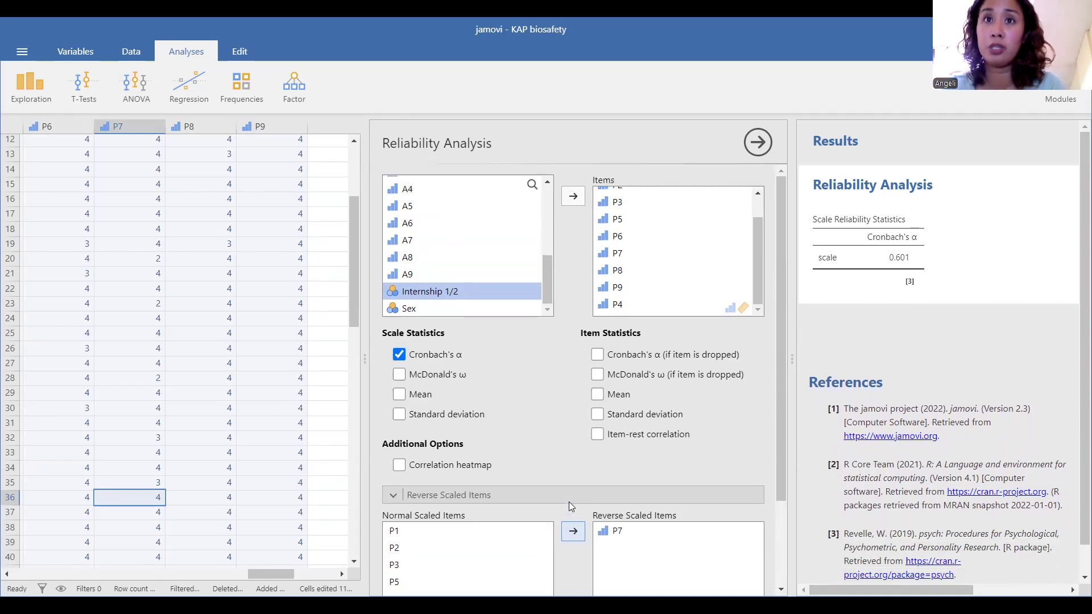
scroll(569, 502, "up", 1)
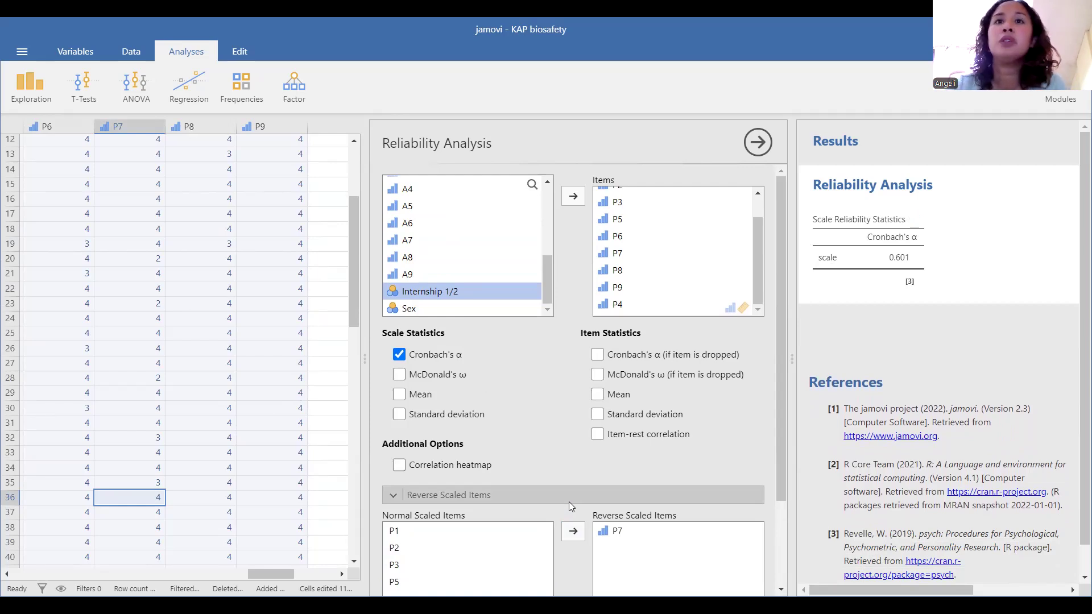
left_click(617, 257)
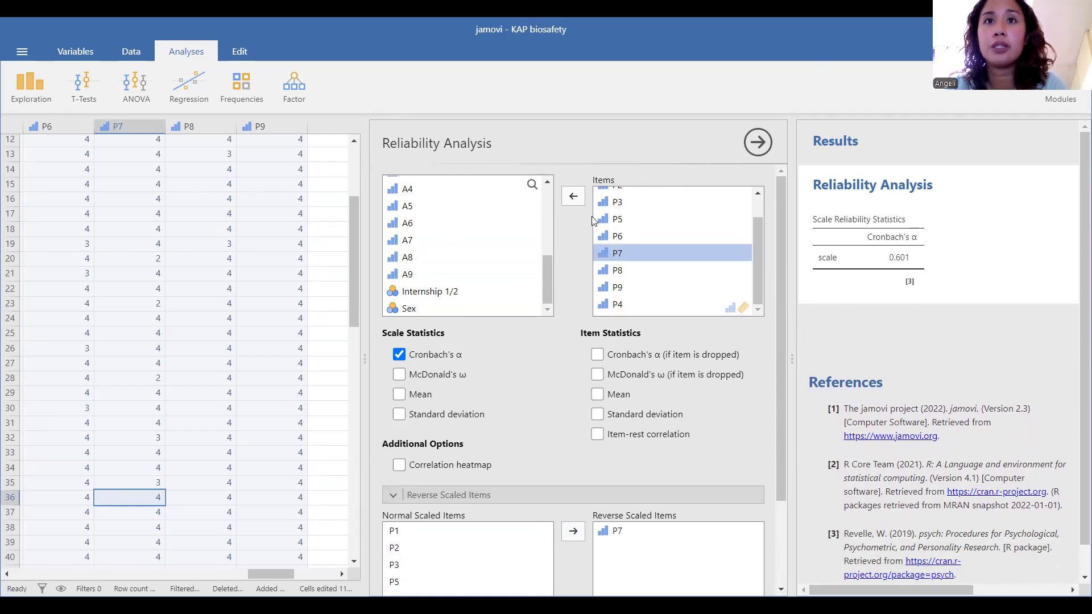
left_click(573, 199)
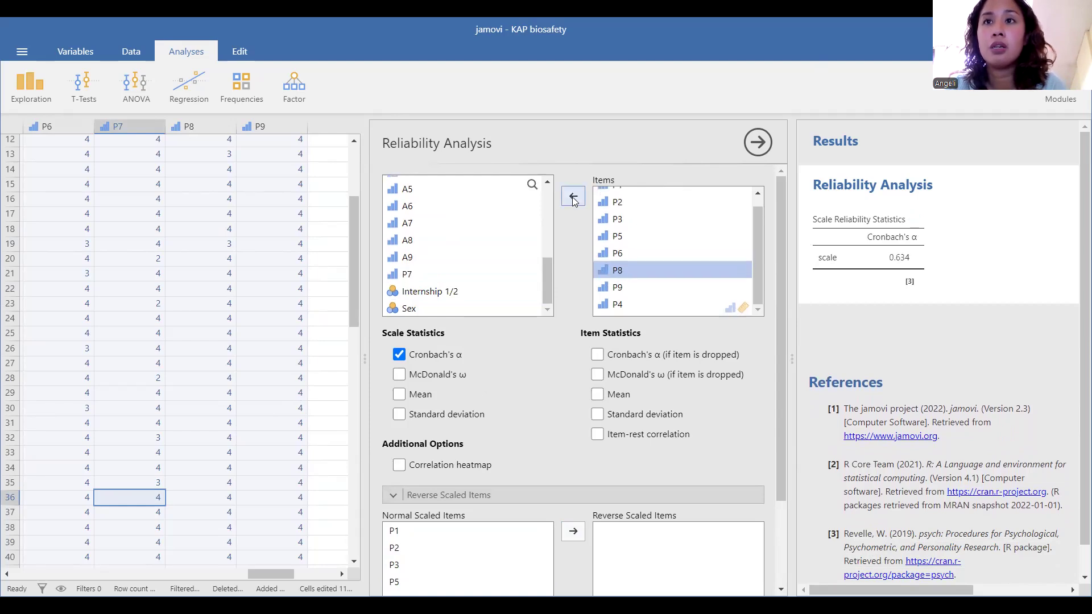
Copy the reliability statistics table showing α 0.634.
scroll(640, 234, "down", 1)
scroll(640, 234, "down", 3)
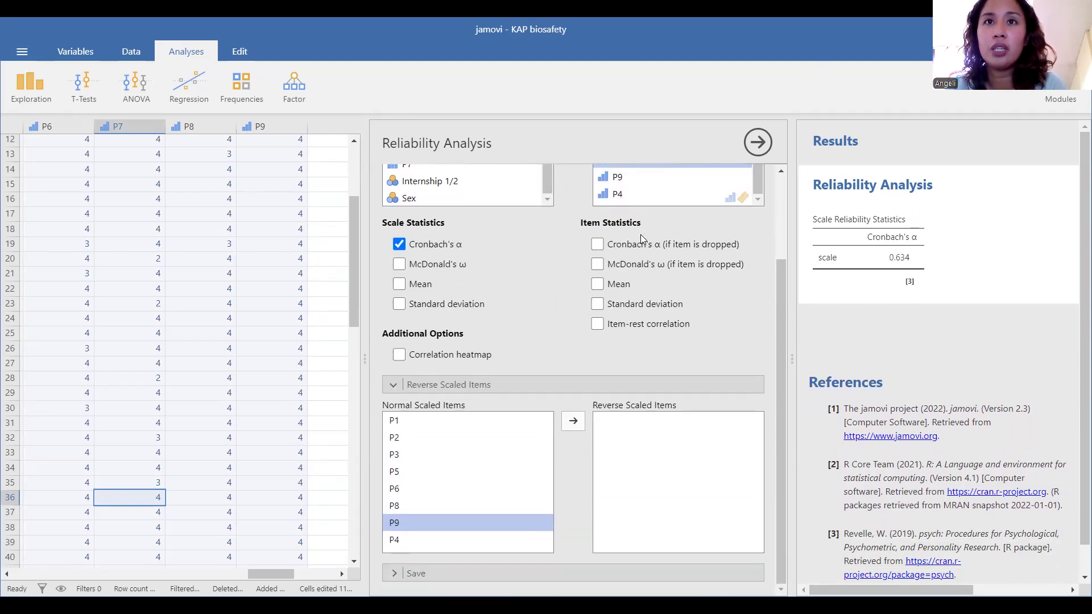
scroll(618, 200, "up", 1)
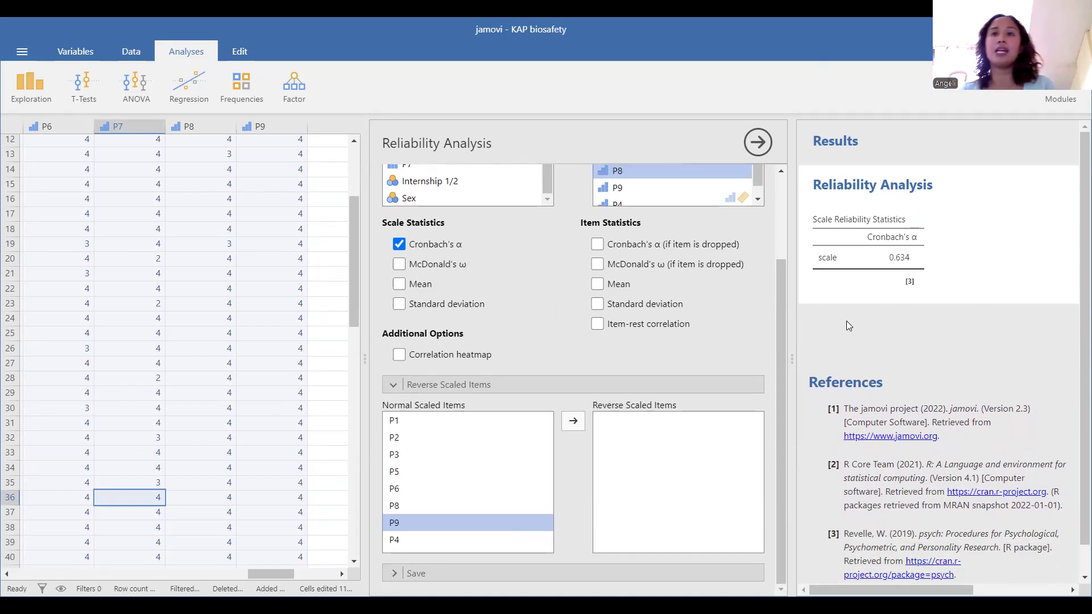
right_click(854, 250)
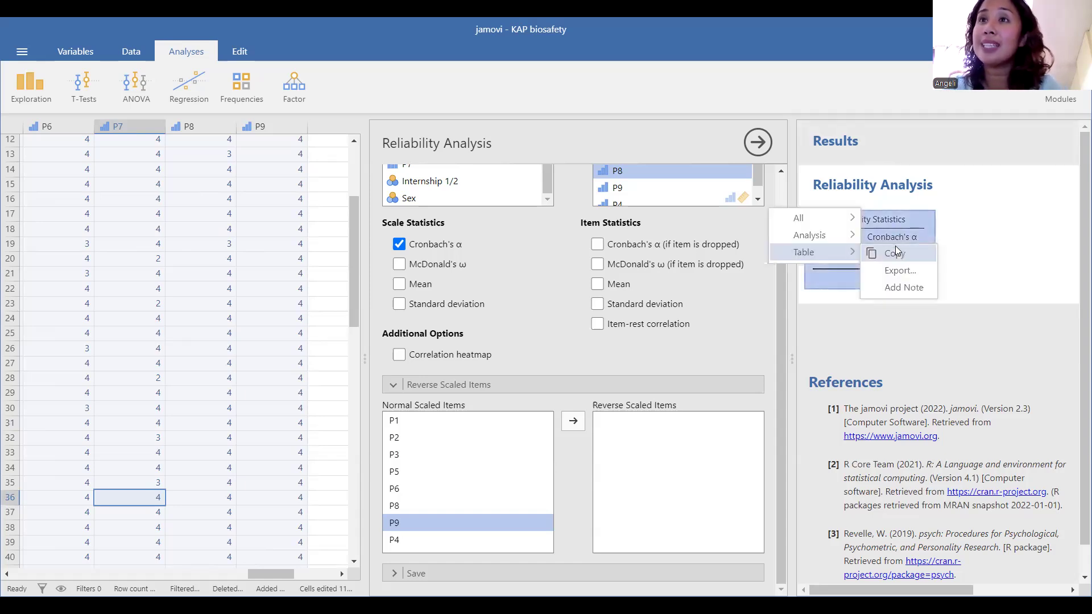
left_click(992, 239)
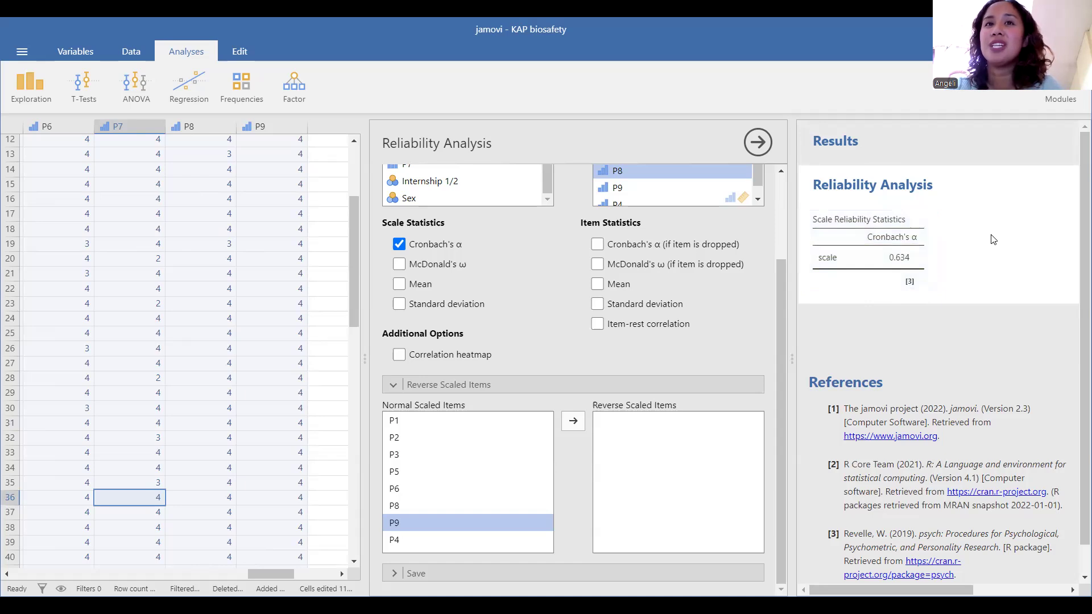